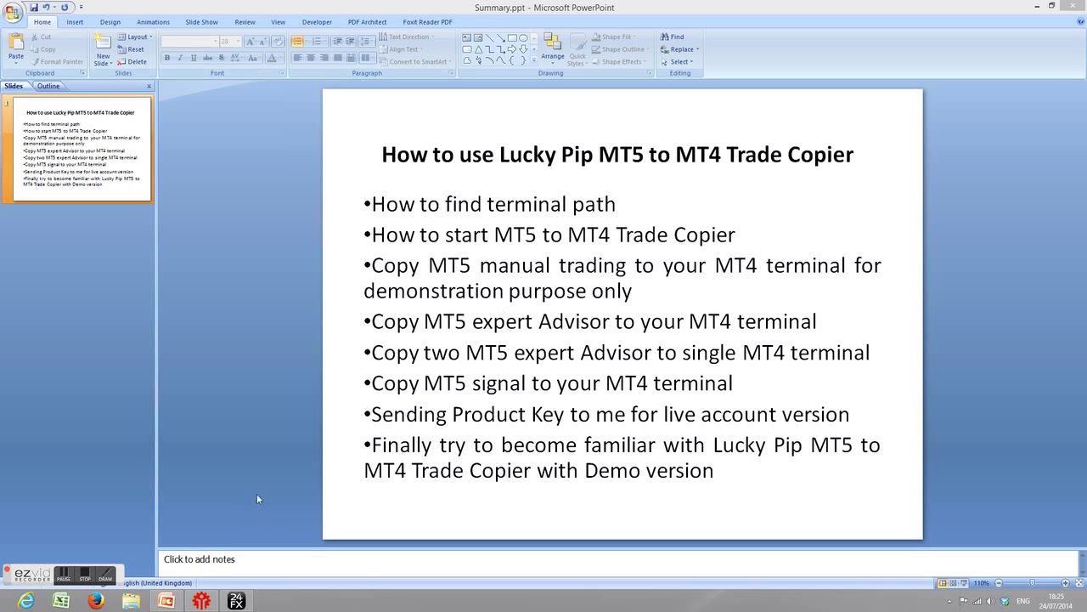
- Switch to the InstaForex MT5 terminal, view the 24FX MetaTrader 4 terminal, and return to the MT5 terminal
left_click(204, 602)
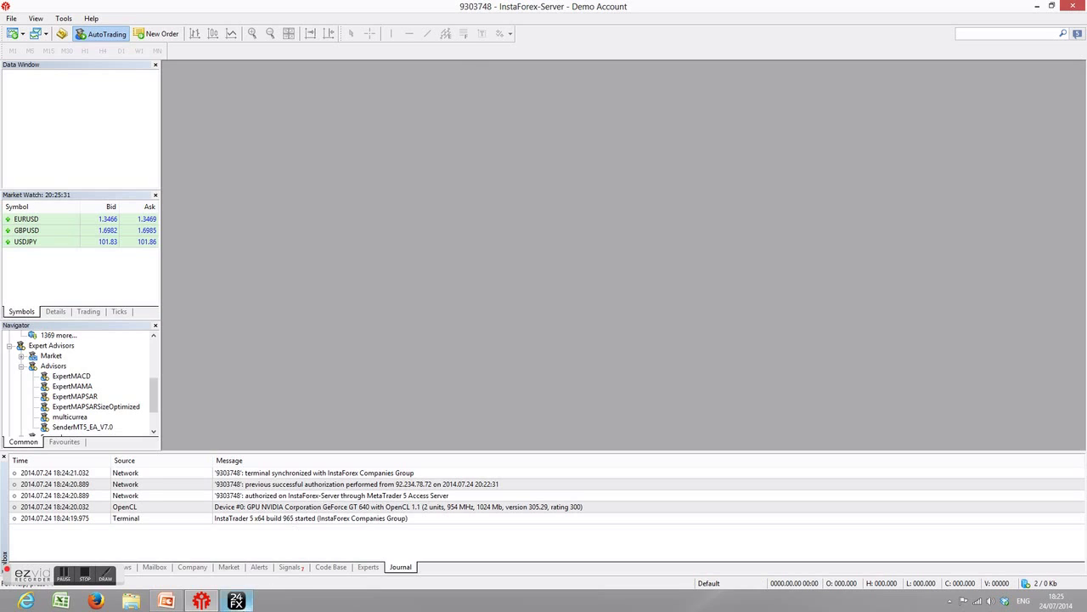
left_click(238, 602)
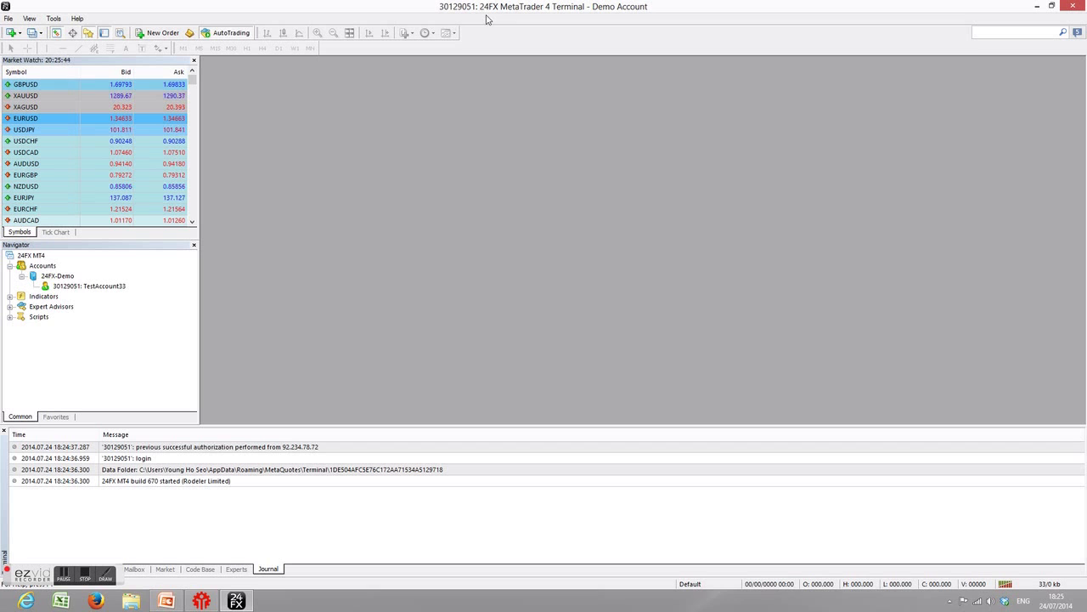
left_click(203, 602)
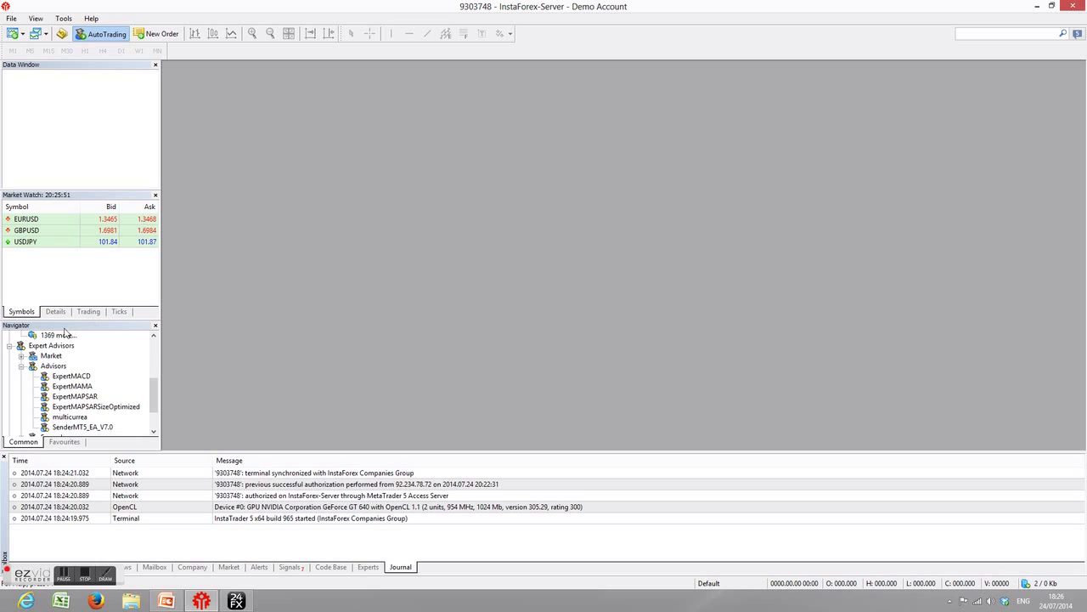
- Open the ExpertMACD advisor for modification in MetaEditor from the MT5 terminal
left_click(80, 378)
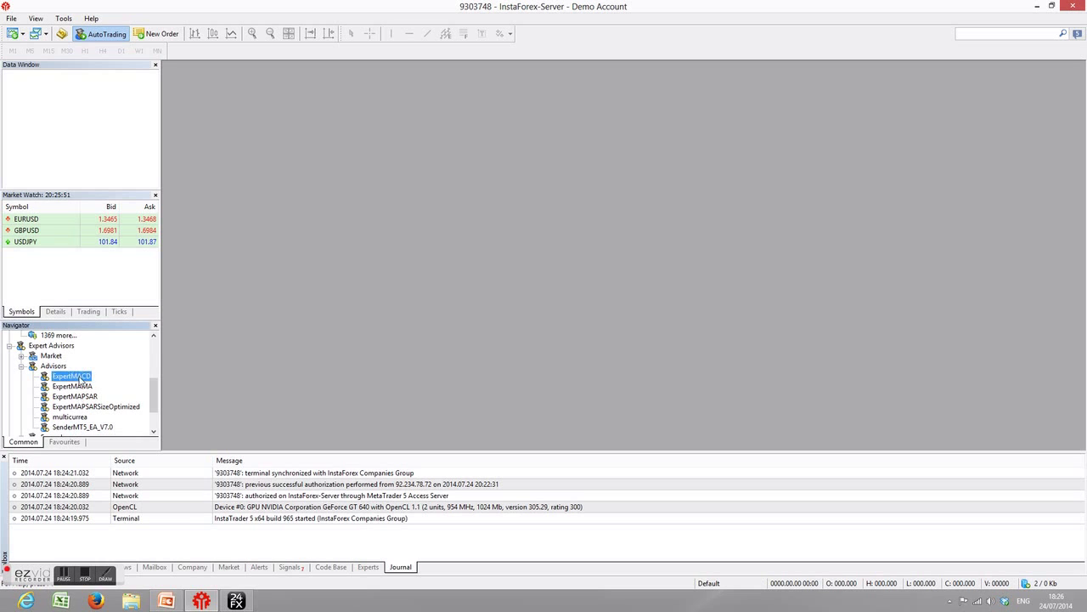
right_click(78, 381)
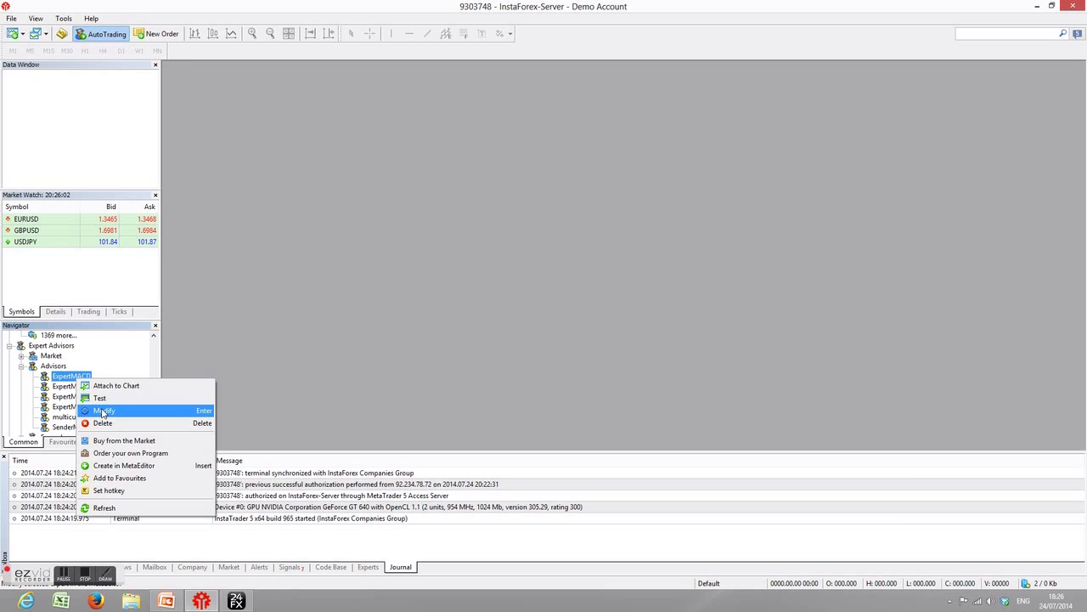
left_click(103, 411)
- Open the MQL5 Experts folder, examine the files in its Advisors subfolder, and close the folder and MetaEditor
right_click(40, 69)
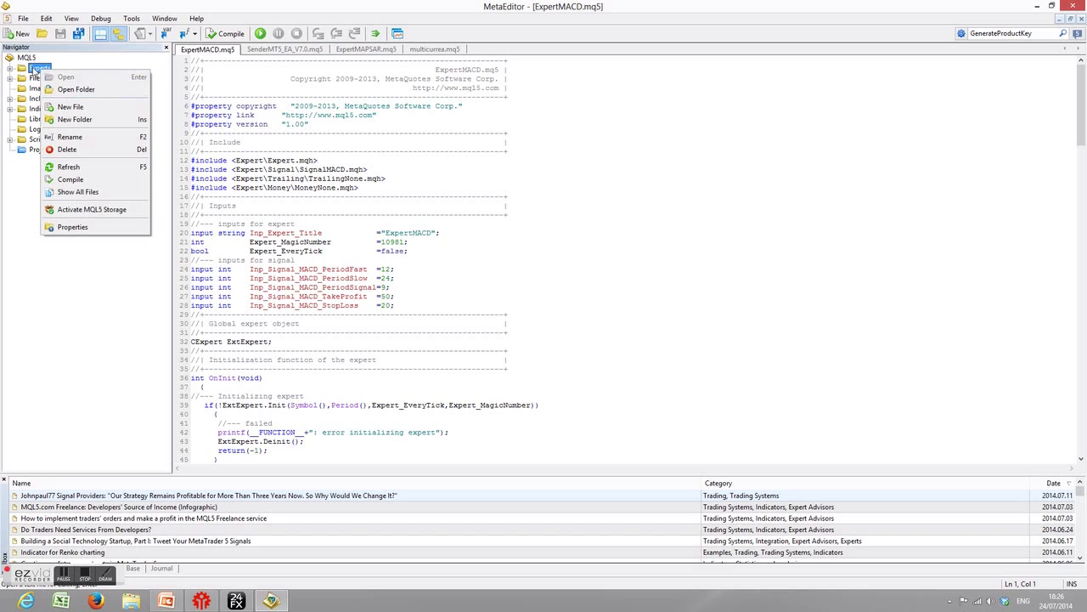
left_click(68, 90)
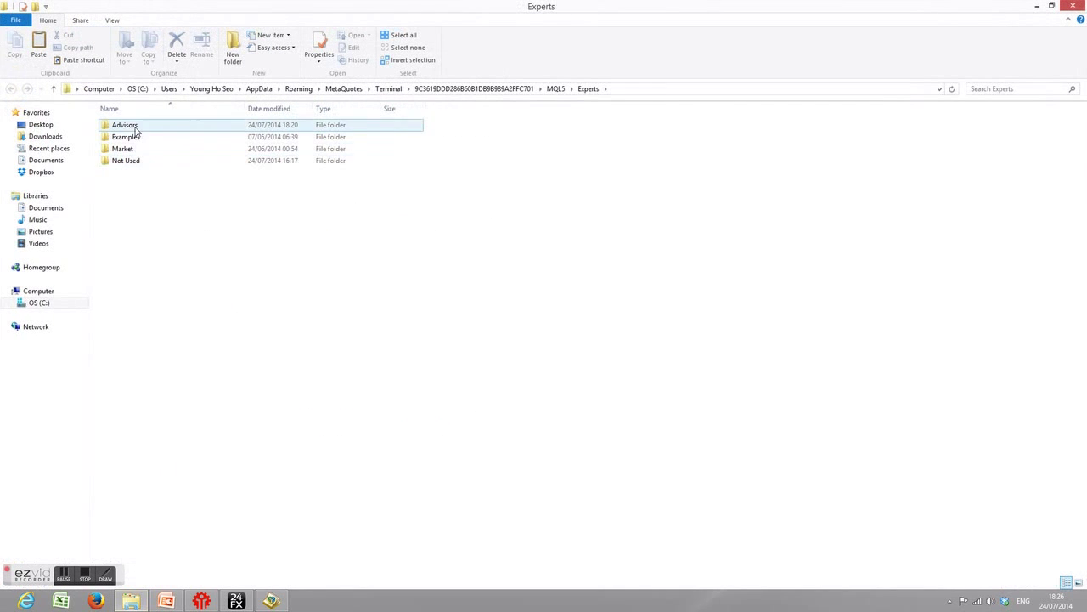
double_click(134, 129)
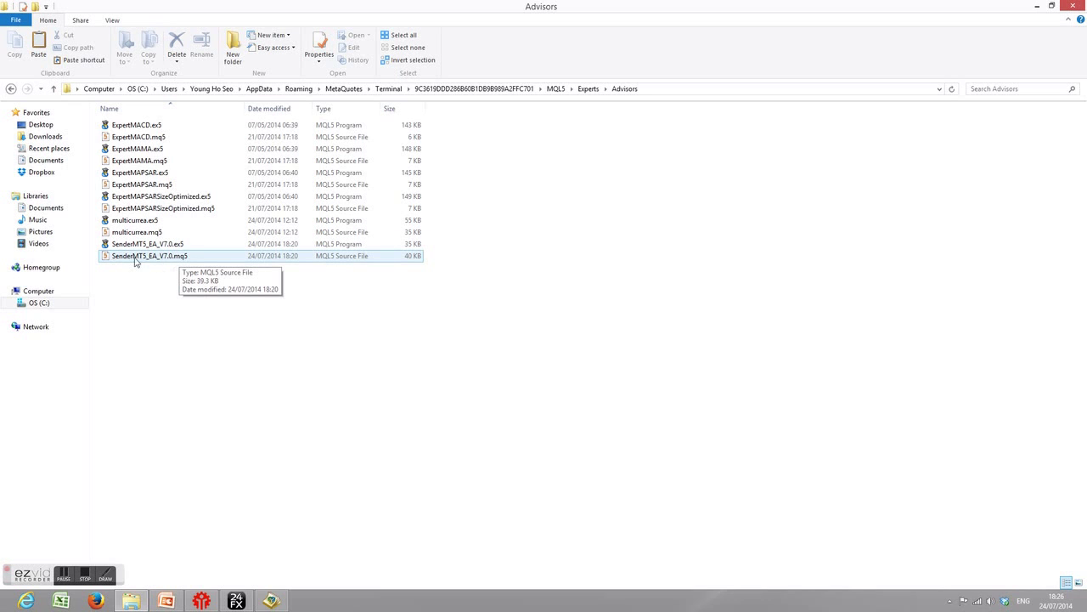
left_click(1076, 7)
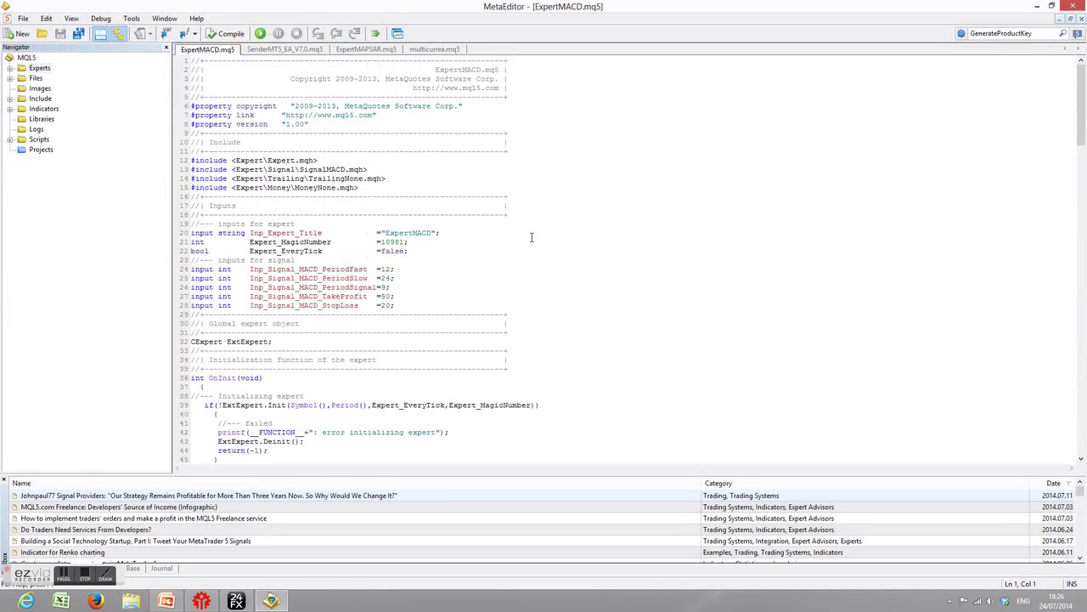
left_click(1078, 6)
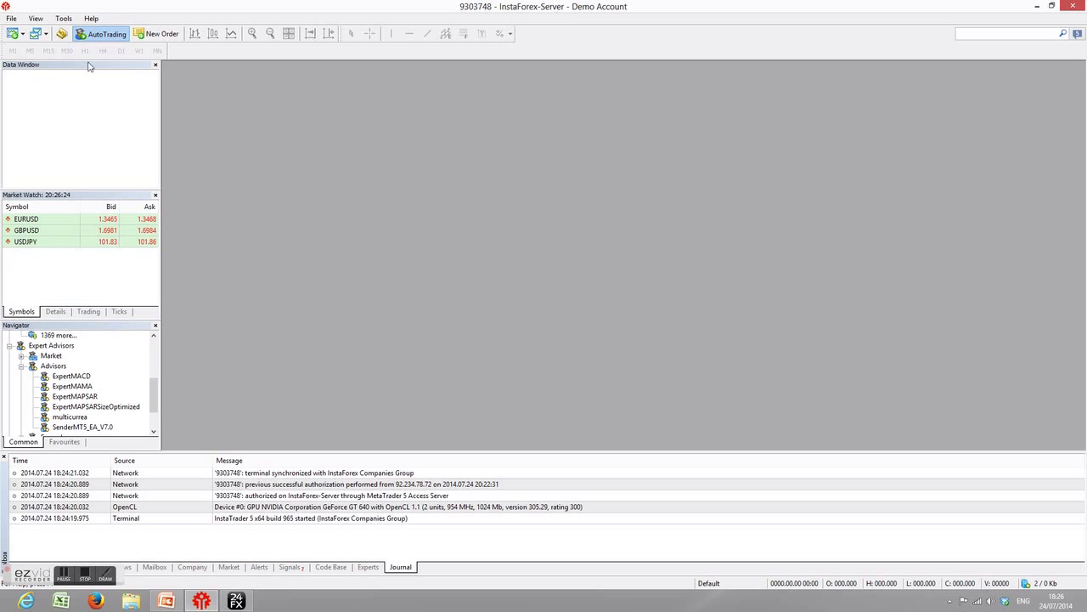
- Reopen MetaEditor from the MT5 terminal, review the Advisors subfolder of the Experts folder again, and close both windows
left_click(64, 18)
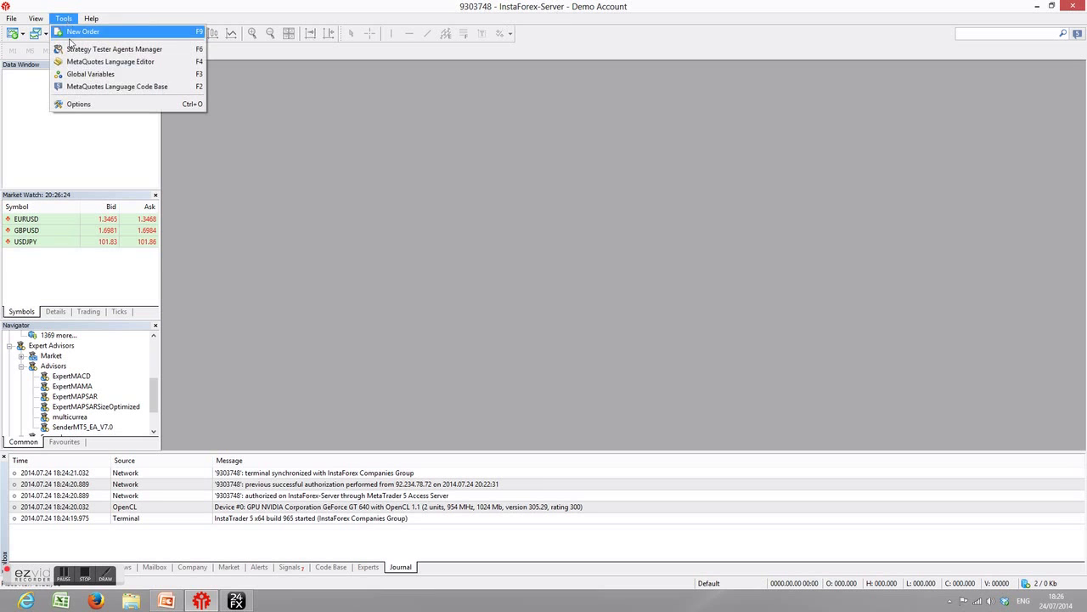
left_click(107, 65)
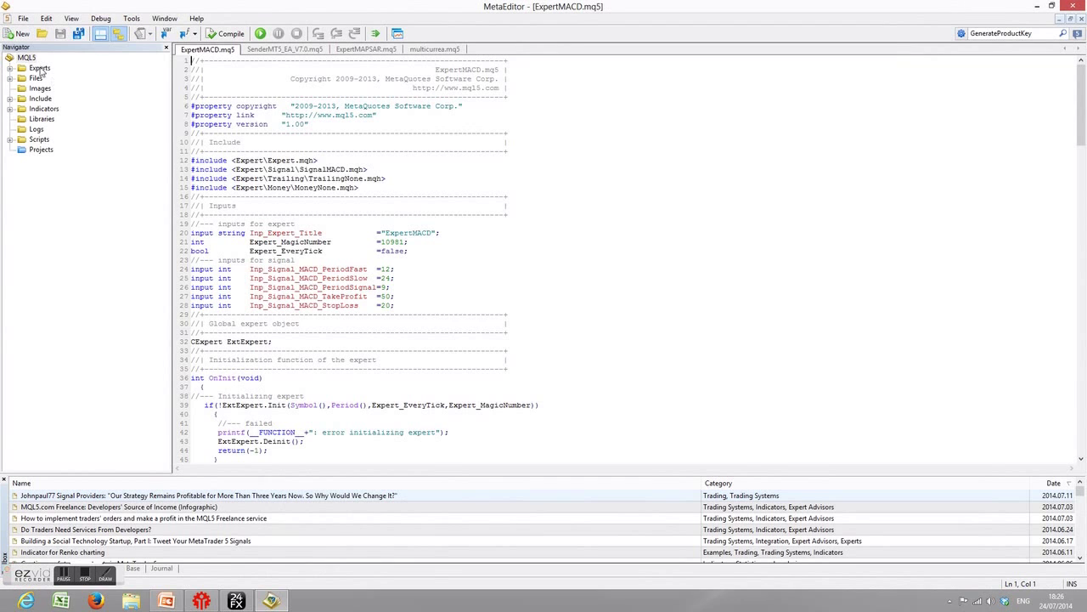
right_click(40, 71)
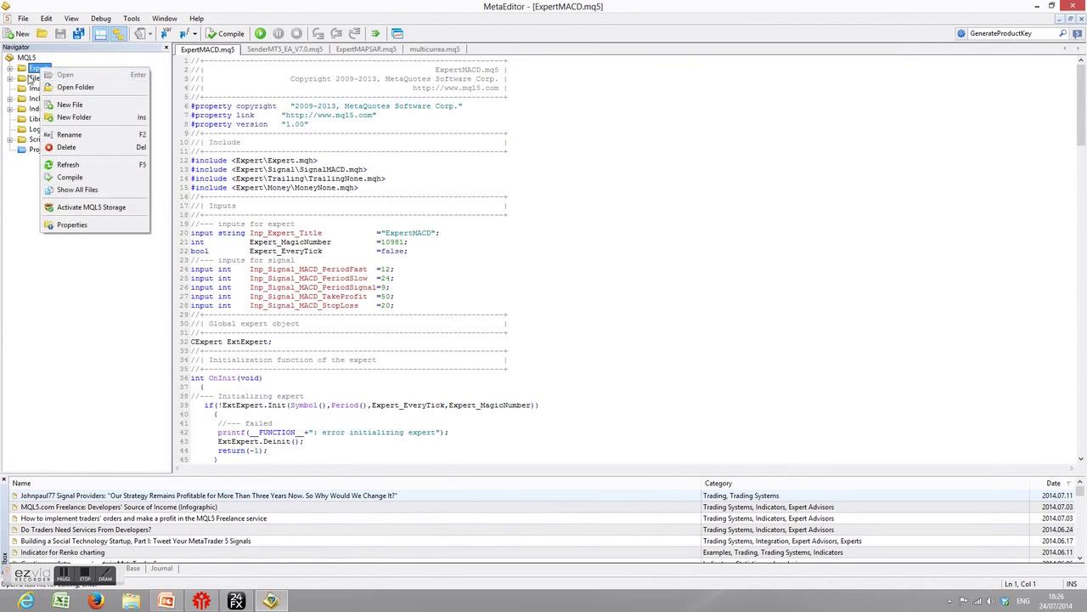
left_click(75, 87)
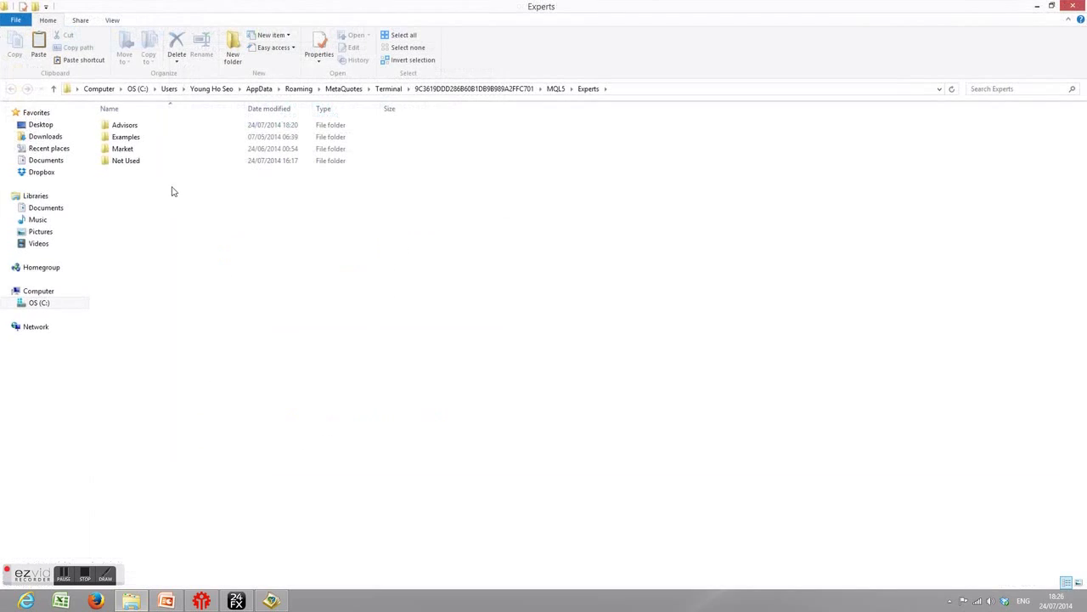
double_click(128, 127)
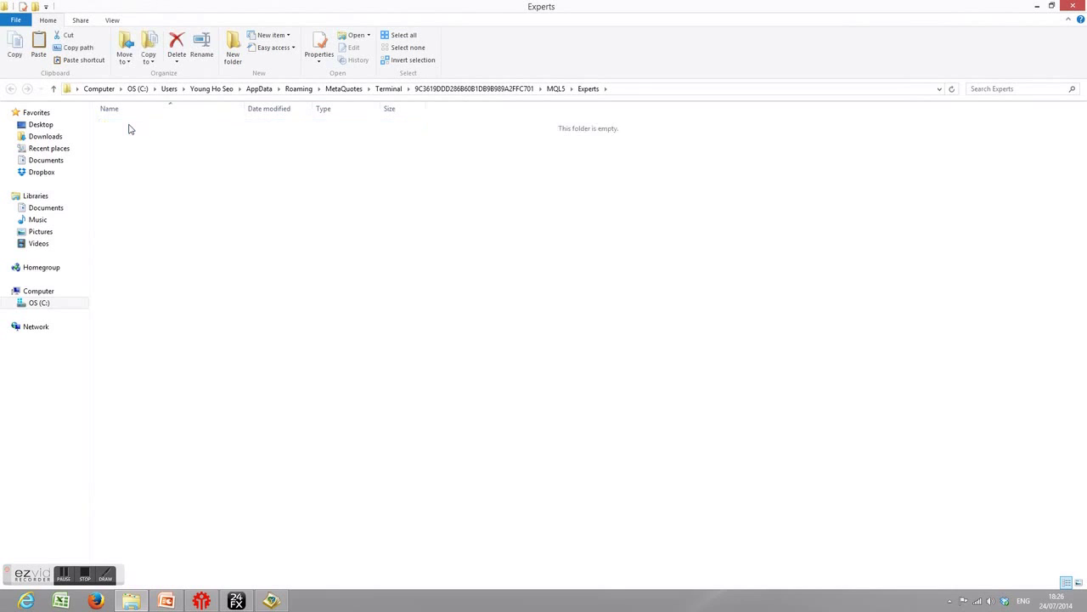
left_click(141, 244)
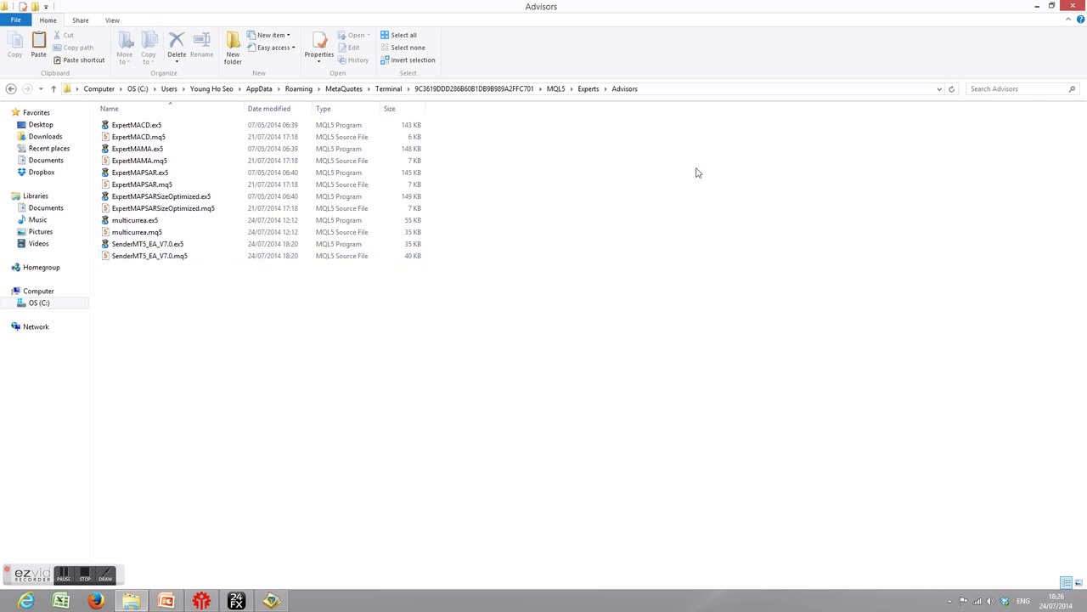
left_click(1074, 6)
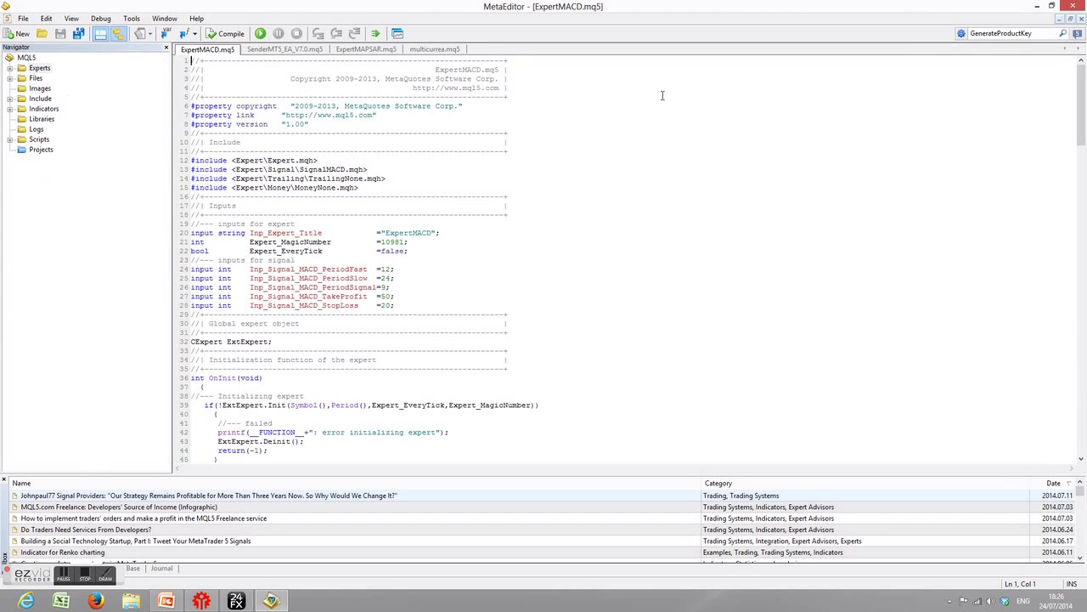
left_click(1075, 6)
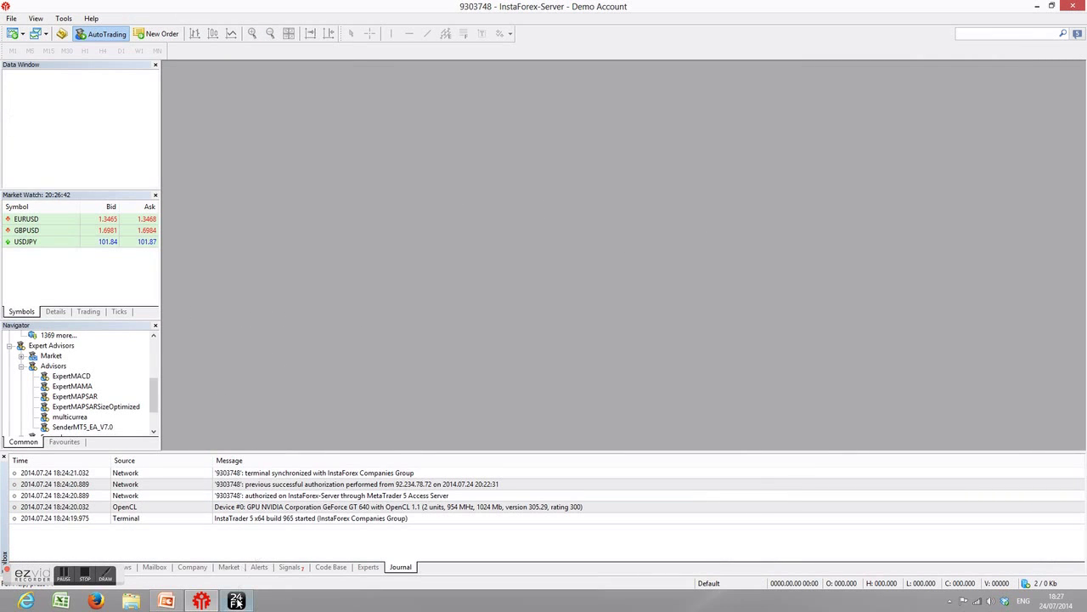
- Switch to the 24FX MetaTrader 4 terminal and open its MetaQuotes Language Editor
mouse_move(238, 601)
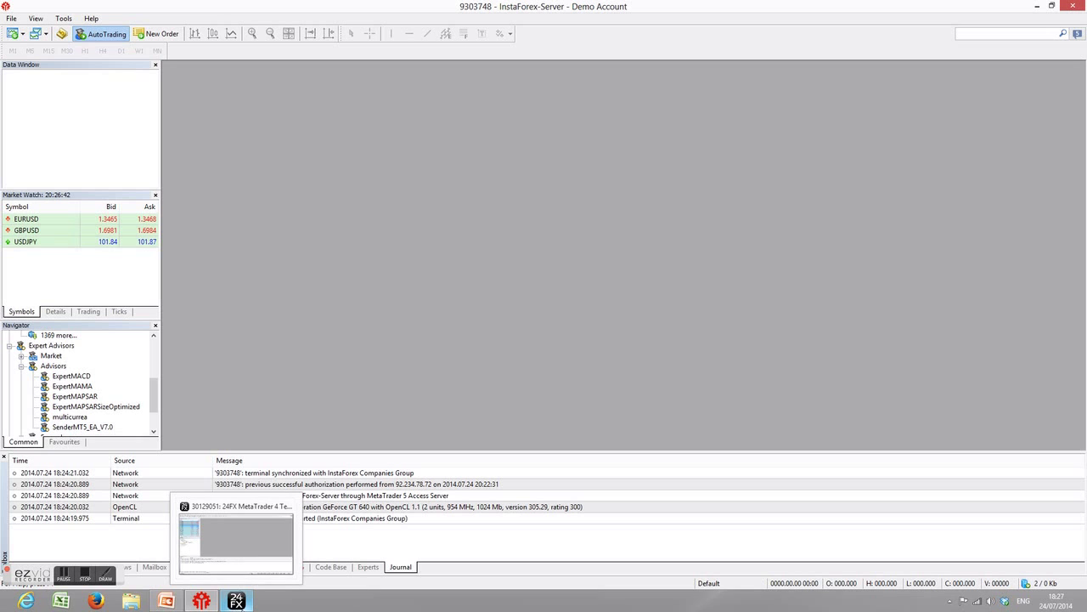
left_click(239, 602)
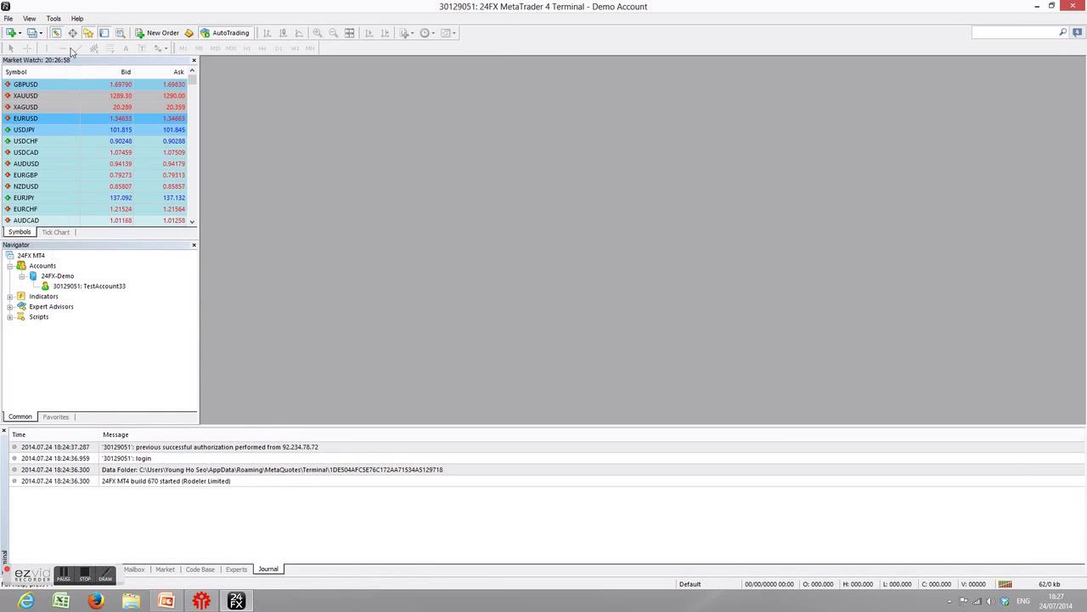
left_click(55, 19)
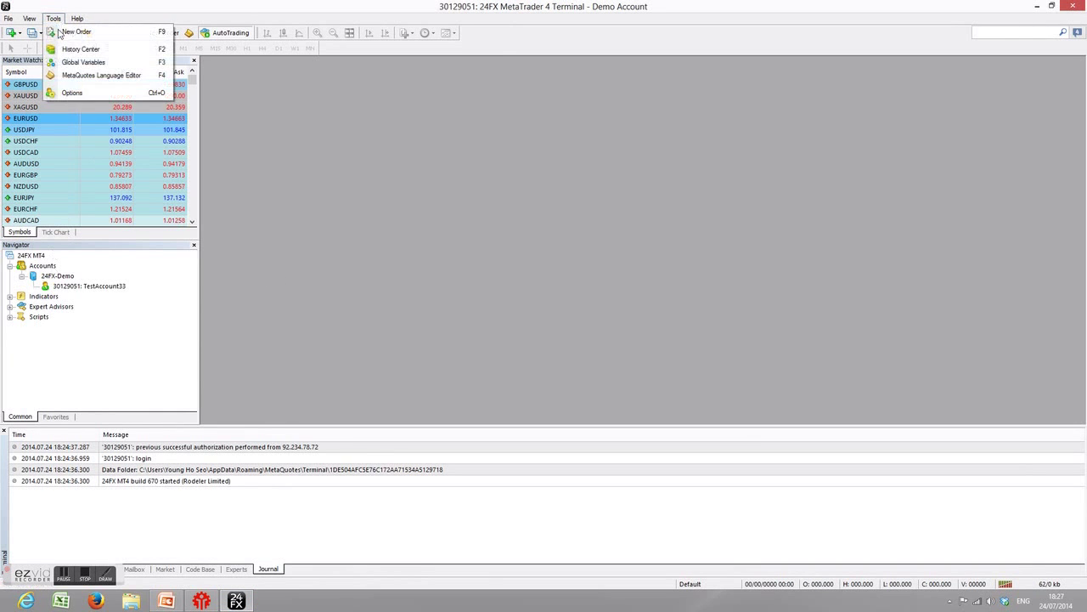
left_click(102, 76)
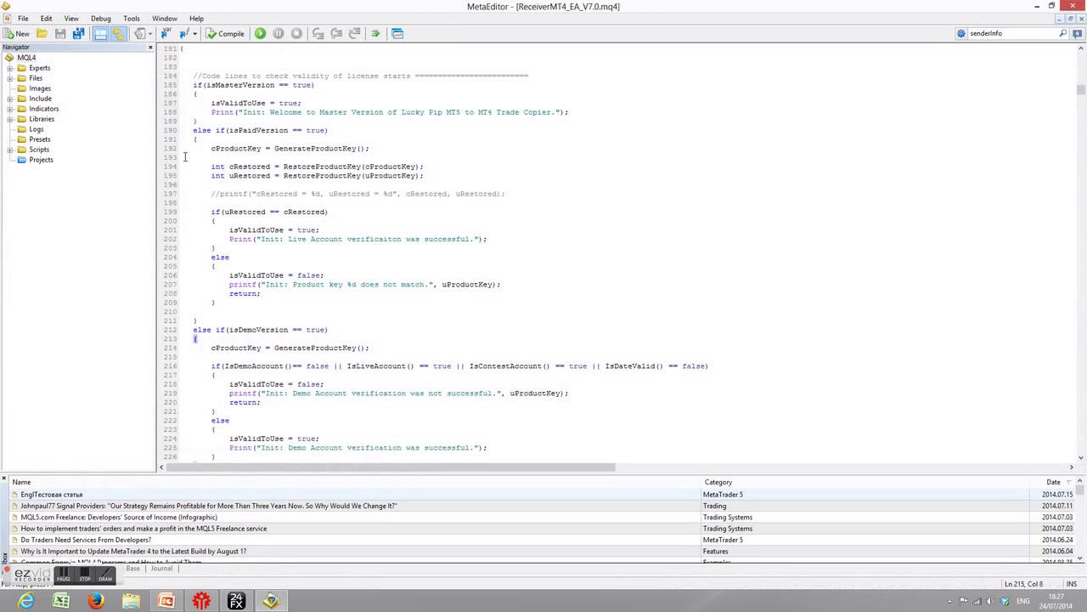
- Open the MQL4 Experts folder from MetaEditor, examine its expert advisor files, and close the folder
right_click(42, 68)
left_click(65, 93)
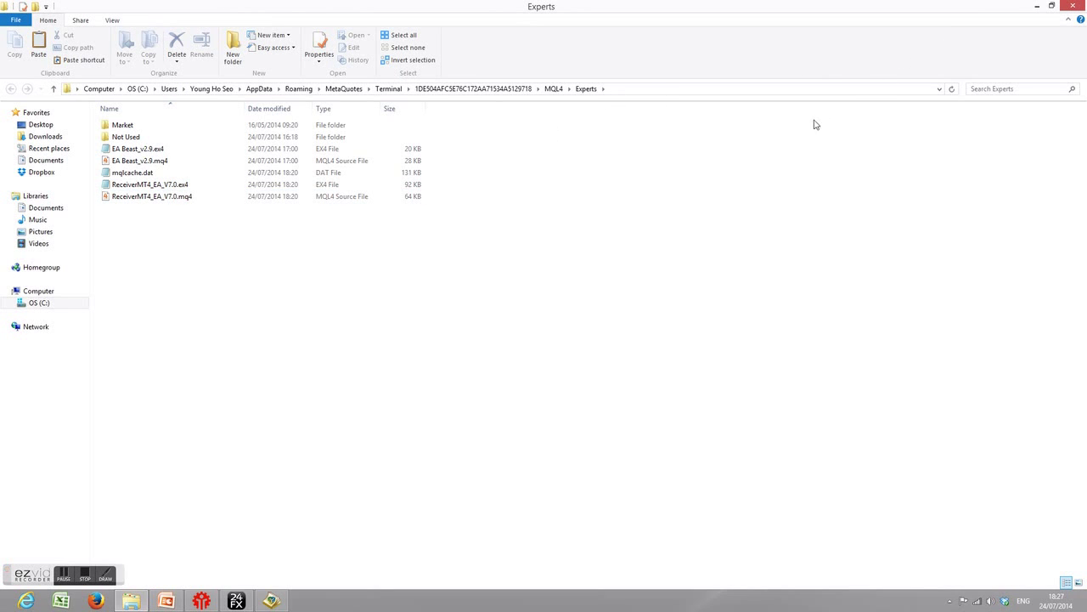
left_click(1078, 6)
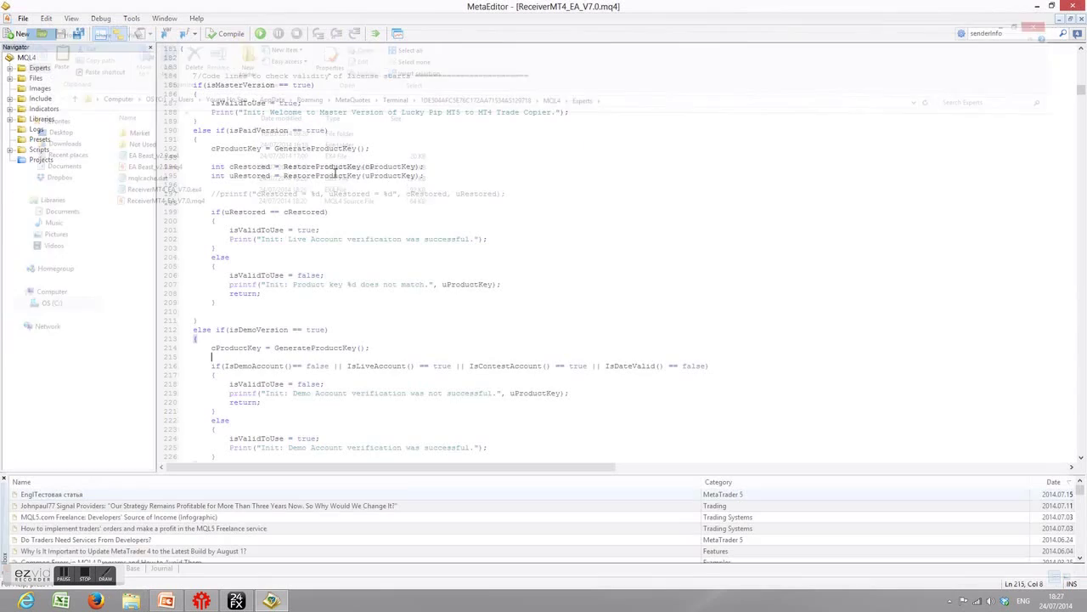
- Open the MQL4 Files folder from MetaEditor and copy its full path from File Explorer
right_click(37, 79)
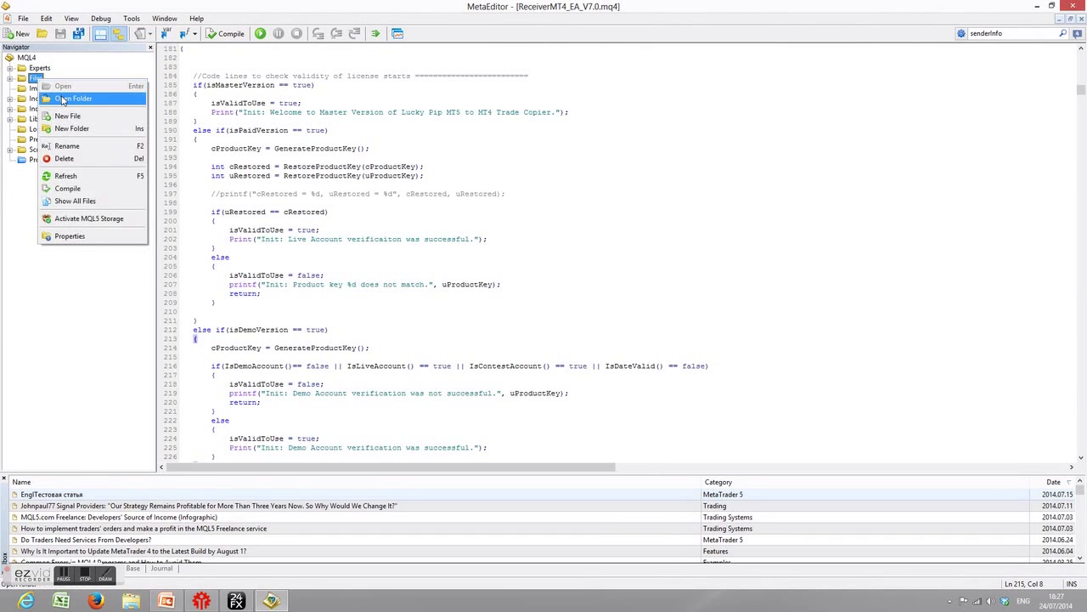
left_click(54, 91)
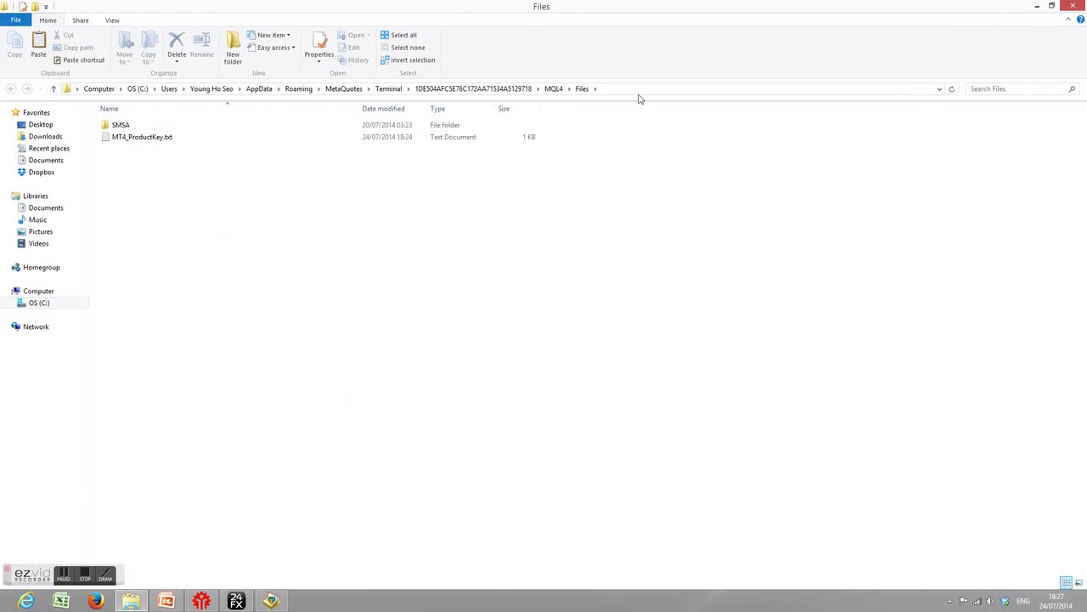
left_click(639, 93)
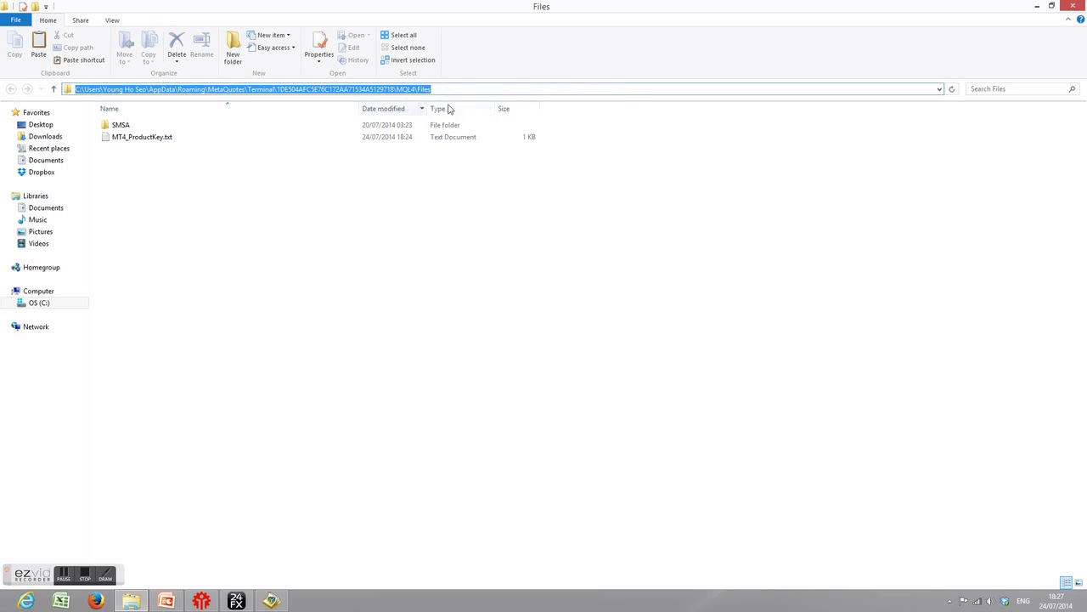
right_click(403, 88)
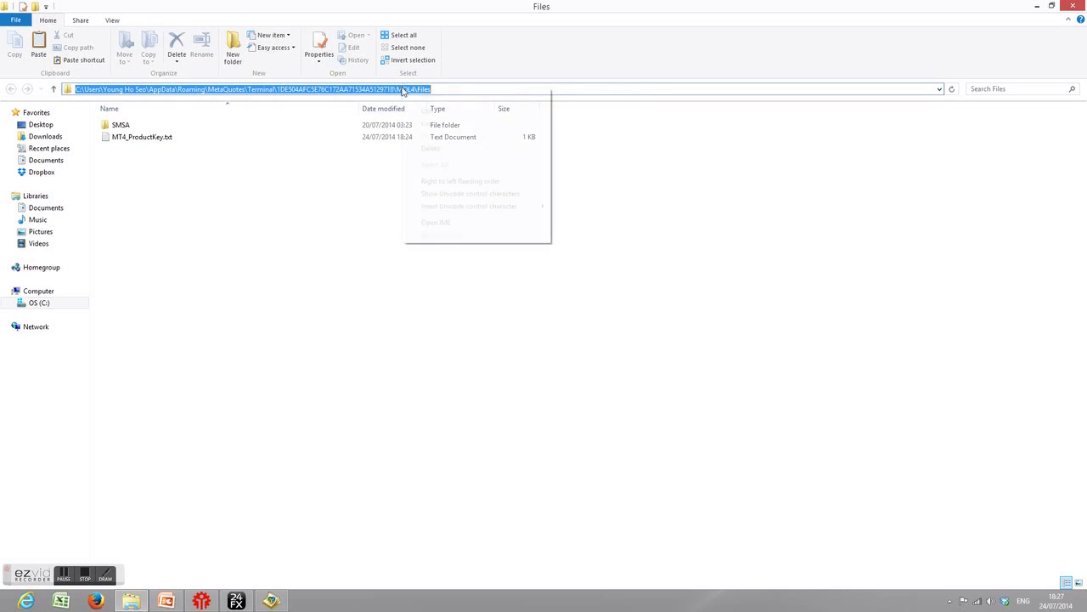
left_click(429, 124)
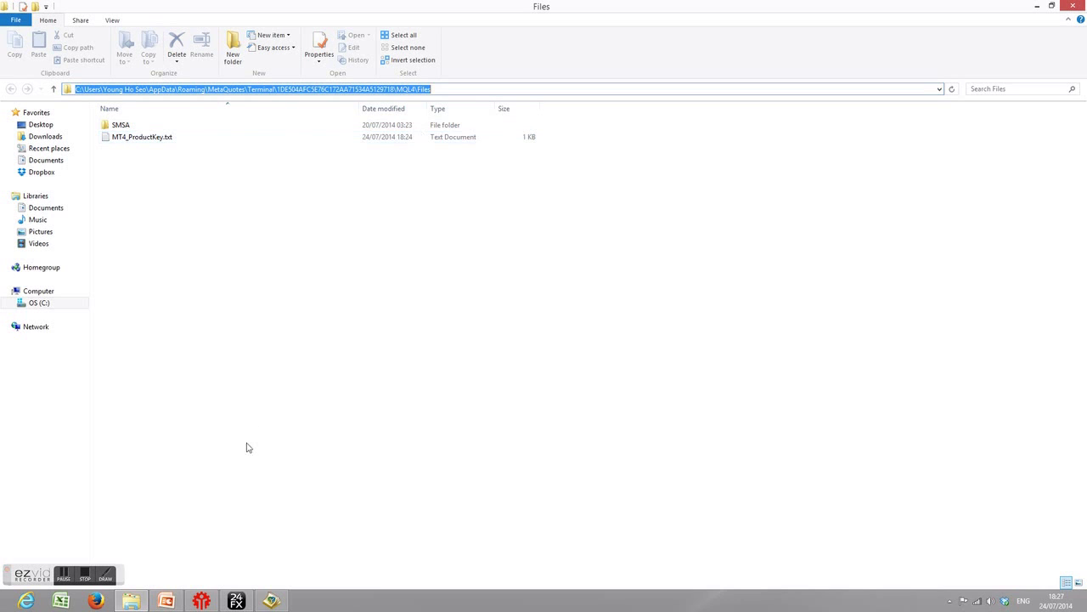
- Switch to the InstaForex MT5 terminal, check the Expert Advisors options for automated trading and DLL imports, and accept them
left_click(202, 600)
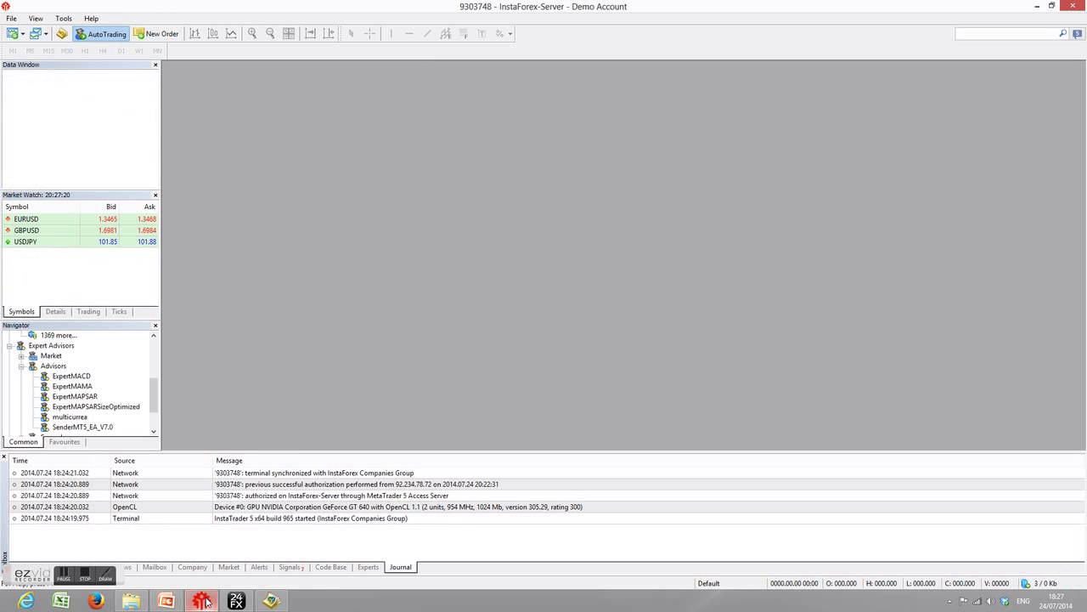
left_click(64, 18)
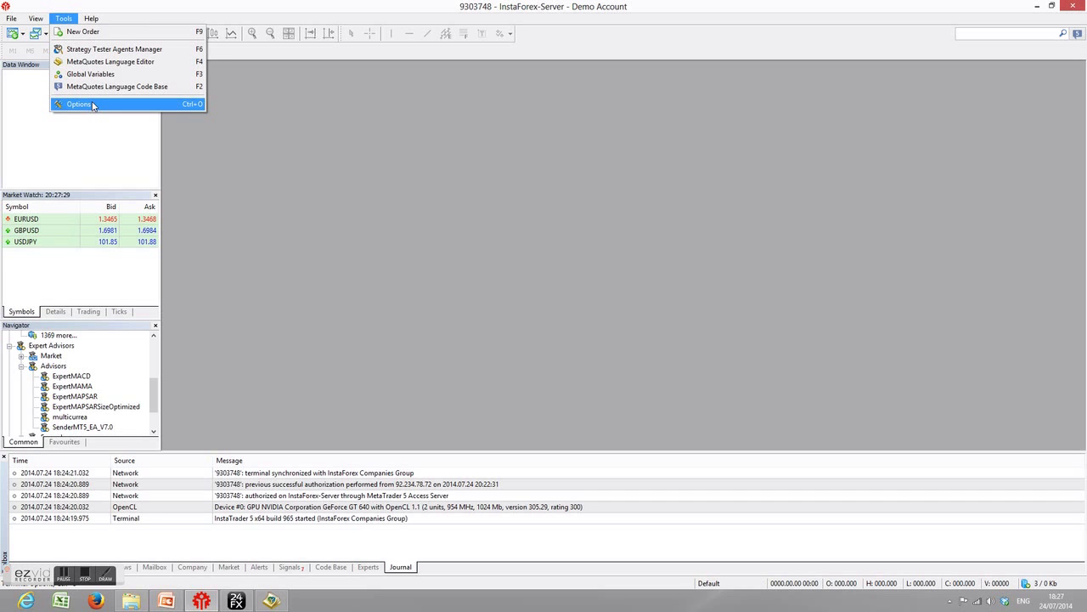
left_click(93, 104)
left_click(491, 247)
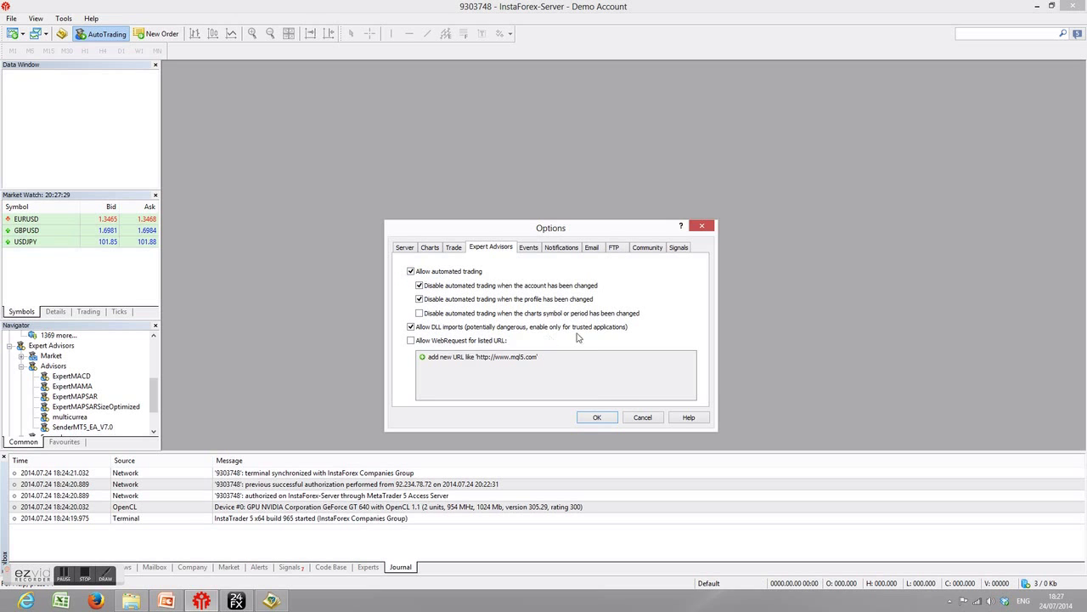
left_click(599, 418)
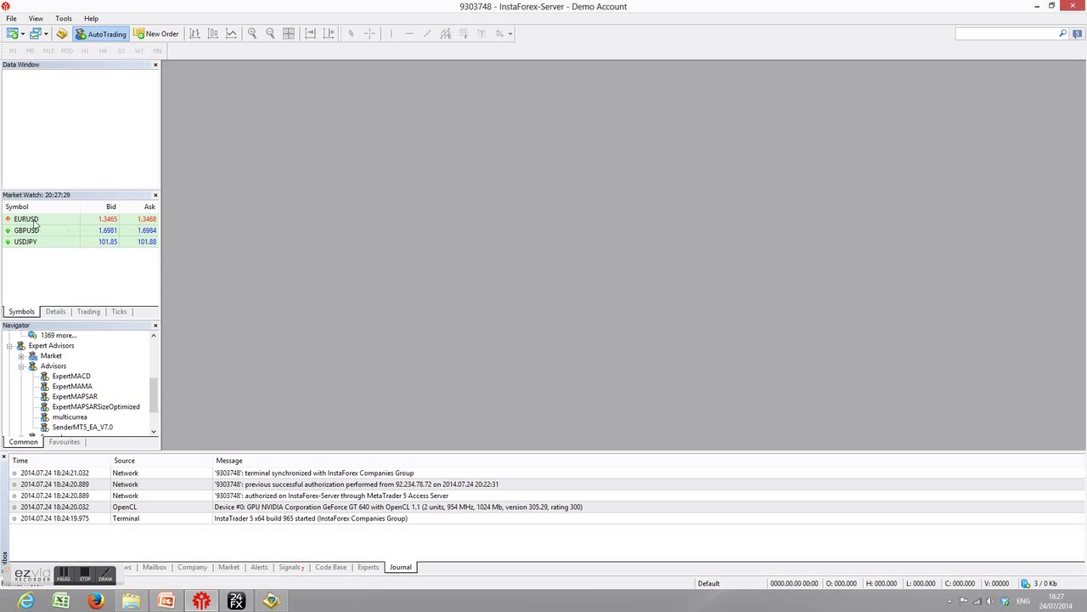
- Open a EURUSD chart window in the MT5 terminal and display it as candlesticks
right_click(35, 220)
left_click(58, 242)
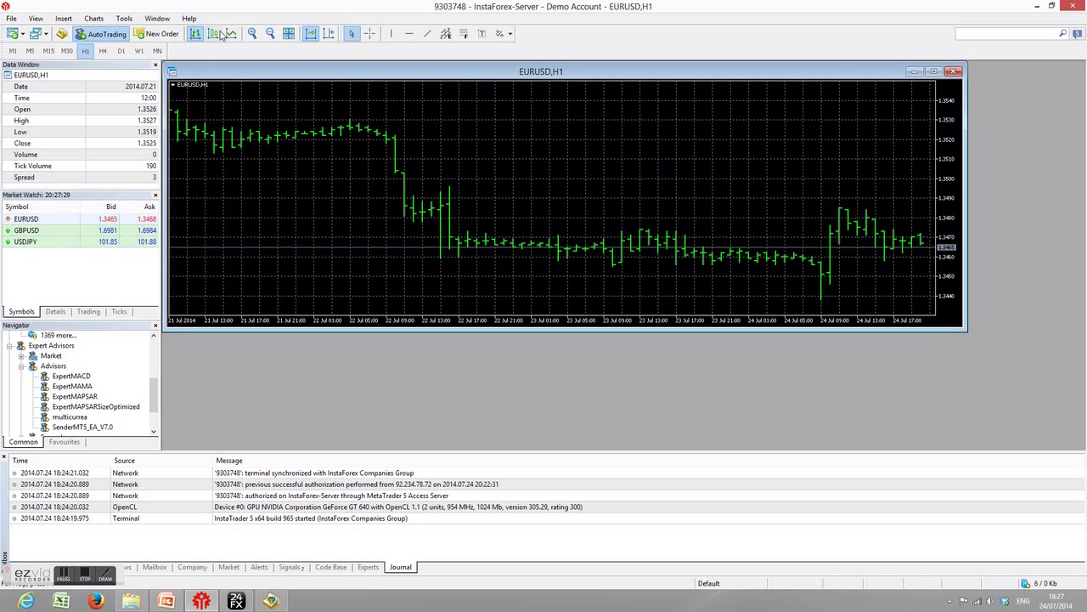
left_click_drag(153, 401, 154, 409)
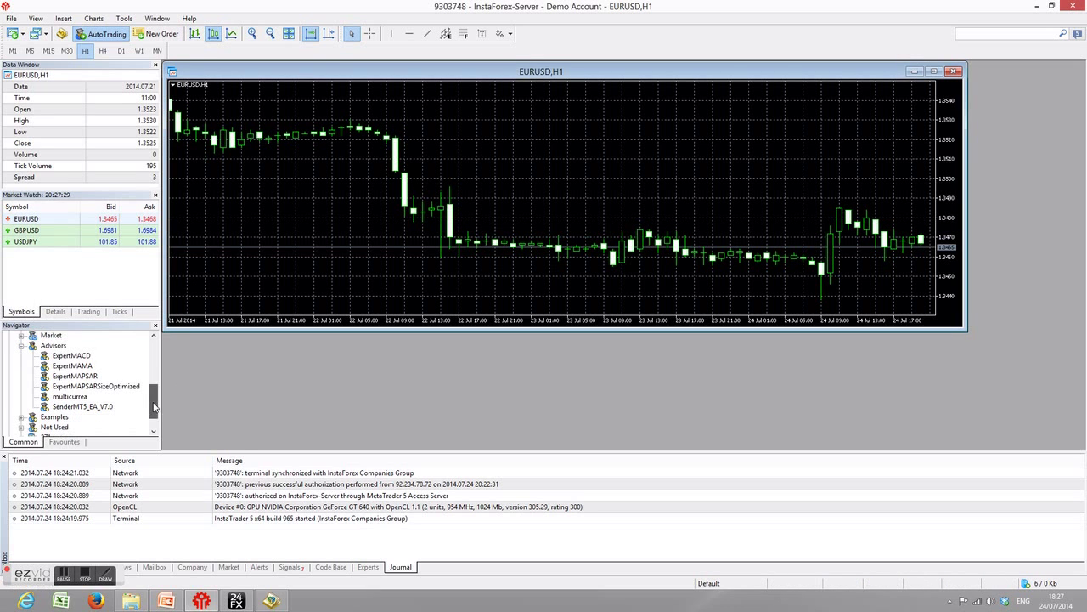
- Attach the SenderMT5_EA_V7.0 expert advisor to the EURUSD chart and show its input parameters
right_click(107, 407)
left_click(178, 413)
left_click(248, 187)
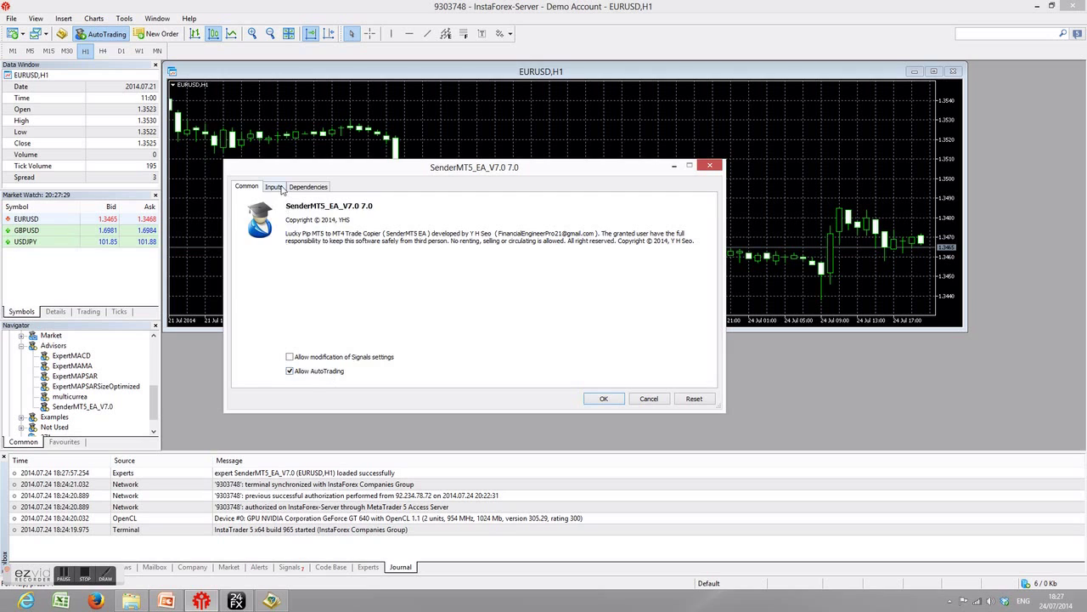
left_click(281, 188)
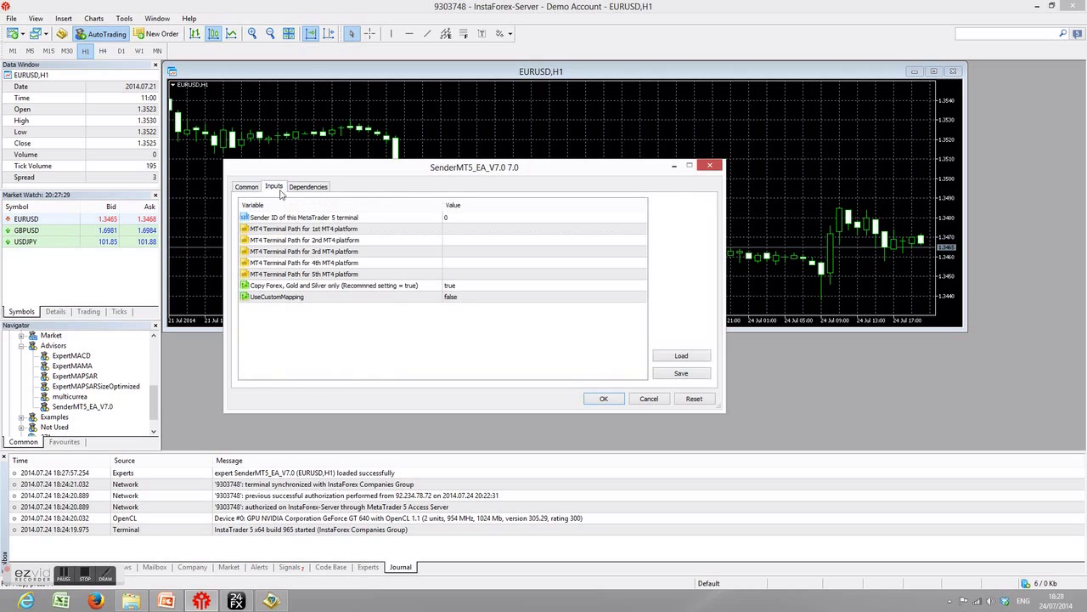
- Paste the copied MQL4 Files folder path as the MT4 Terminal Path for the 1st MT4 platform
left_click(265, 233)
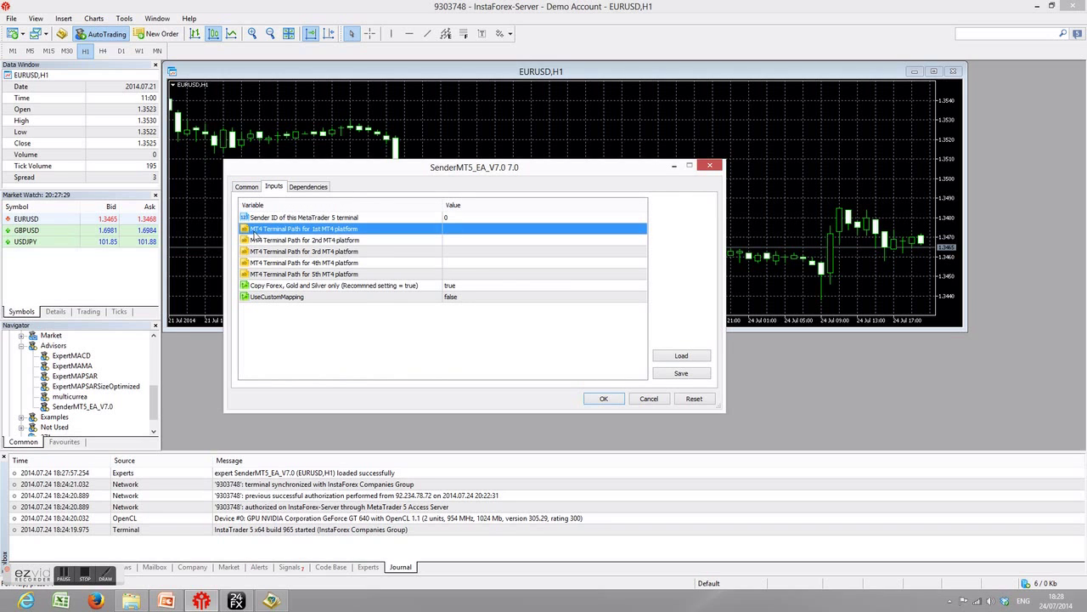
left_click(459, 232)
right_click(459, 231)
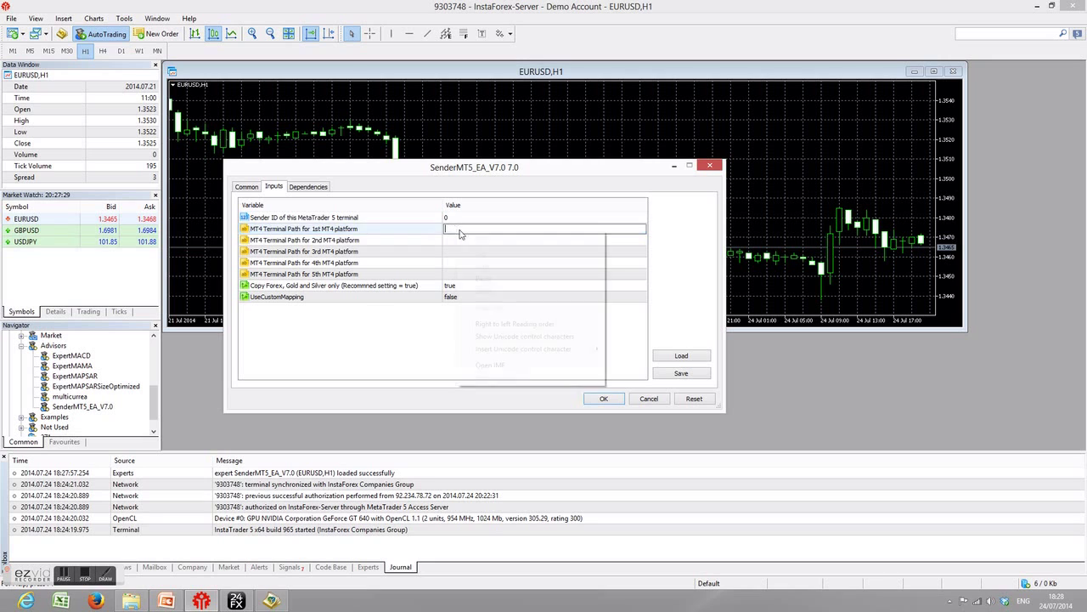
left_click(490, 279)
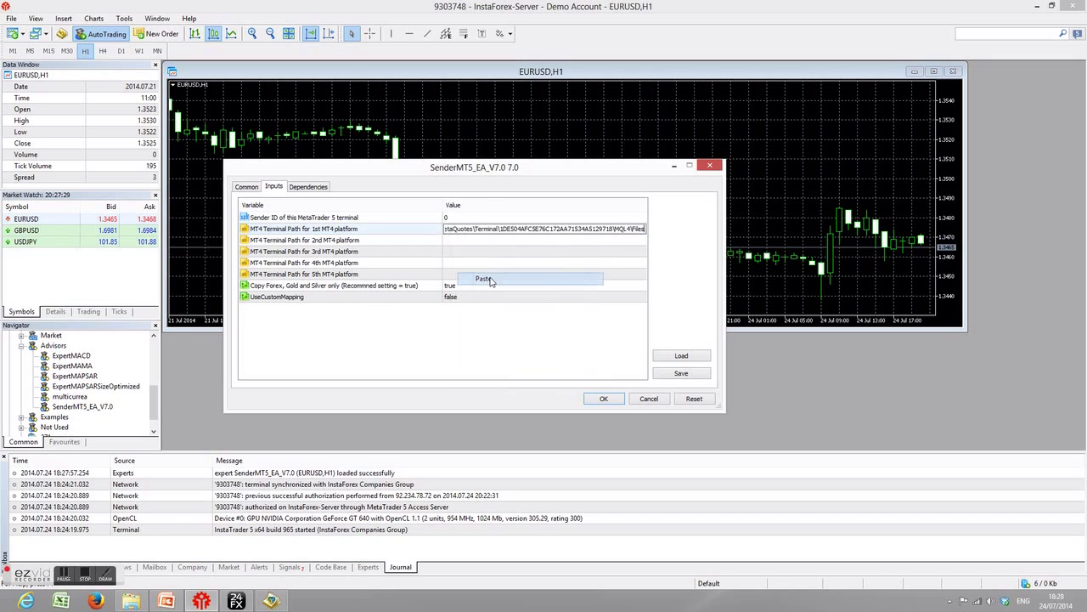
left_click(595, 243)
- Copy the full path of the MQL4 Files folder again in File Explorer and return to the MT5 terminal
left_click(131, 601)
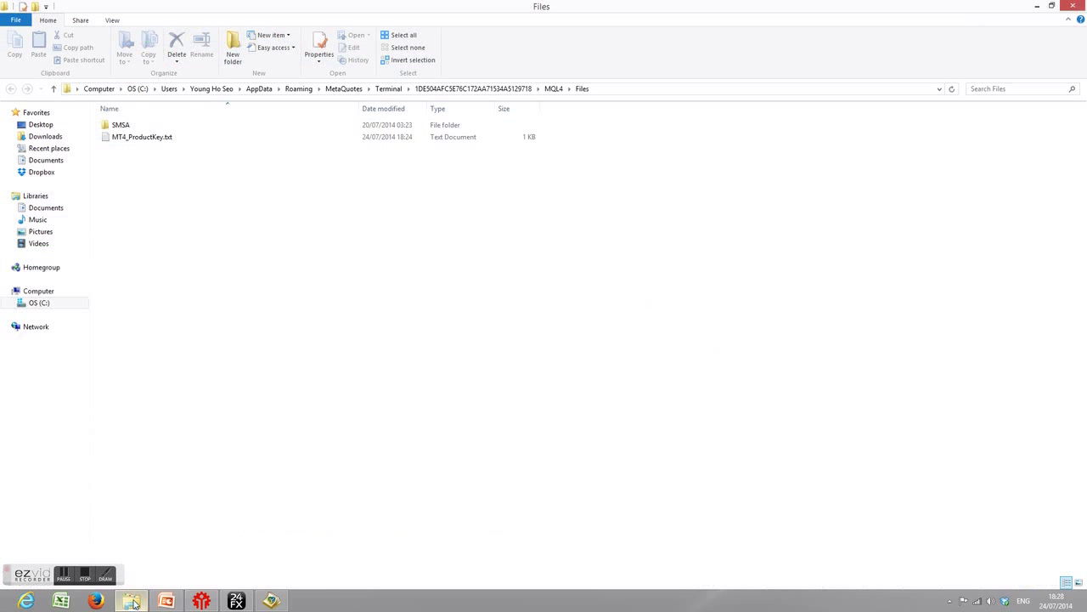
left_click(595, 91)
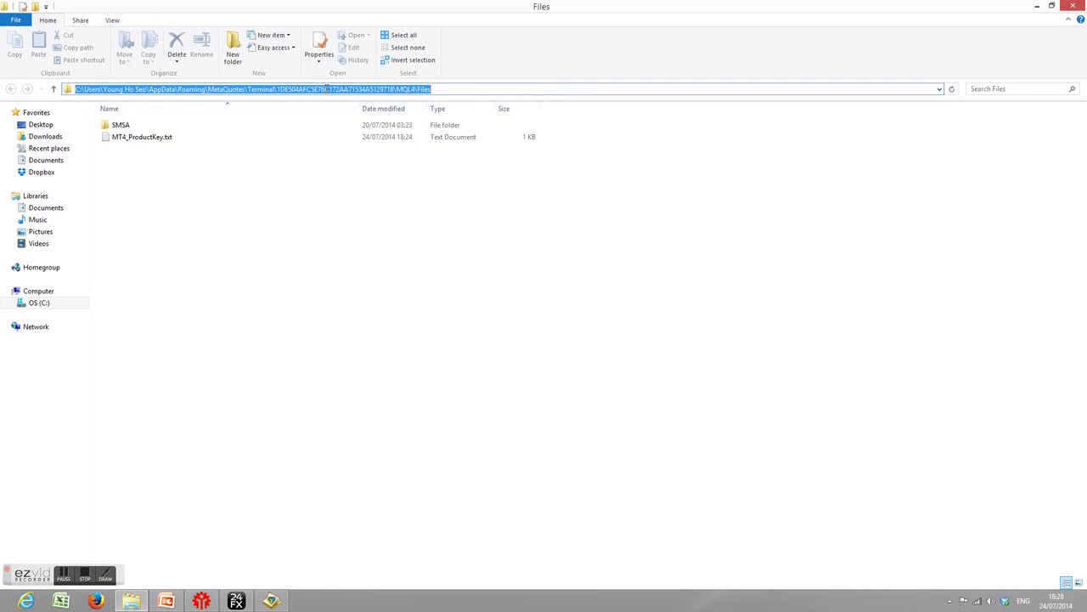
right_click(328, 91)
left_click(357, 125)
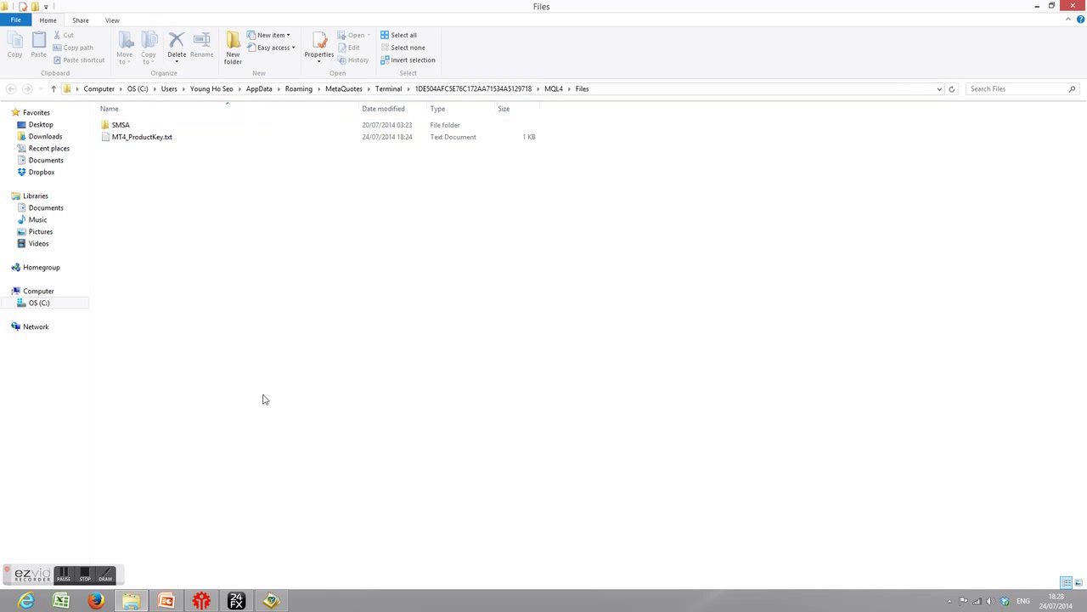
left_click(201, 601)
- Accept the SenderMT5_EA_V7.0 settings and maximize the EURUSD chart
left_click(505, 229)
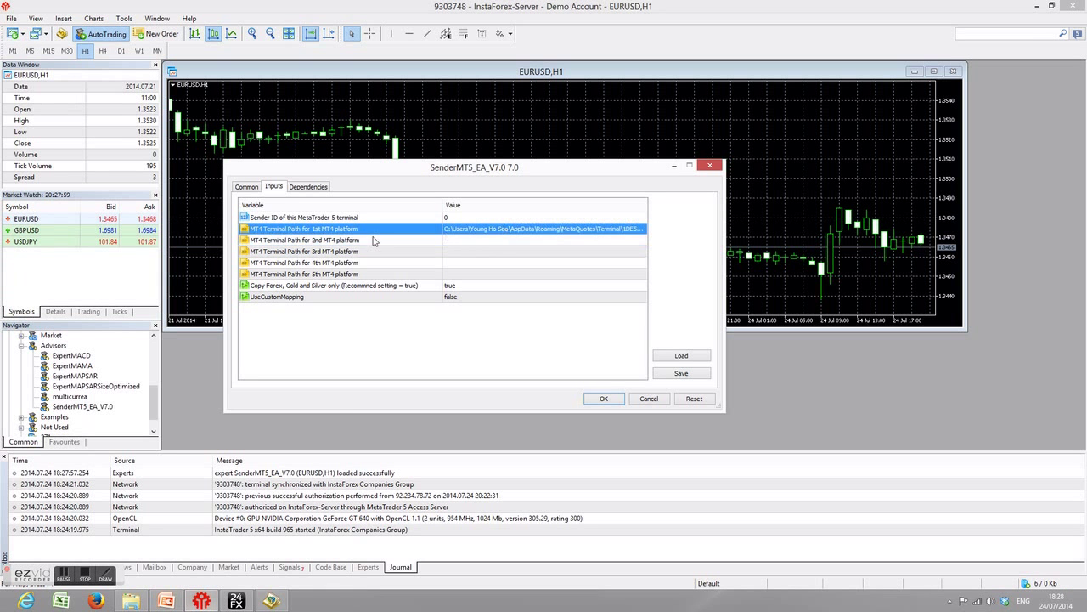
left_click(604, 400)
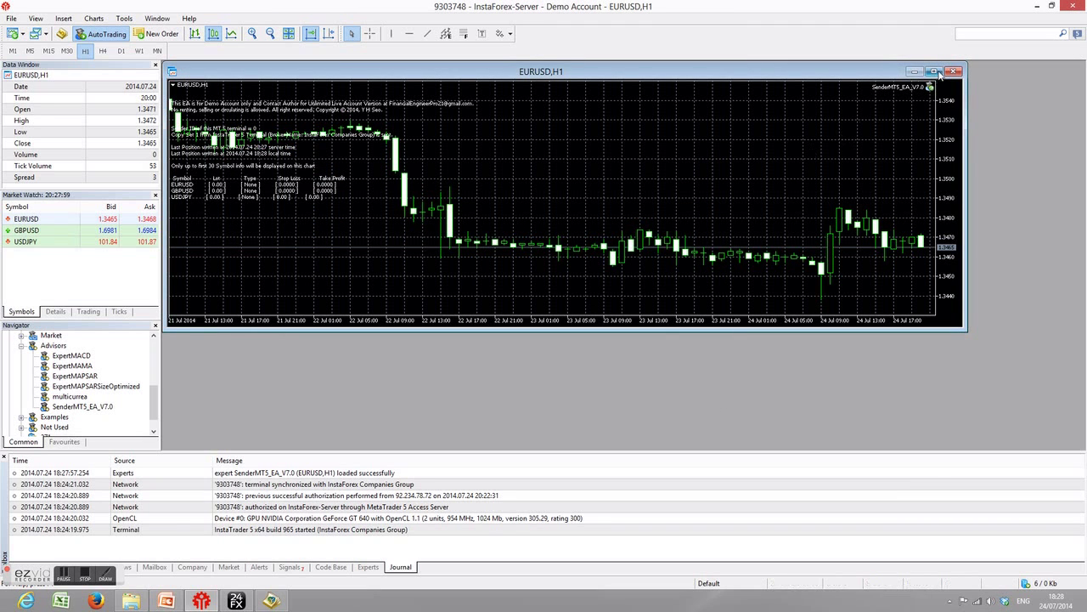
left_click(934, 72)
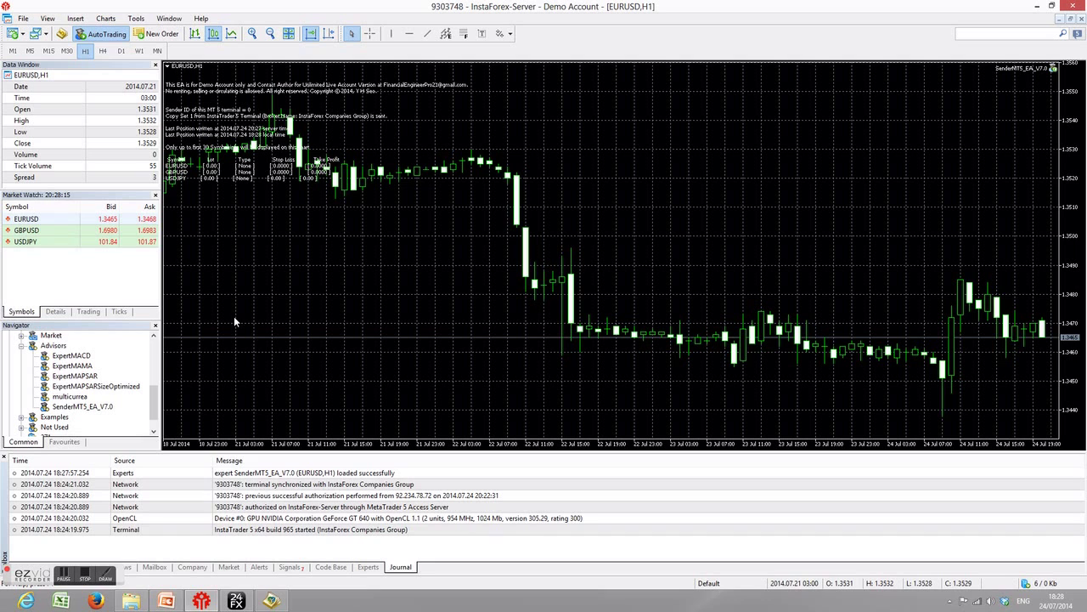
- Switch to the 24FX MT4 terminal, check the Expert Advisors options for automated trading and DLL imports, and accept them
left_click(241, 602)
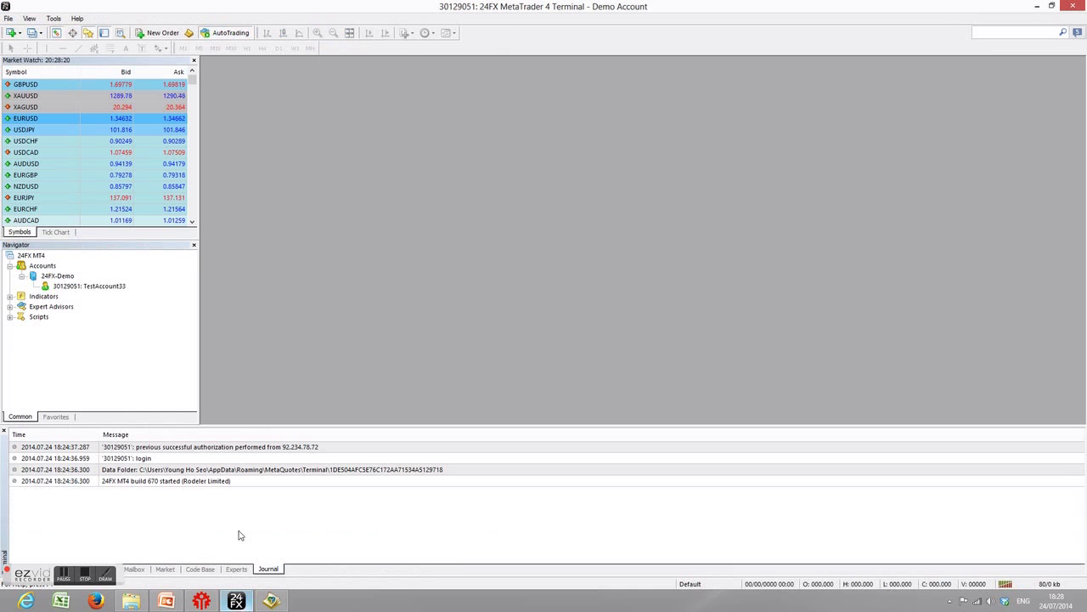
left_click(52, 18)
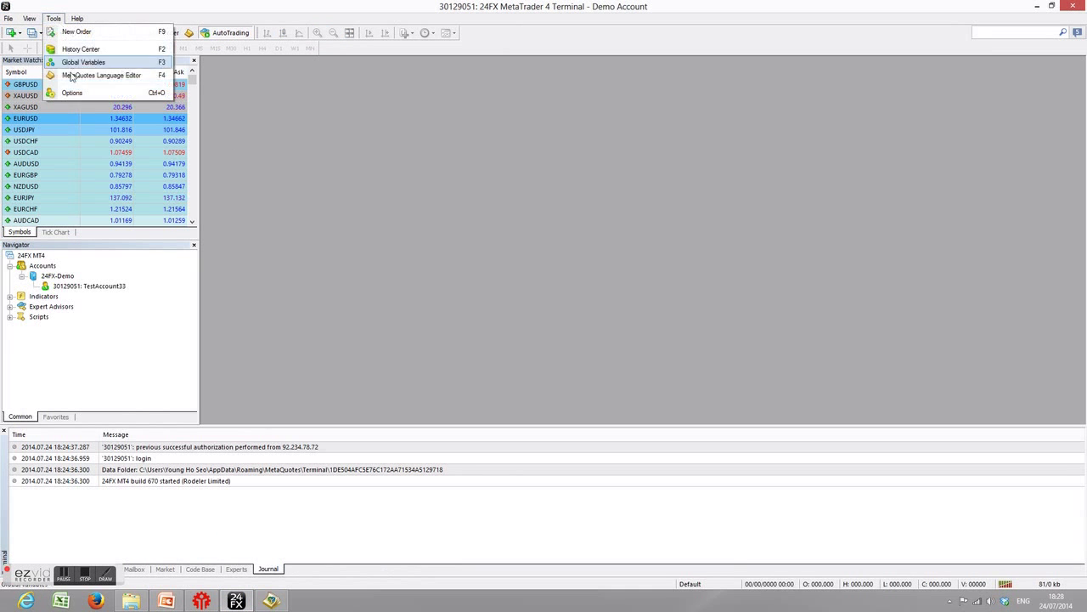
left_click(77, 93)
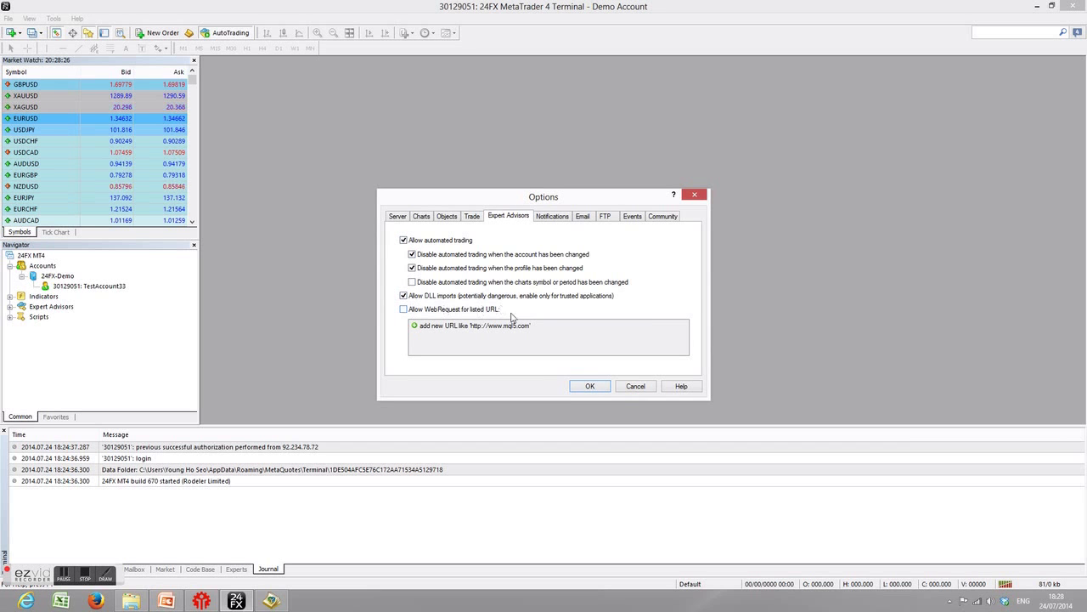
left_click(581, 389)
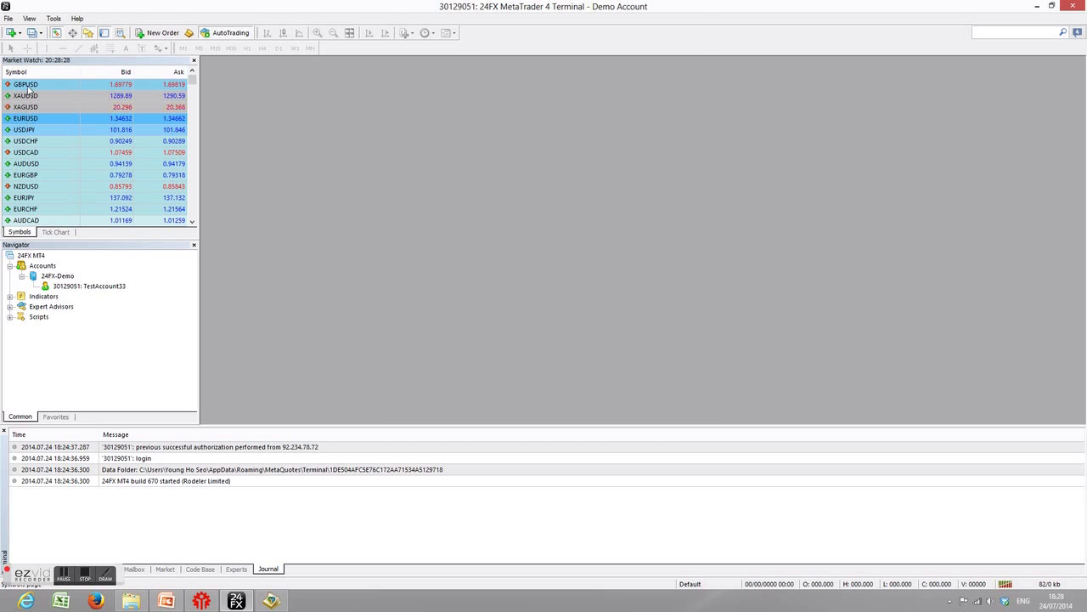
- Open a GBPUSD chart window in the MT4 terminal and attach the ReceiverMT4_EA_V7.0 expert advisor to it
right_click(28, 86)
left_click(51, 107)
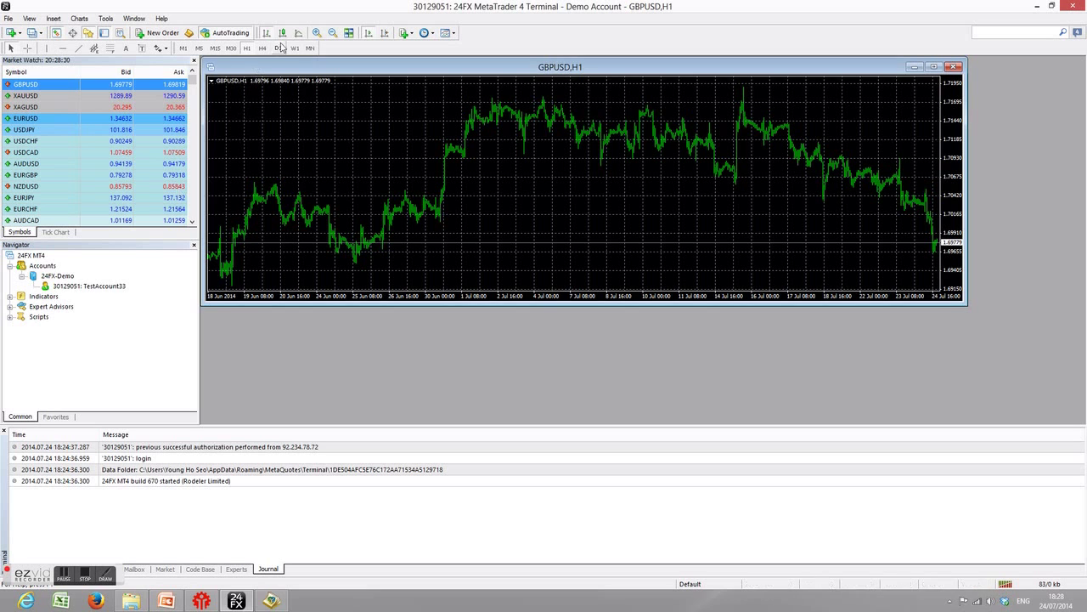
left_click(11, 307)
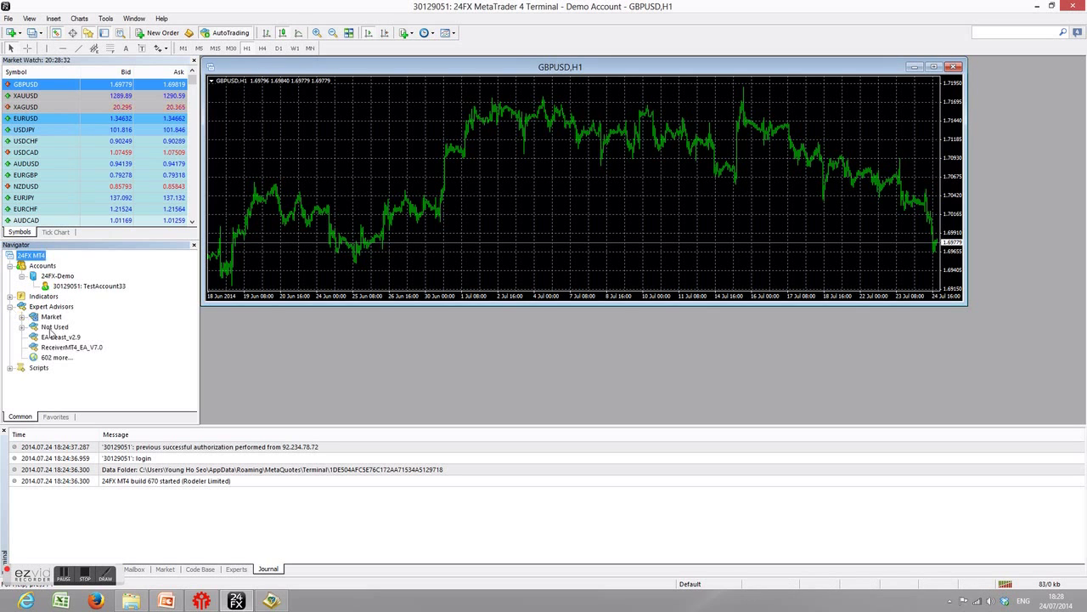
right_click(74, 348)
left_click(93, 360)
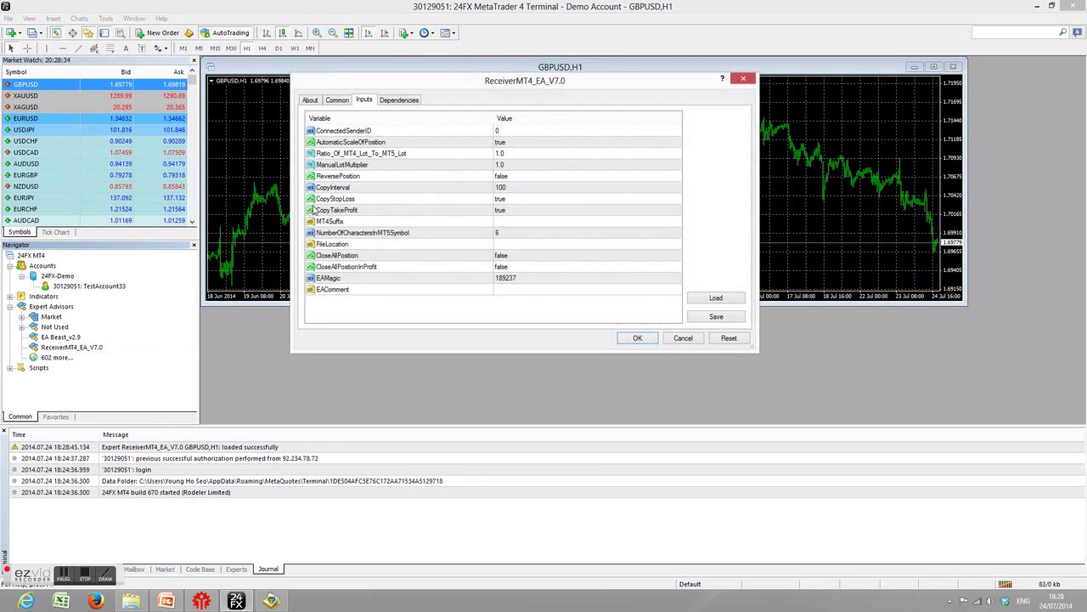
- Review and accept the common and input settings of ReceiverMT4_EA_V7.0, and maximize the GBPUSD chart
left_click(337, 100)
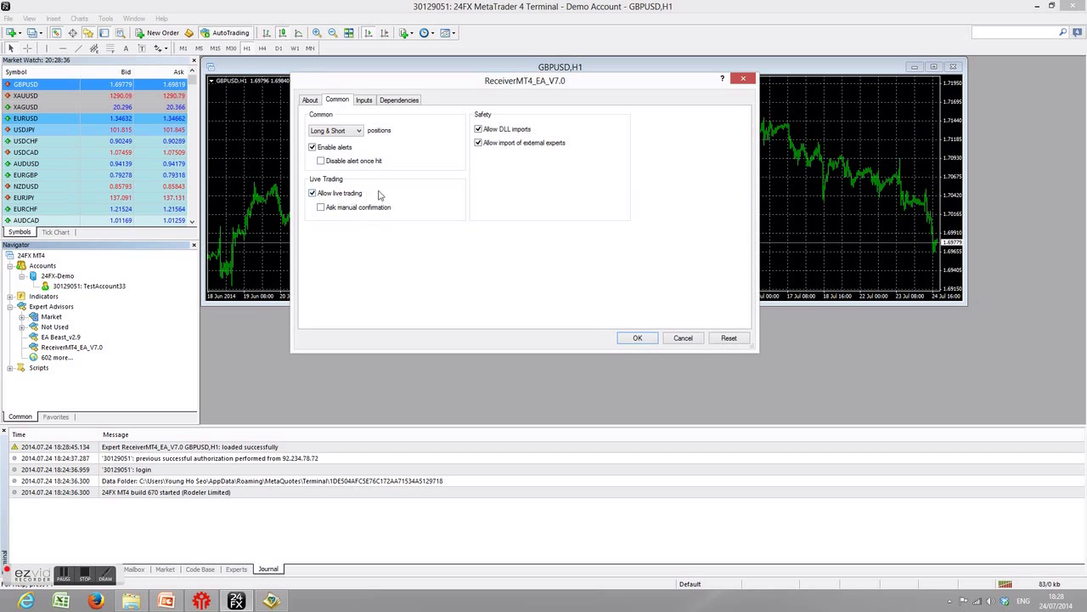
left_click(368, 103)
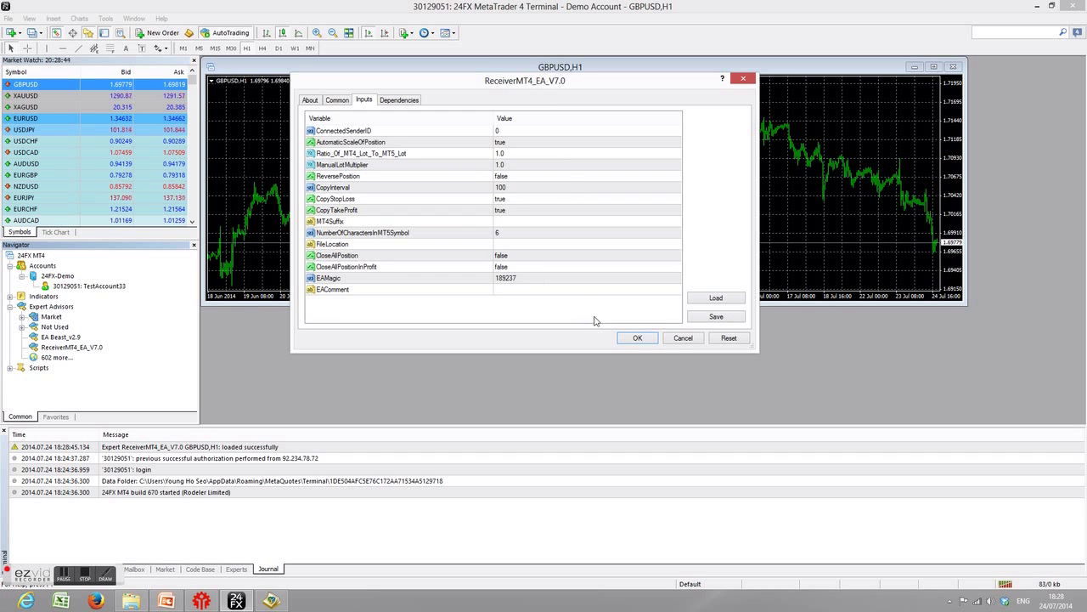
left_click(636, 338)
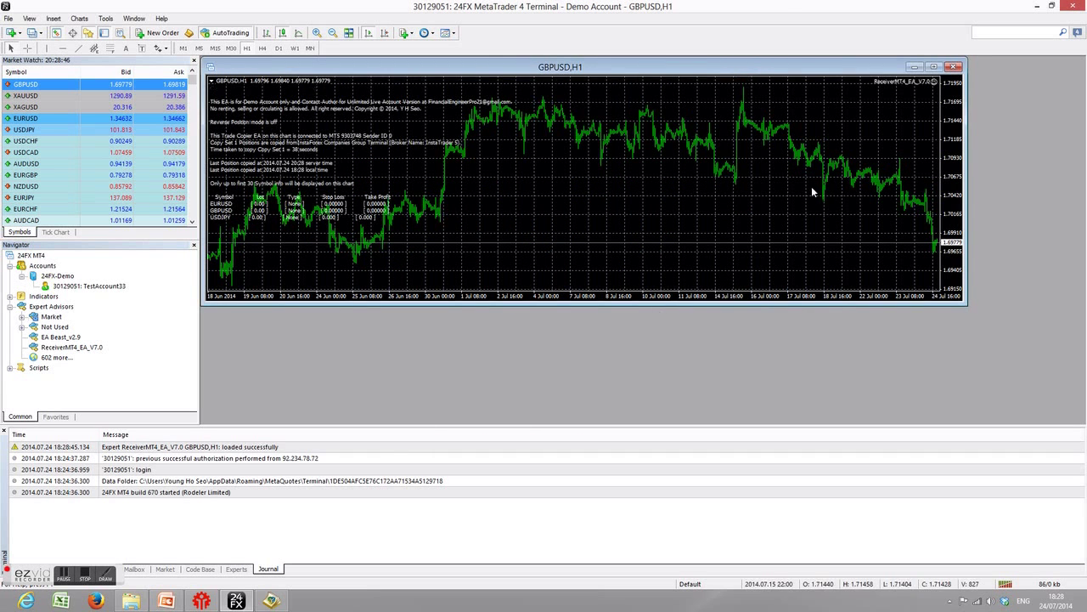
left_click(933, 68)
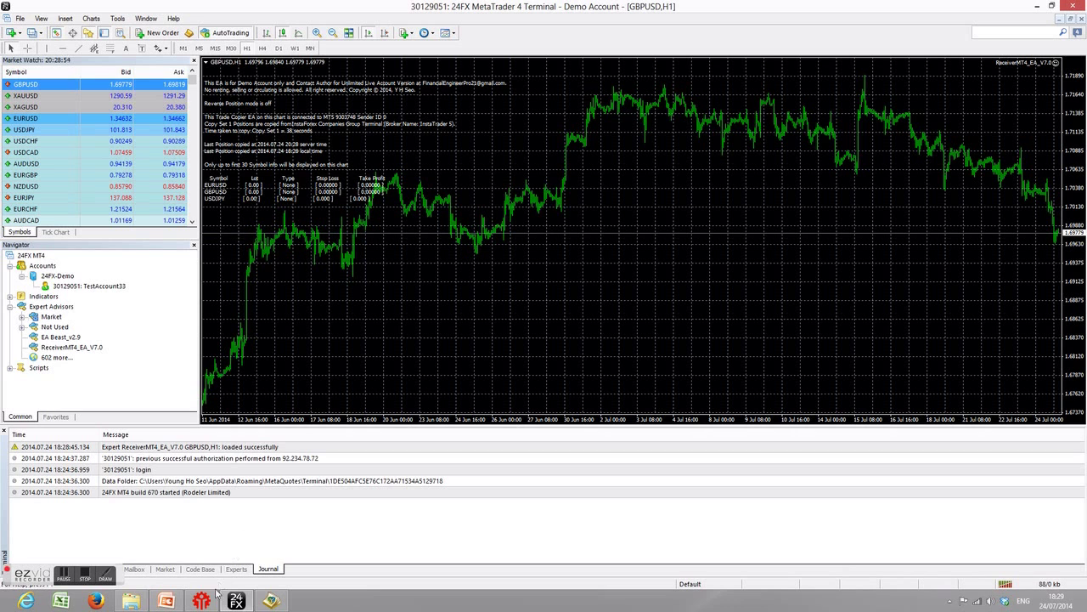
- Switch to the PowerPoint summary slide and read the item about copying MT5 manual trading to the MT4 terminal
left_click(178, 601)
left_click(176, 603)
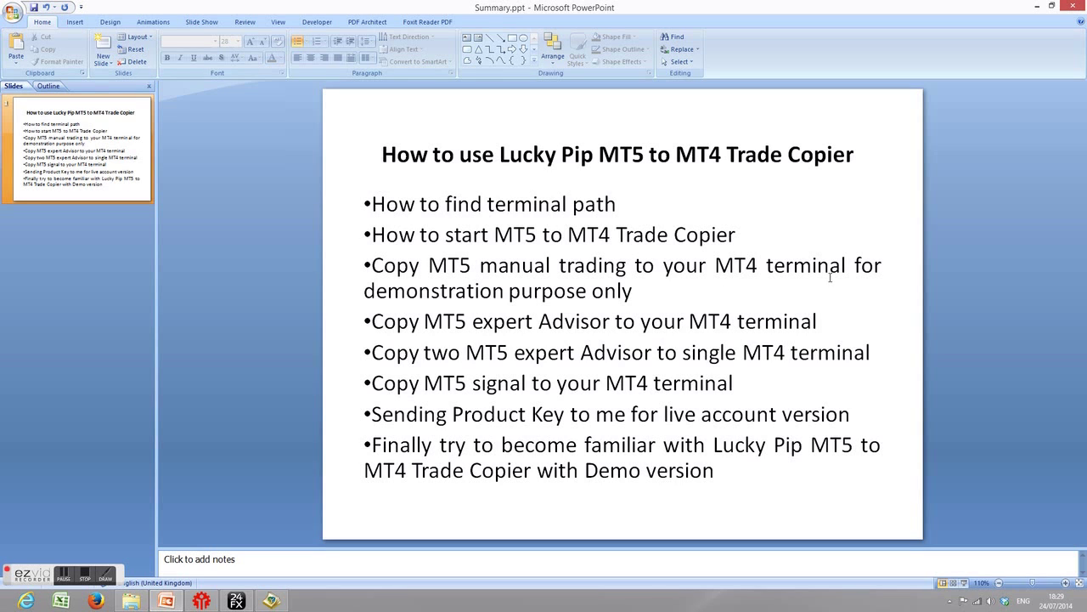
left_click(752, 289)
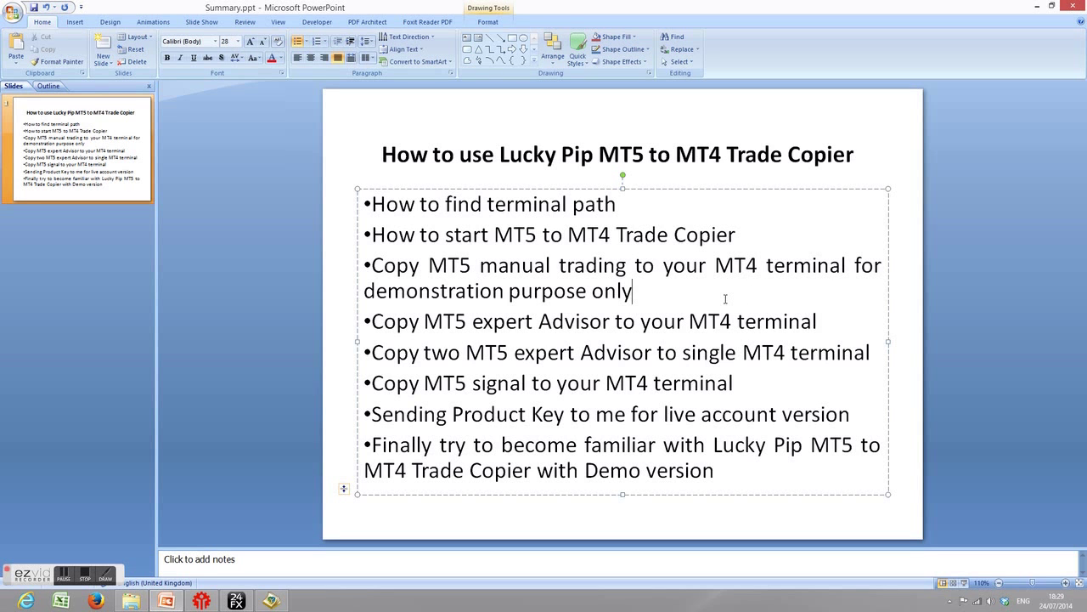
- Switch to the MT5 terminal, show the open trades list, and place a EURUSD sell order with volume 1.00
left_click(201, 601)
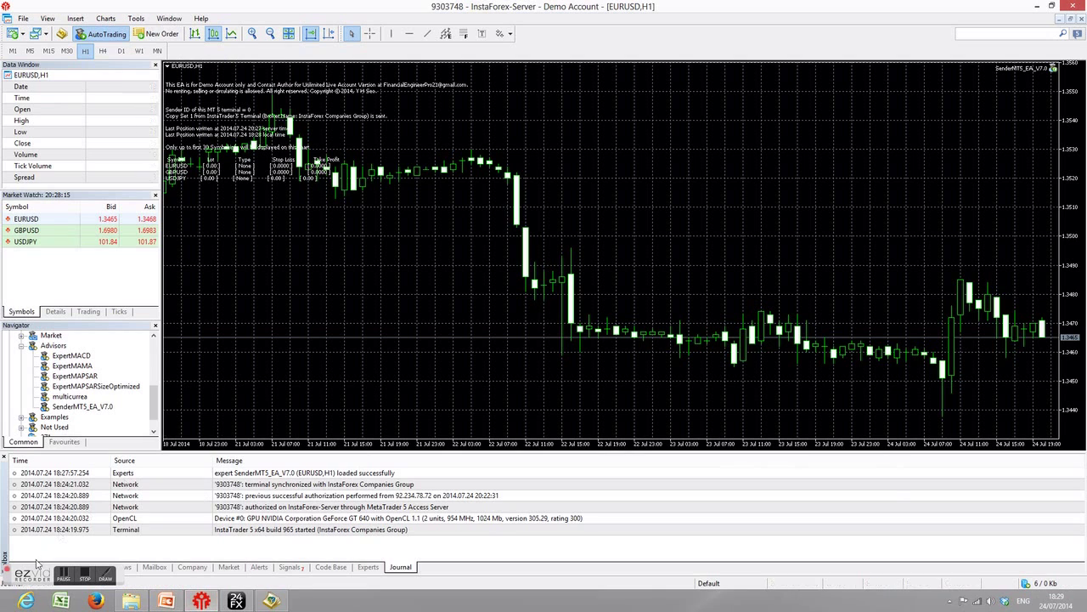
left_click_drag(90, 578, 437, 599)
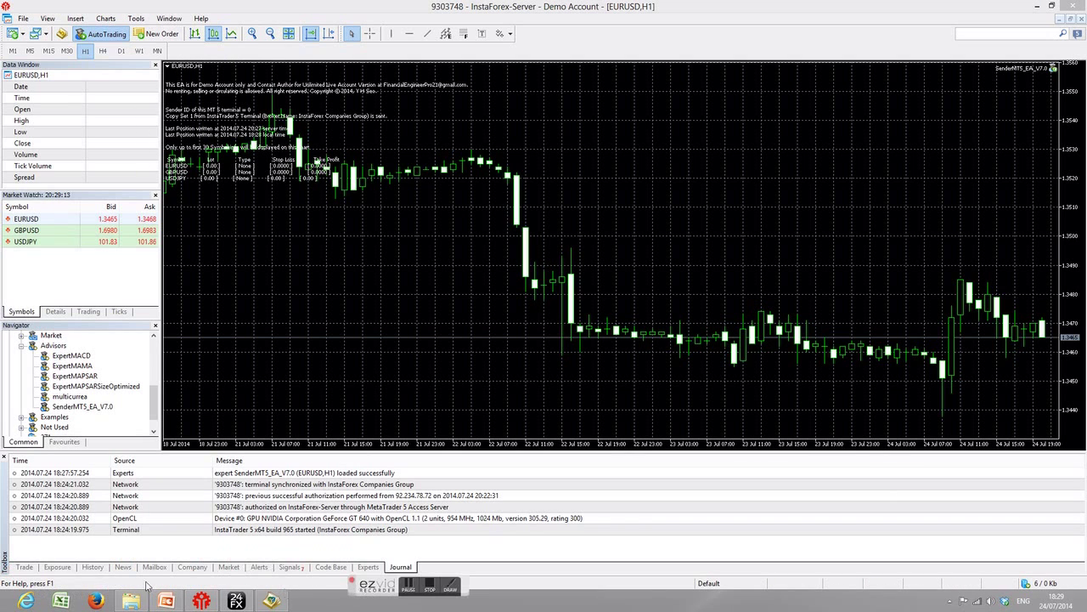
left_click(25, 567)
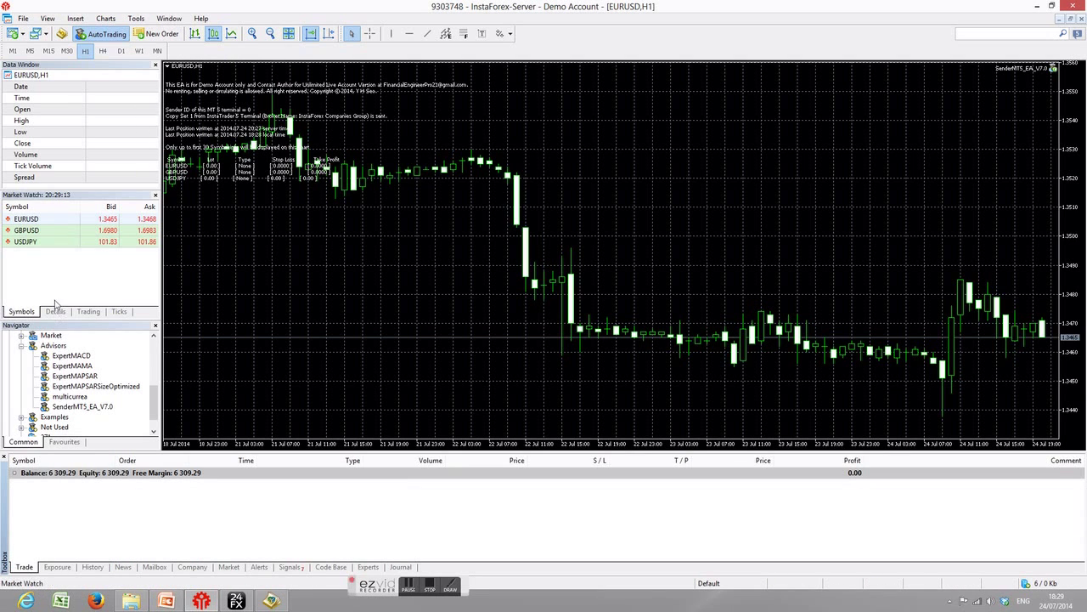
right_click(39, 223)
left_click(56, 229)
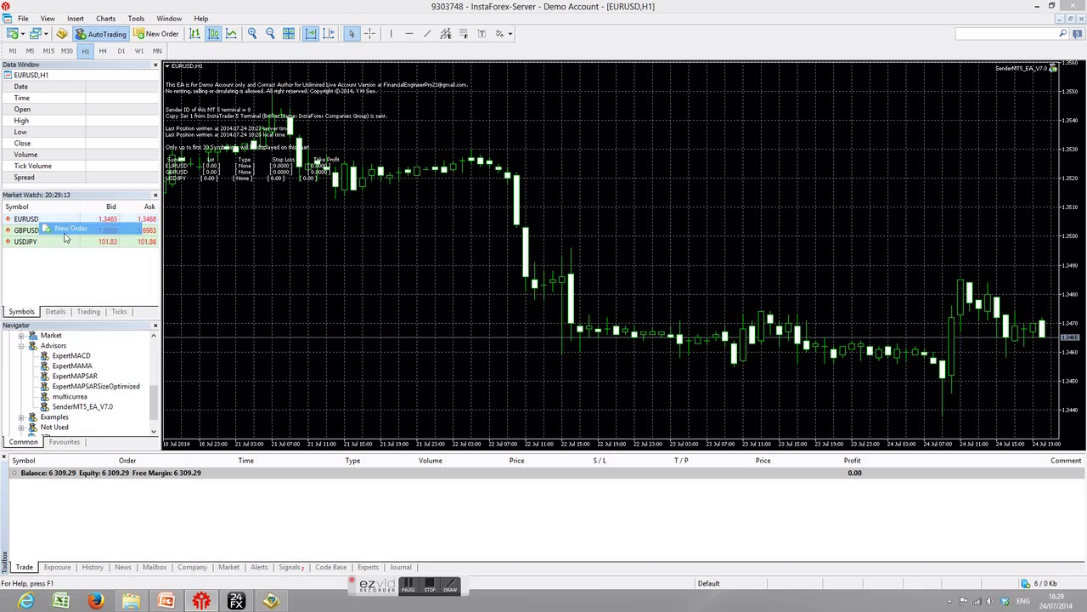
left_click(575, 362)
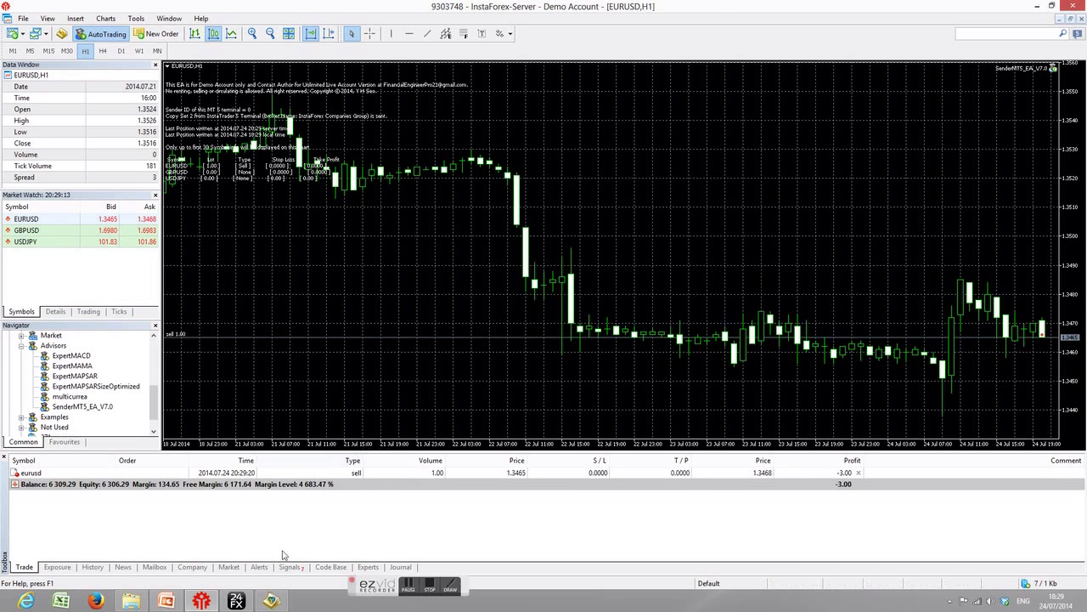
- Switch to the MT4 terminal and check its open trades for the copied EURUSD sell position
left_click(237, 593)
left_click(19, 570)
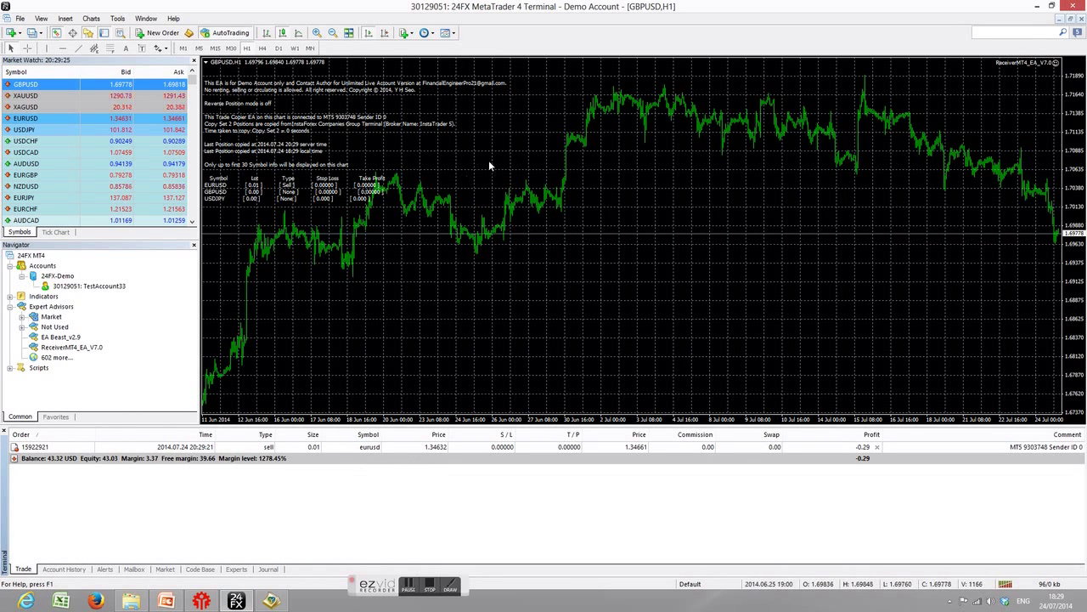
- Place a GBPUSD buy order with volume 1.00 in the MT5 terminal and check the MT4 terminal for the copied trade
left_click(202, 600)
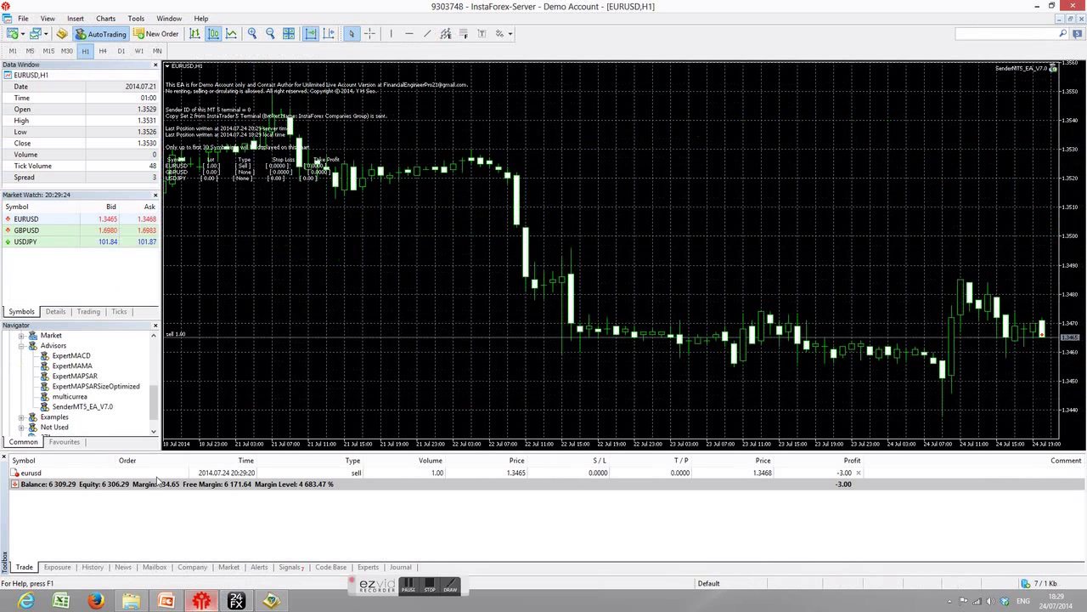
right_click(39, 231)
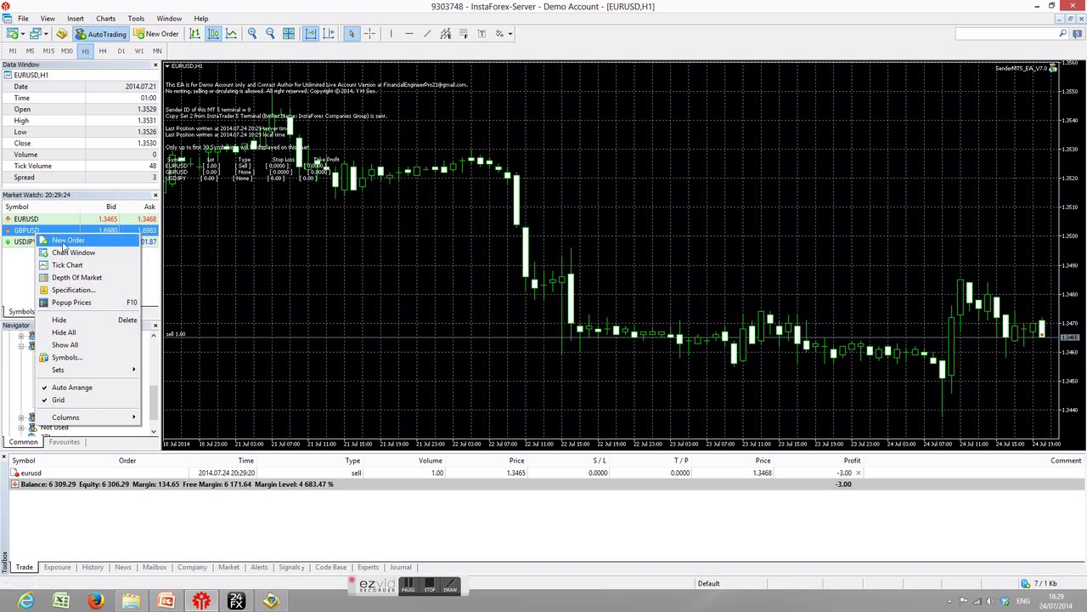
left_click(61, 241)
left_click(702, 366)
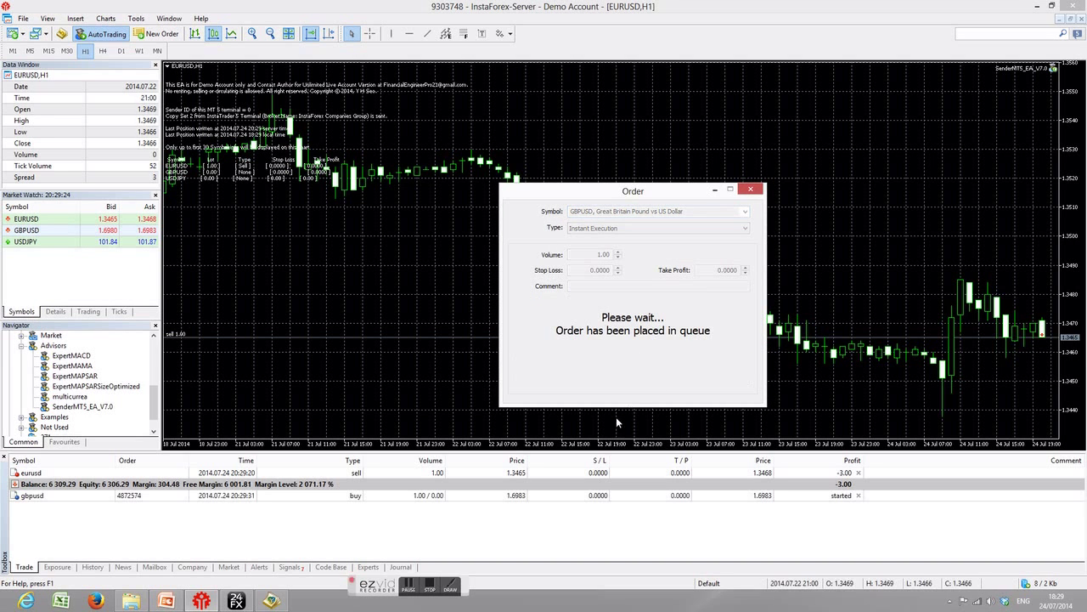
left_click(238, 600)
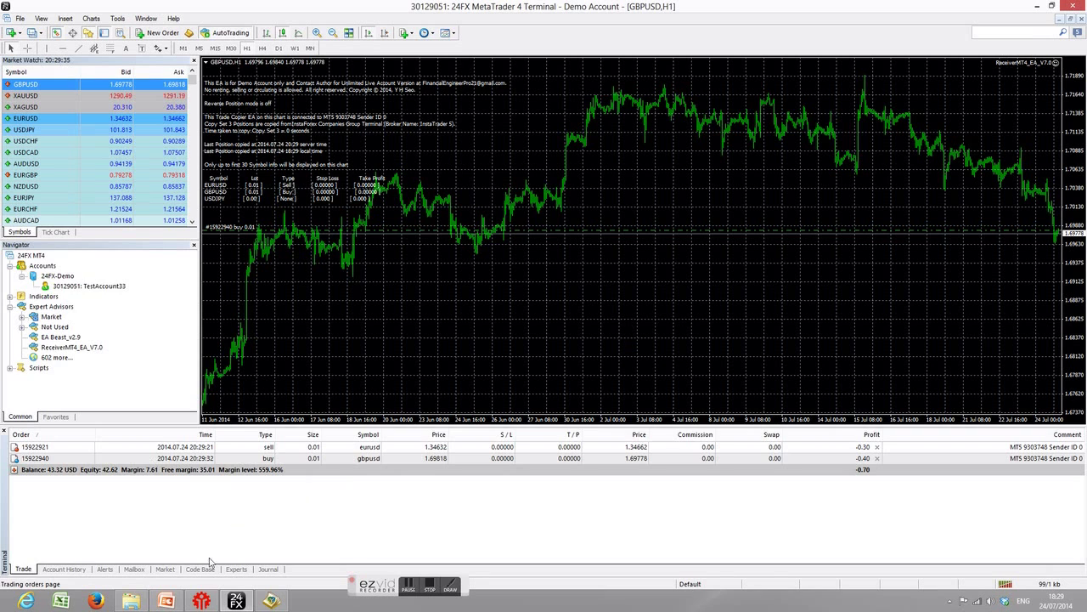
- Place a USDJPY sell order with volume 1.00 in the MT5 terminal and check the MT4 terminal for the copied trade
left_click(202, 601)
right_click(27, 242)
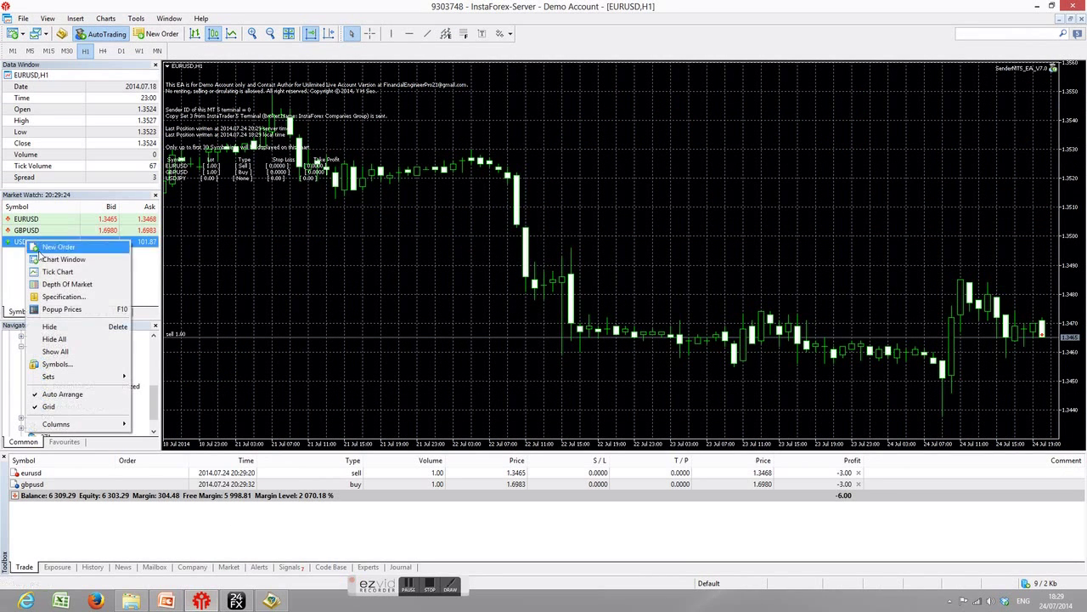
left_click(53, 247)
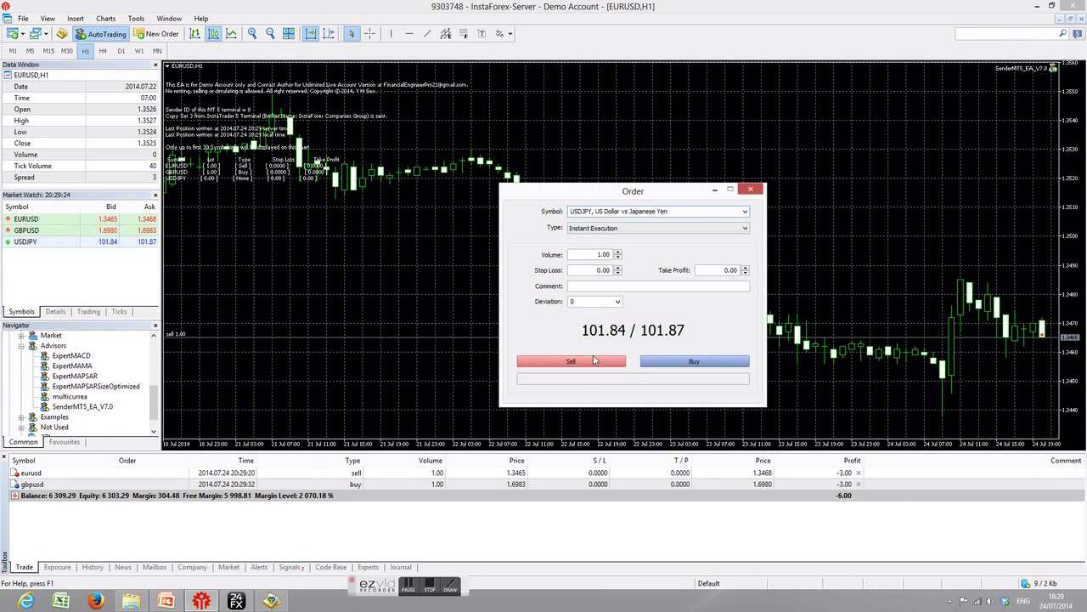
left_click(571, 361)
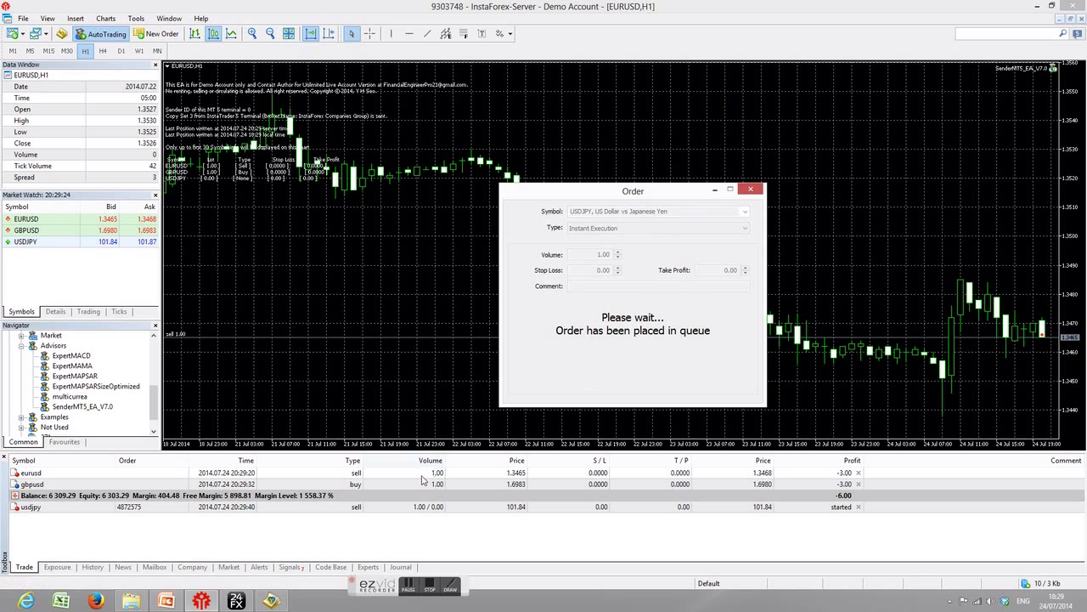
key("alt+Tab")
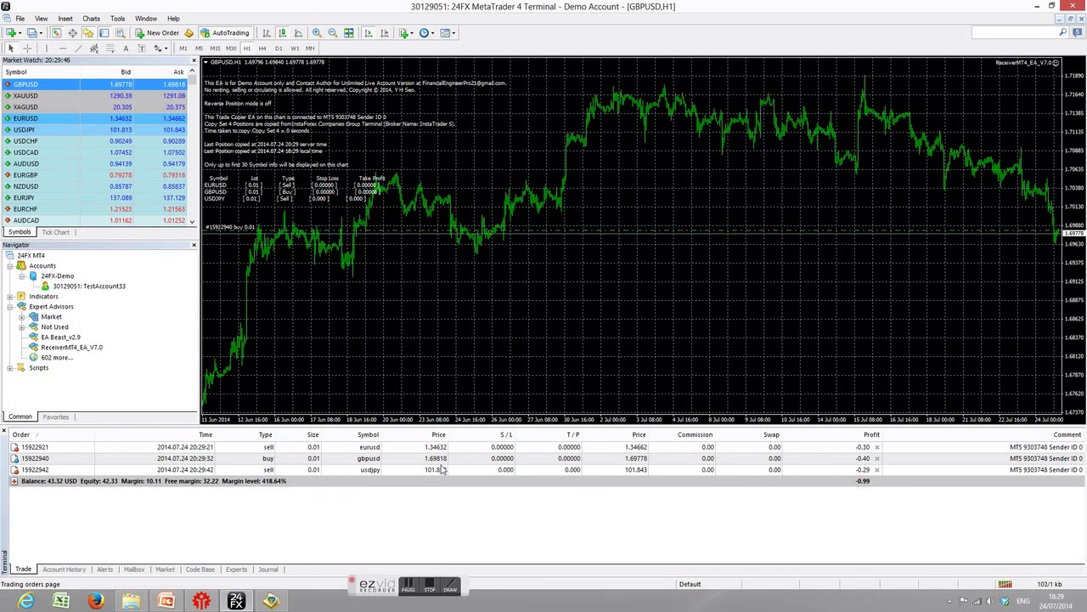
- Modify the EURUSD sell position in MT5 with stop loss and take profit at 500 points each, and check the copied levels in MT4
key("alt+Tab")
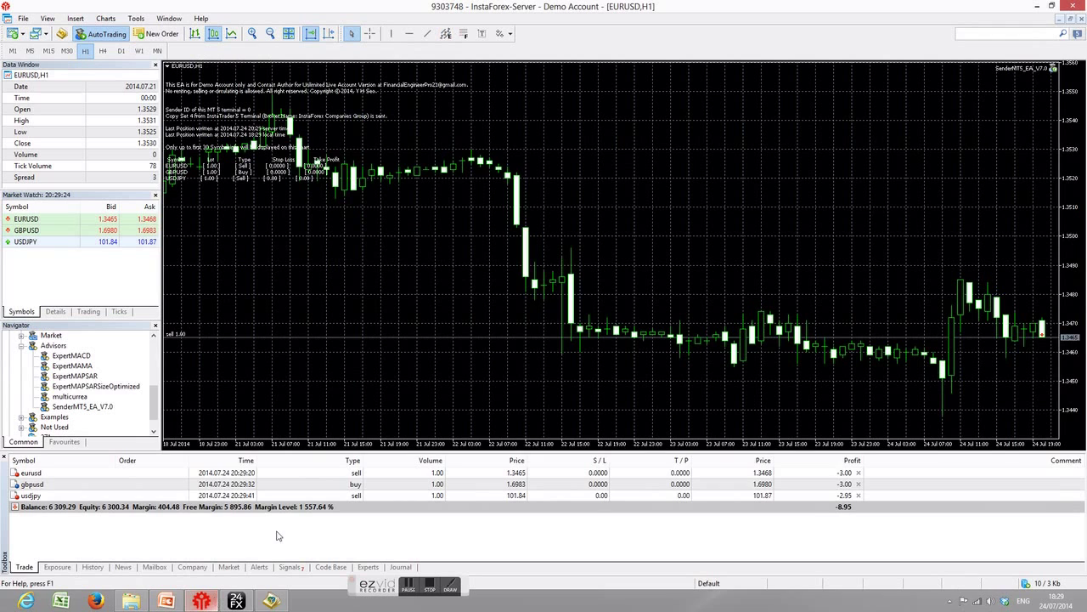
right_click(469, 473)
left_click(505, 350)
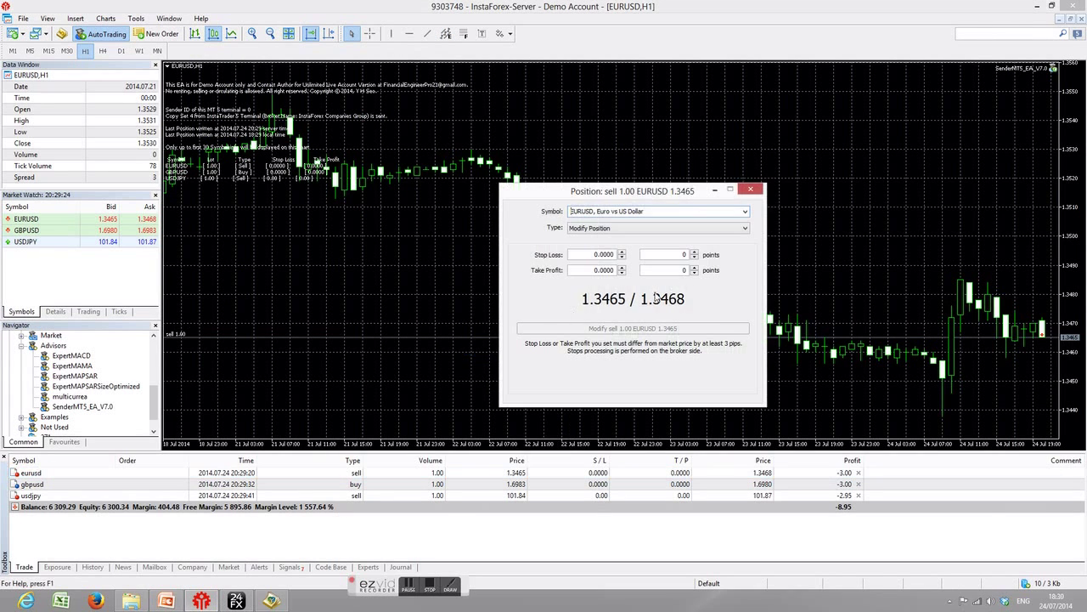
left_click(683, 257)
type("500")
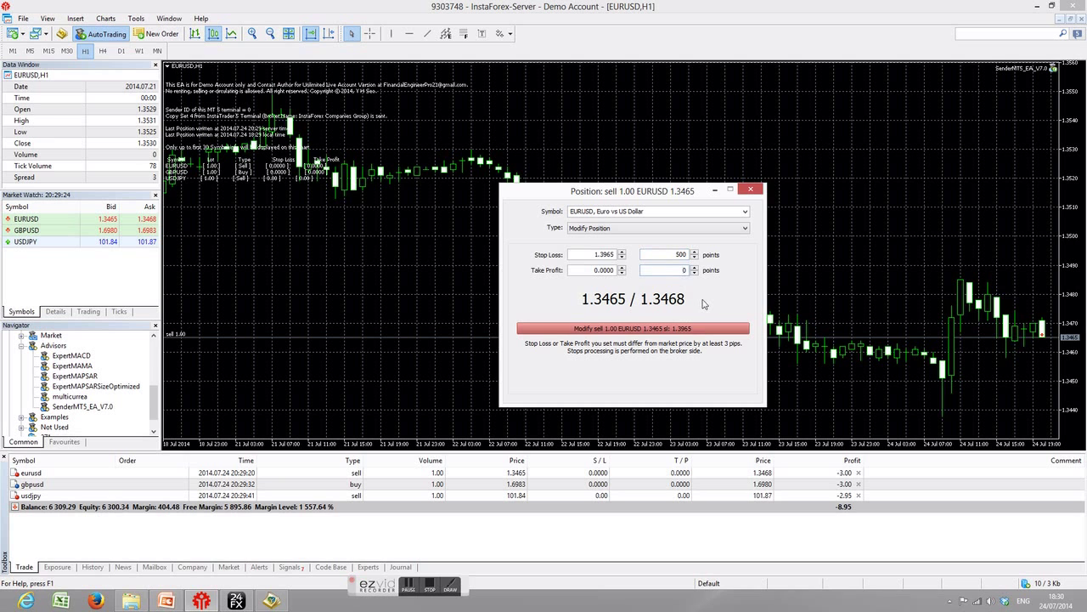
left_click(683, 328)
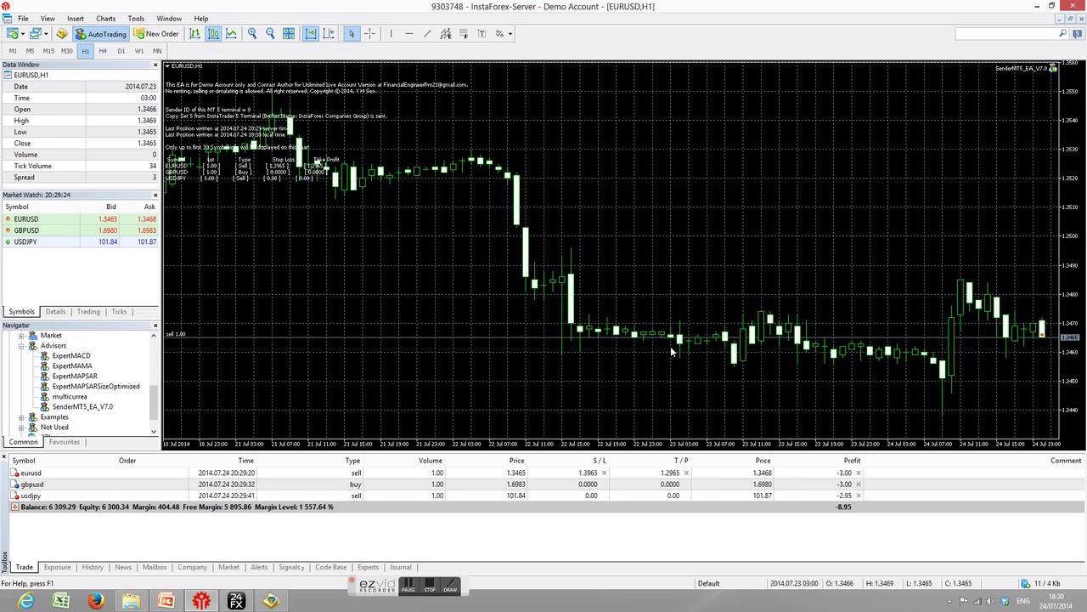
left_click(236, 601)
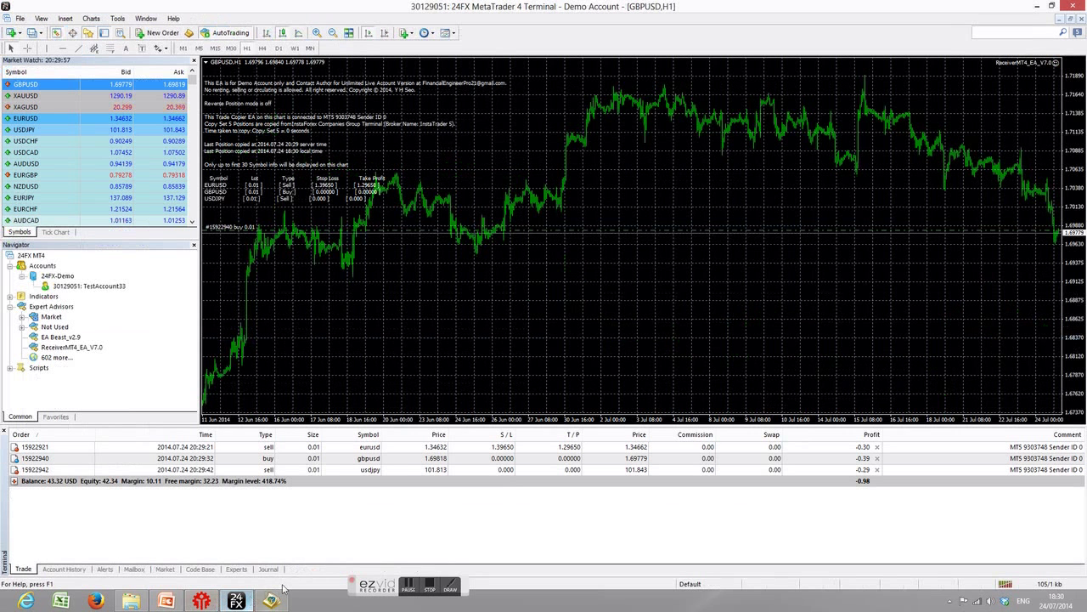
- Modify the GBPUSD buy position in MT5 with stop loss and take profit at 500 points each, and check the copied levels in MT4
left_click(201, 600)
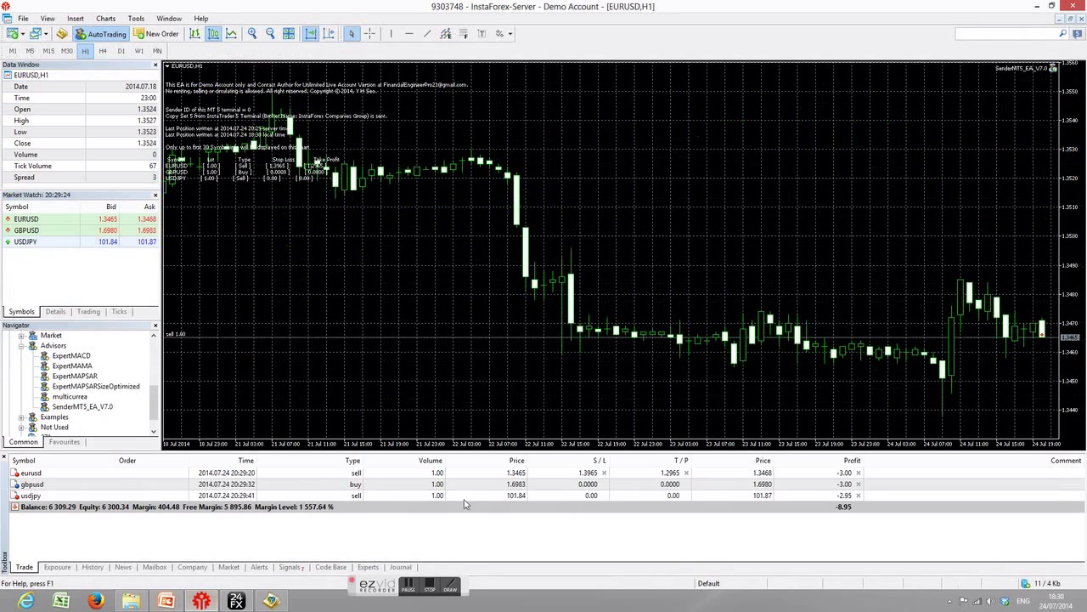
right_click(491, 486)
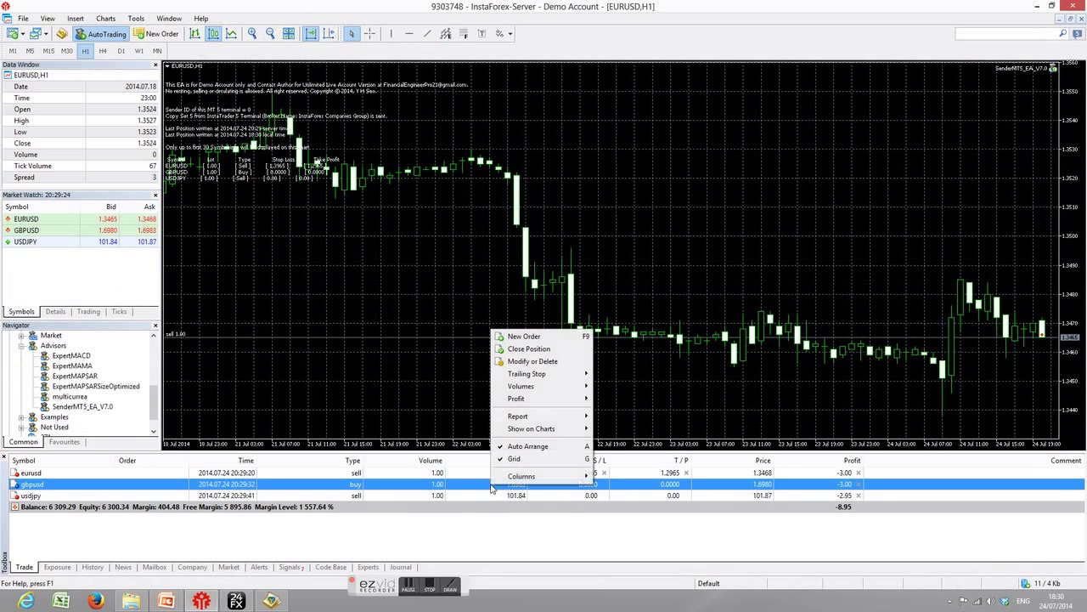
left_click(532, 362)
left_click(678, 254)
type("5")
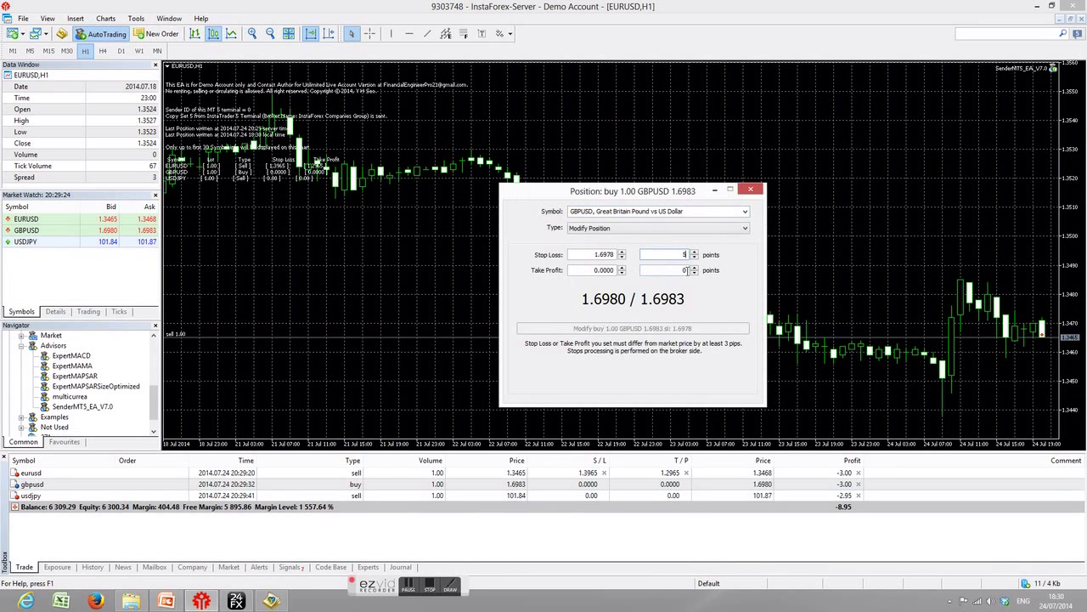
type("0")
type("500")
left_click(669, 330)
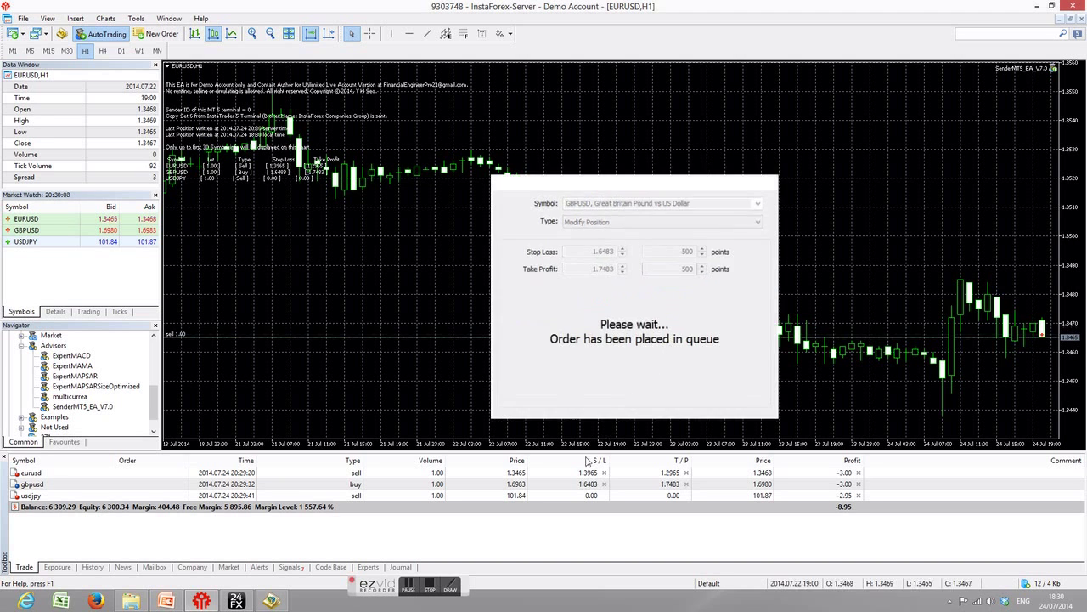
key("alt+Tab")
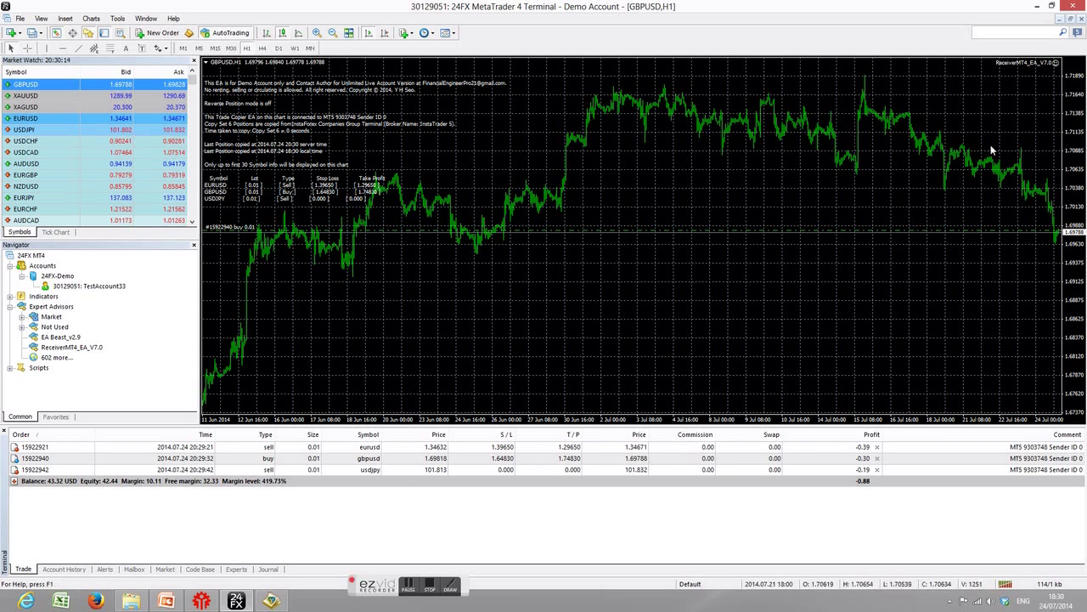
- Set CopyStopLoss and CopyTakeProfit to false in the ReceiverMT4_EA_V7.0 inputs and apply the change
right_click(1057, 67)
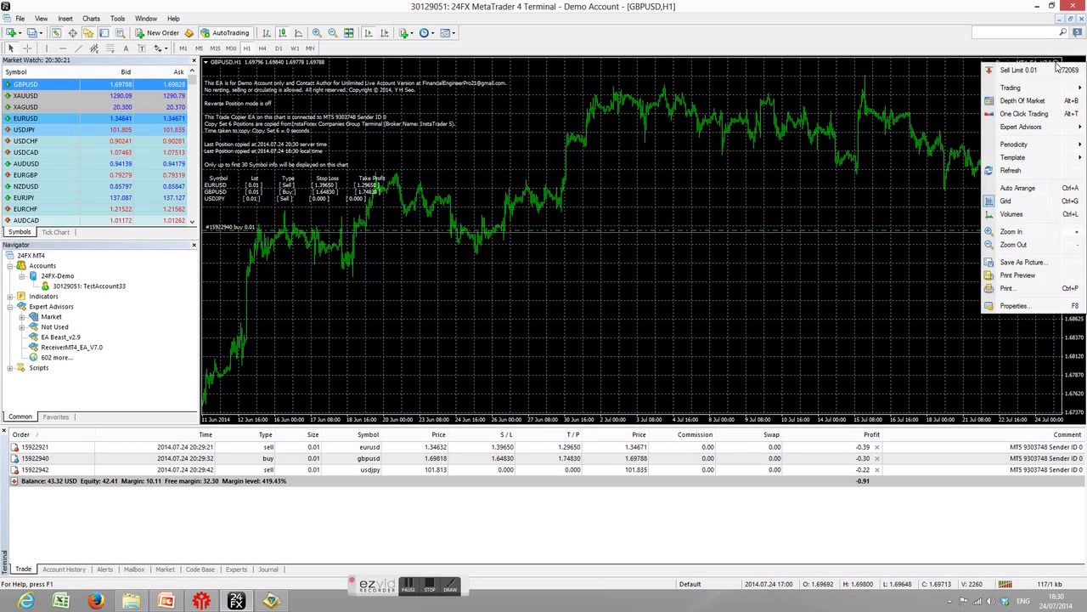
mouse_move(1045, 133)
left_click(932, 126)
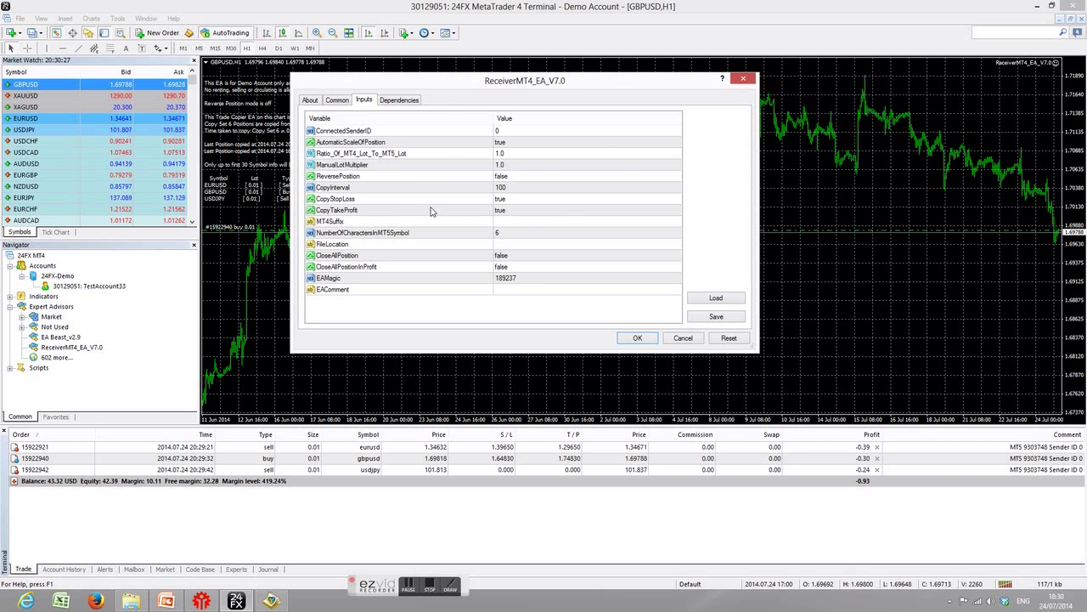
left_click(416, 200)
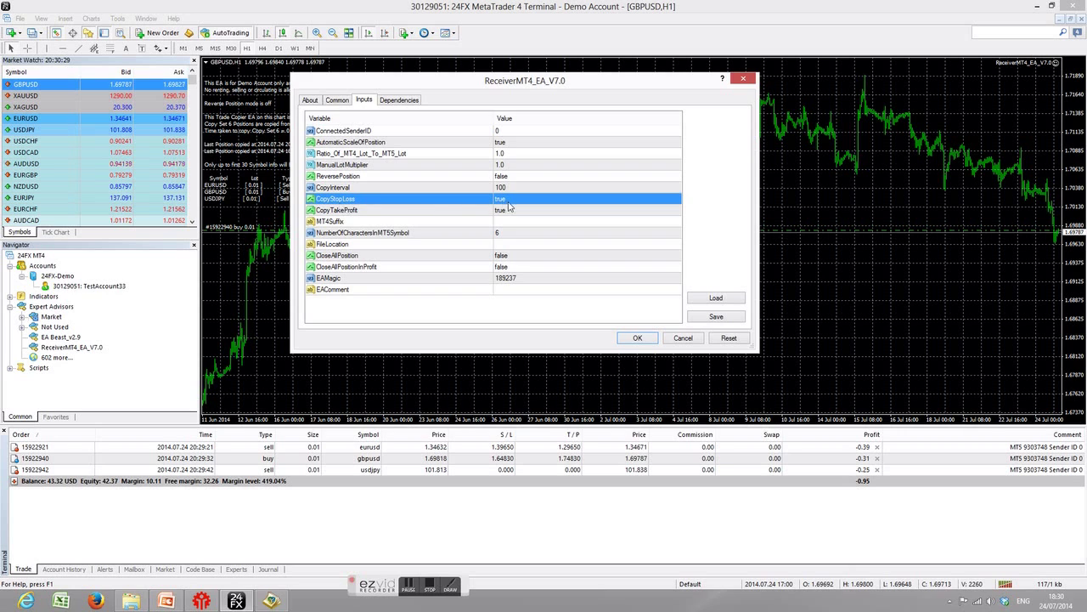
left_click(446, 210)
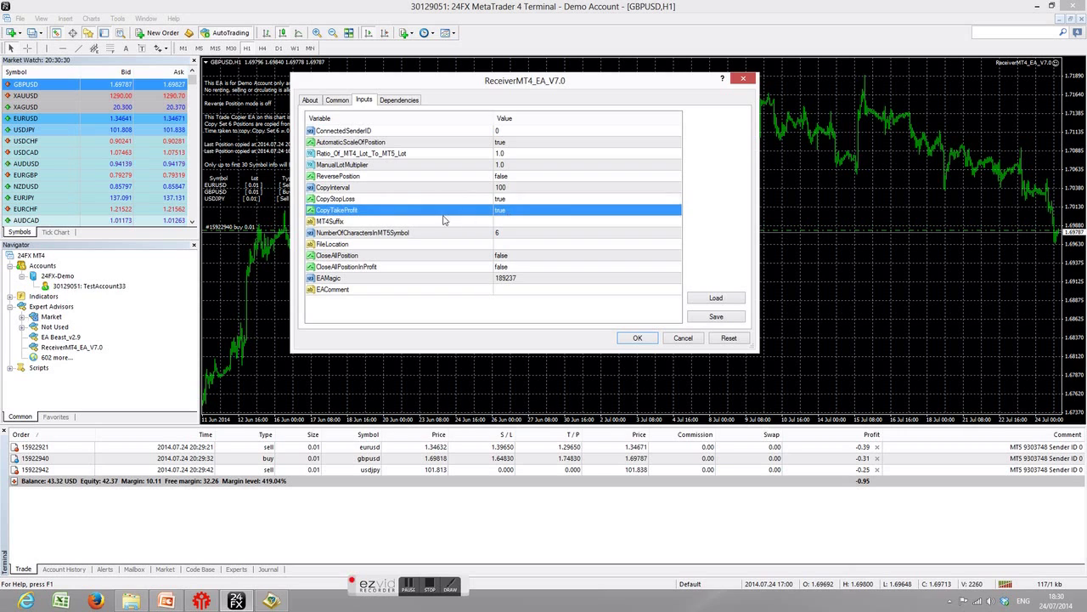
left_click(534, 199)
left_click(534, 199)
left_click(528, 215)
left_click(528, 215)
left_click(528, 215)
left_click(528, 230)
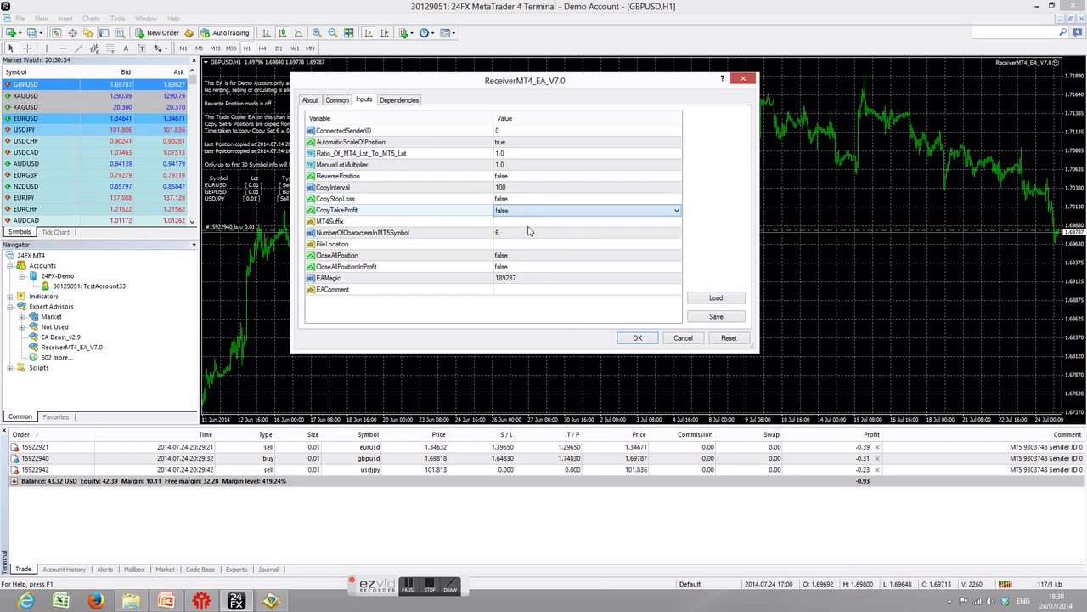
left_click(637, 338)
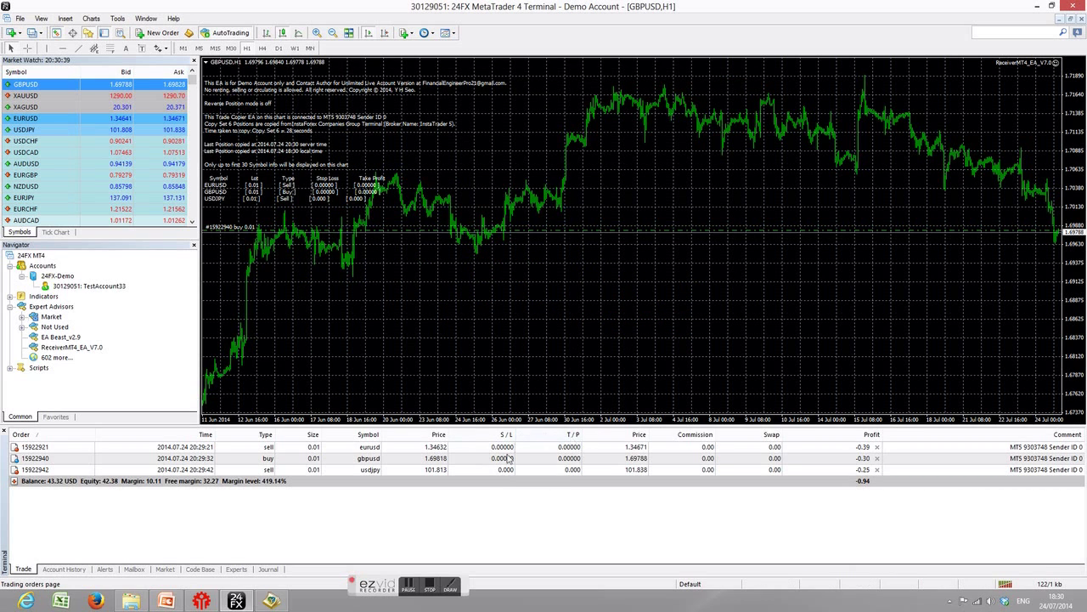
- Set CopyStopLoss and CopyTakeProfit back to true in the ReceiverMT4_EA_V7.0 inputs
right_click(1056, 66)
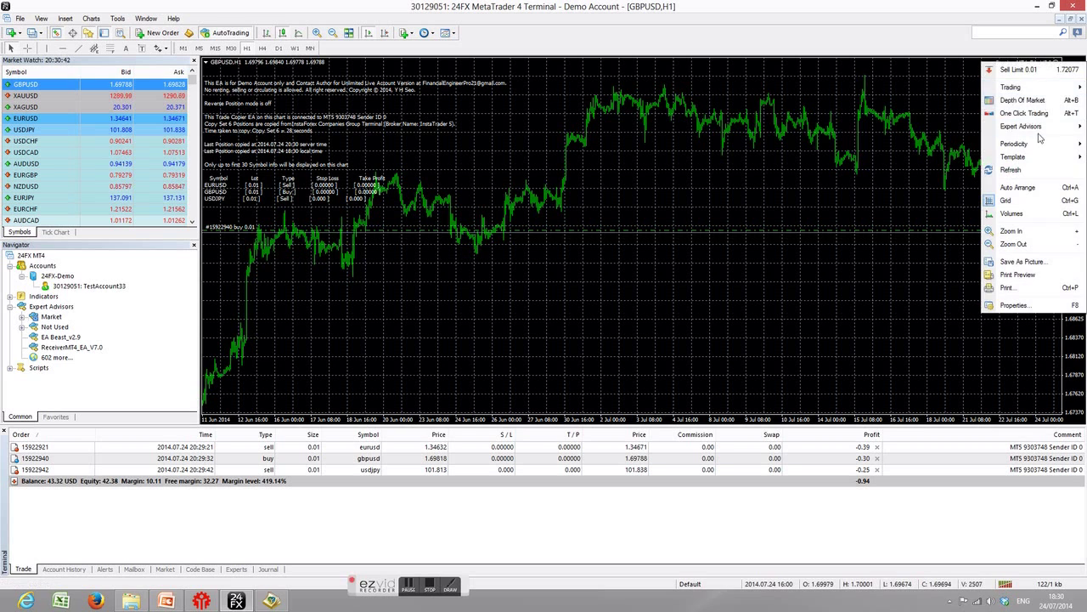
mouse_move(1024, 133)
left_click(935, 124)
double_click(553, 204)
left_click(549, 217)
double_click(549, 211)
left_click(542, 228)
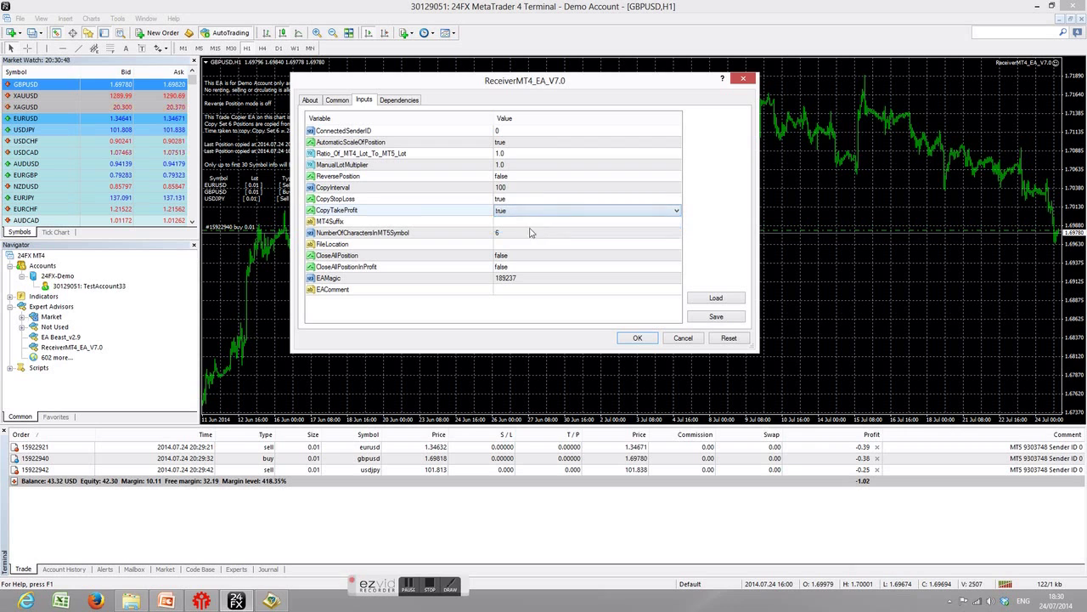
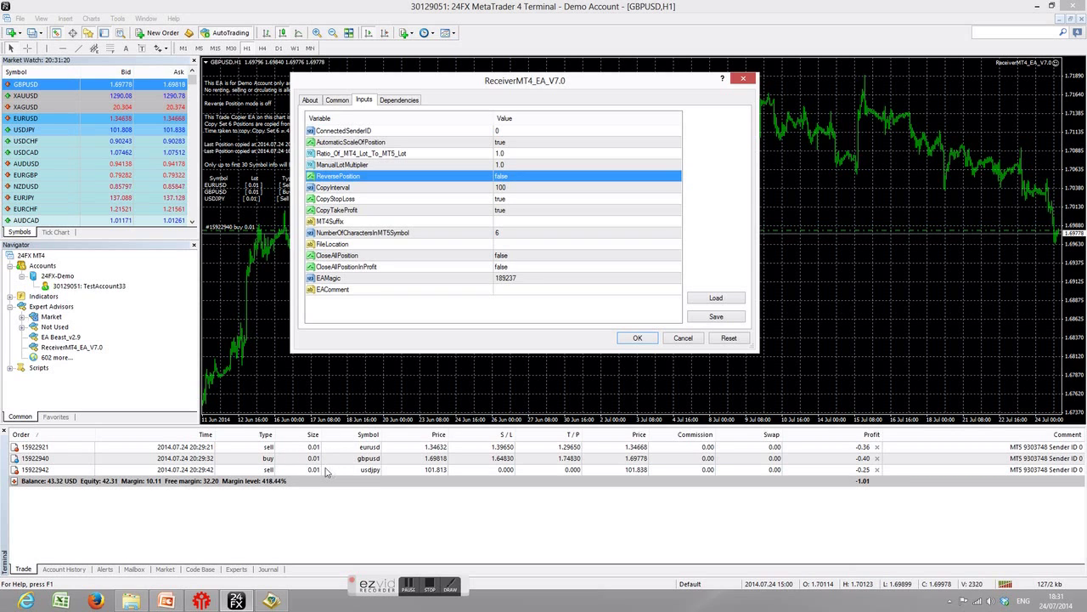
- Set ReversePosition to true in the ReceiverMT4_EA_V7.0 inputs and apply the change
left_click(534, 177)
left_click(534, 179)
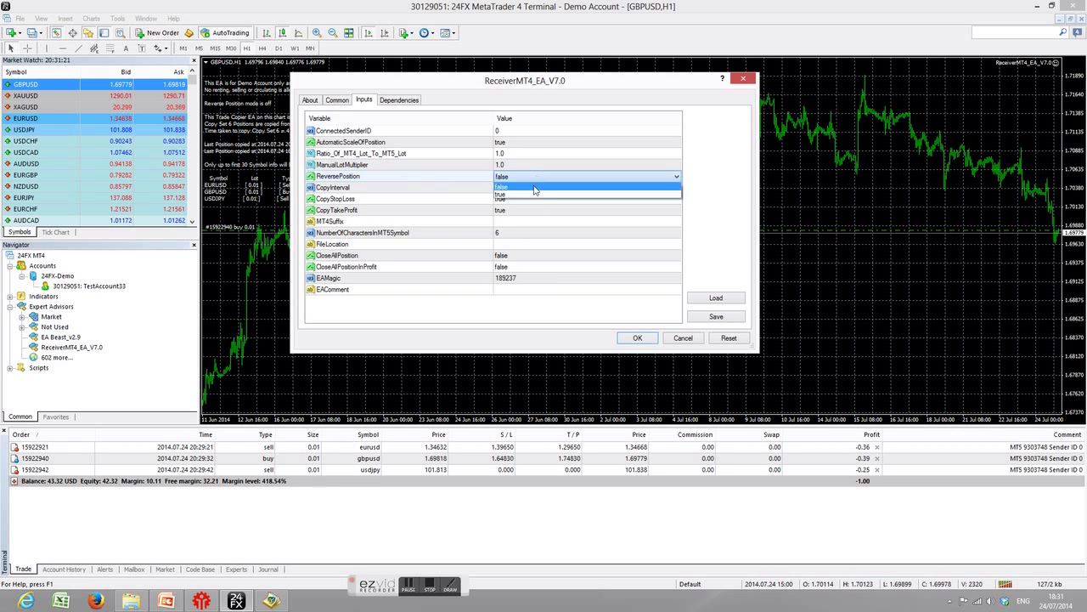
left_click(533, 195)
left_click(637, 338)
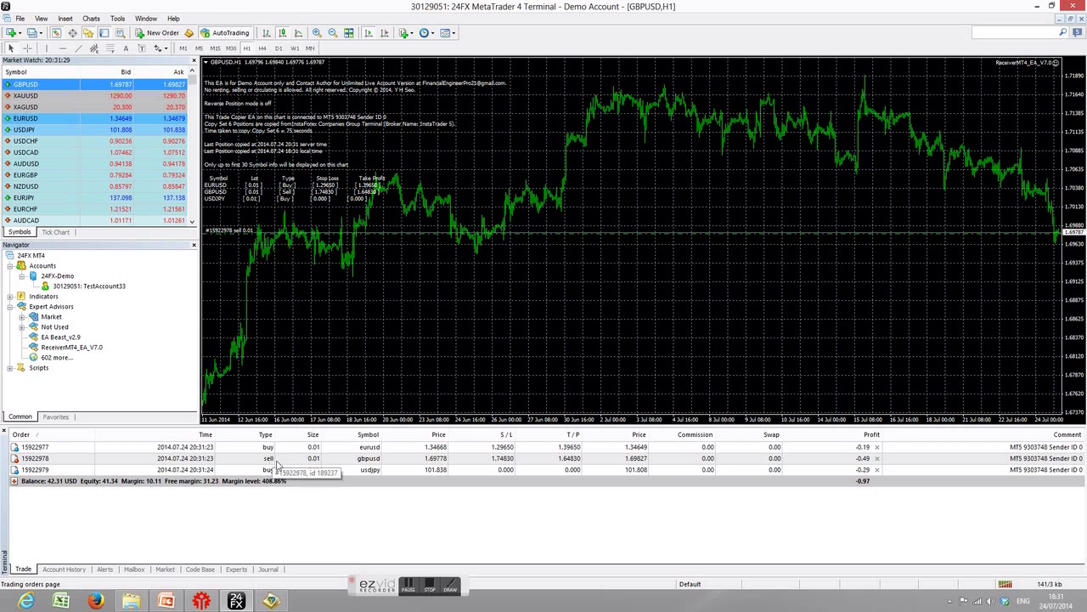
- Set ReversePosition back to false in the ReceiverMT4_EA_V7.0 inputs and apply the change
right_click(1064, 61)
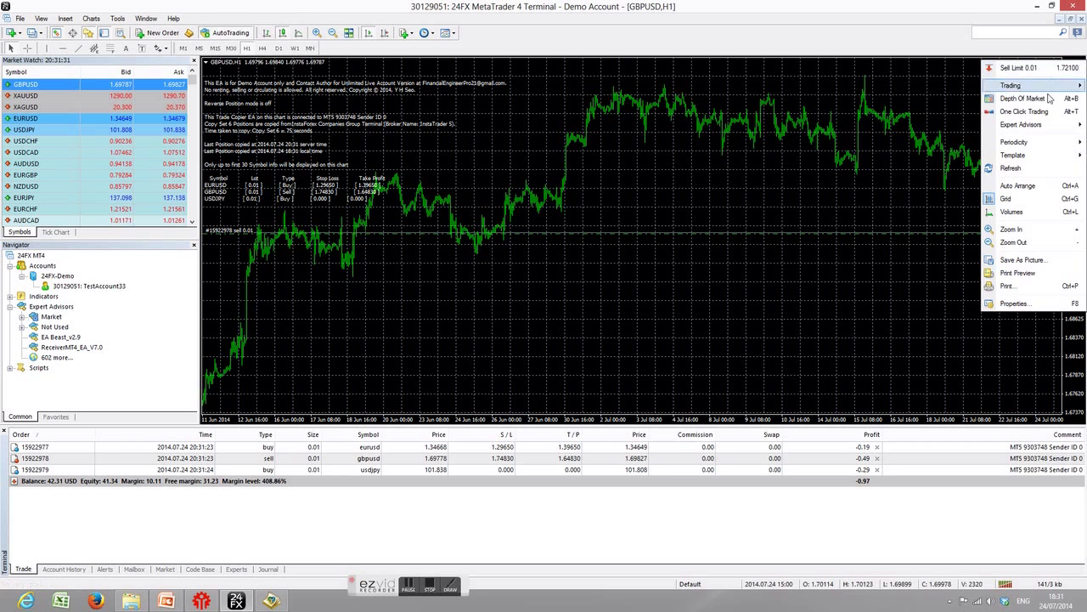
mouse_move(1020, 124)
left_click(926, 123)
left_click(544, 177)
left_click(546, 177)
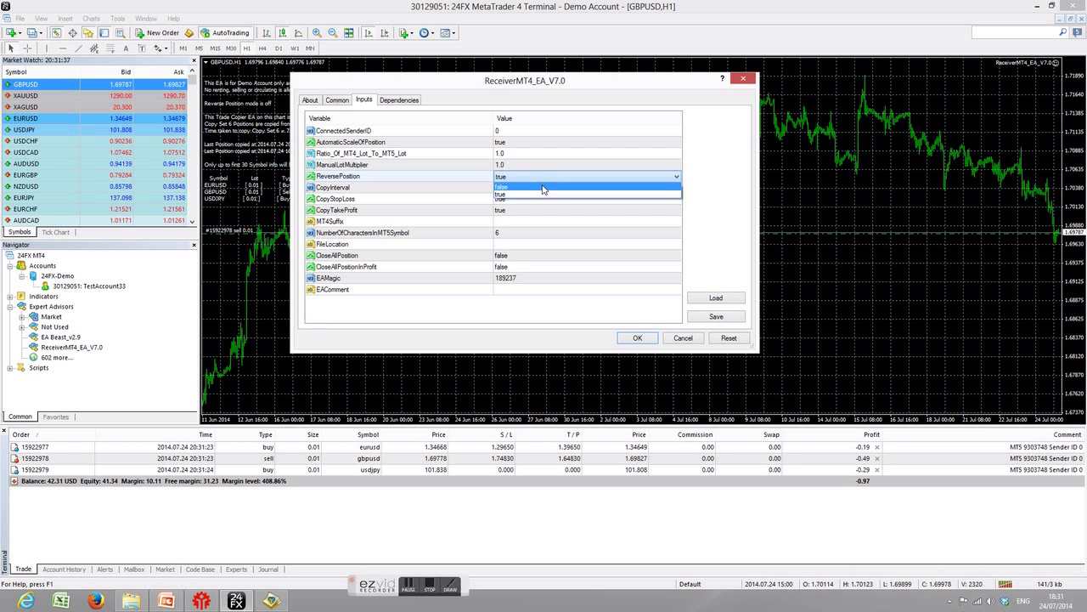
left_click(544, 187)
left_click(625, 336)
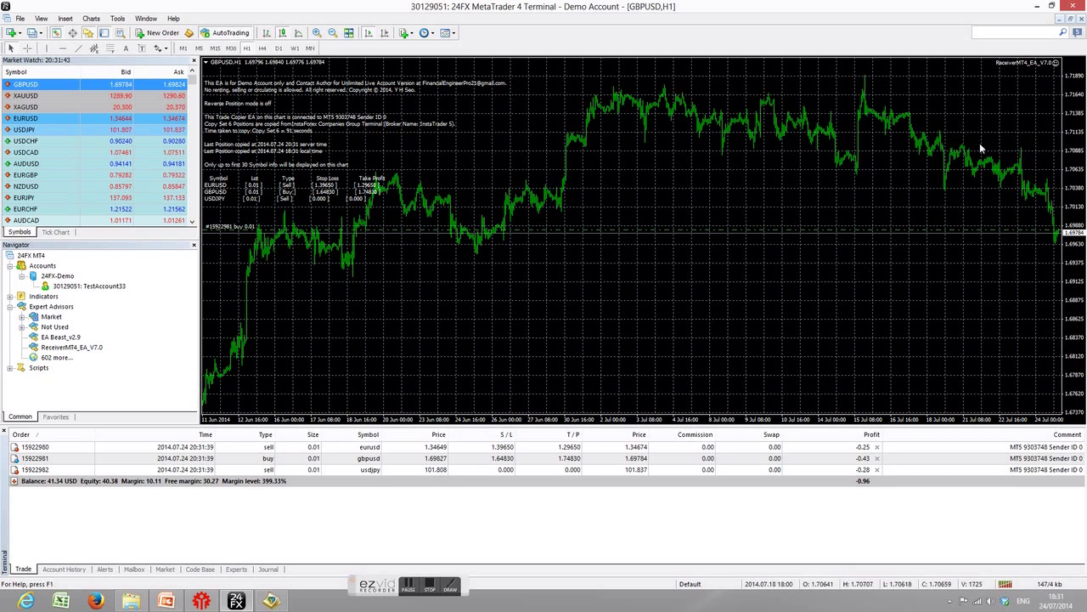
- Set CloseAllPosition to true in the ReceiverMT4_EA_V7.0 inputs and apply it to close all copied positions
right_click(1052, 73)
mouse_move(1050, 129)
left_click(932, 128)
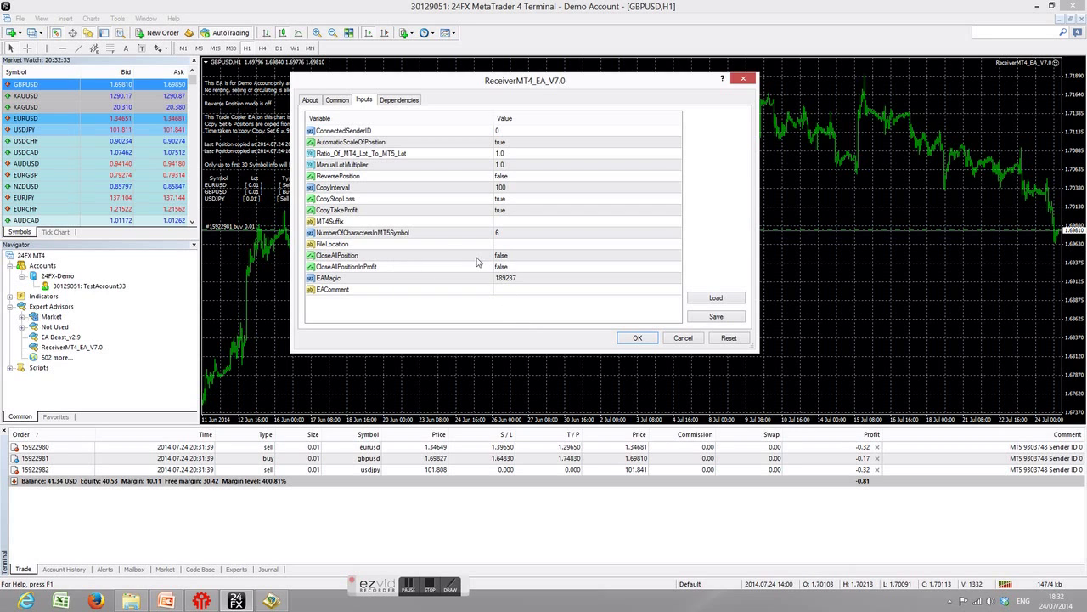
left_click(390, 257)
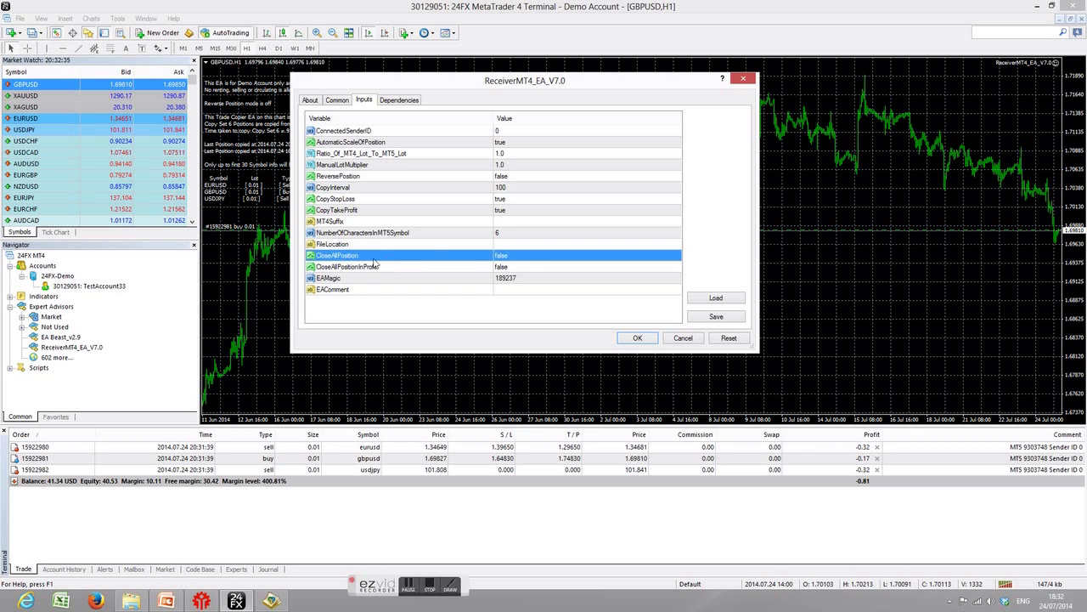
left_click(403, 270)
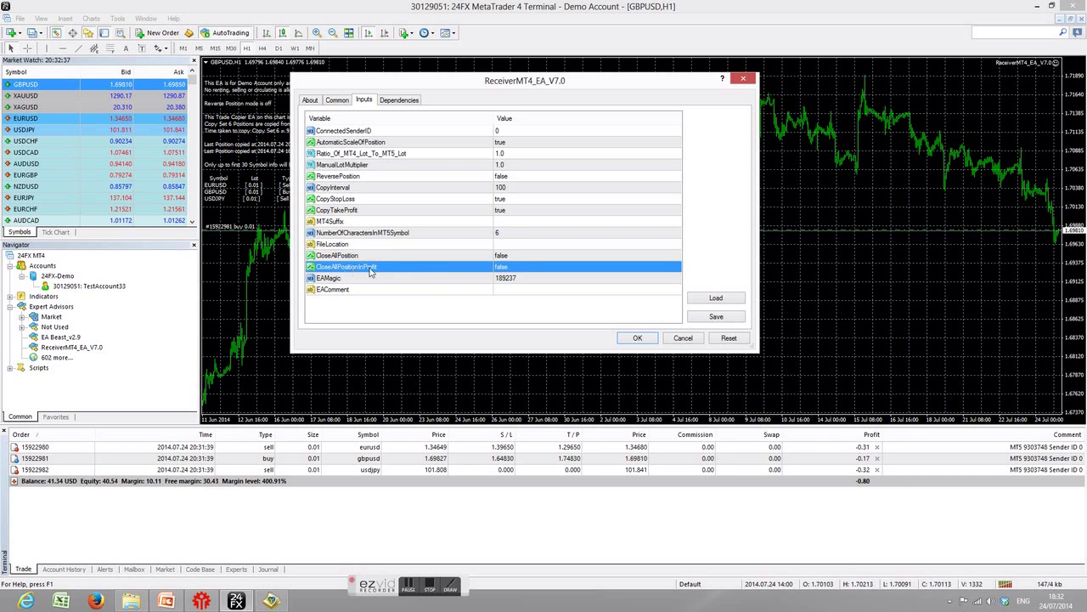
left_click(429, 260)
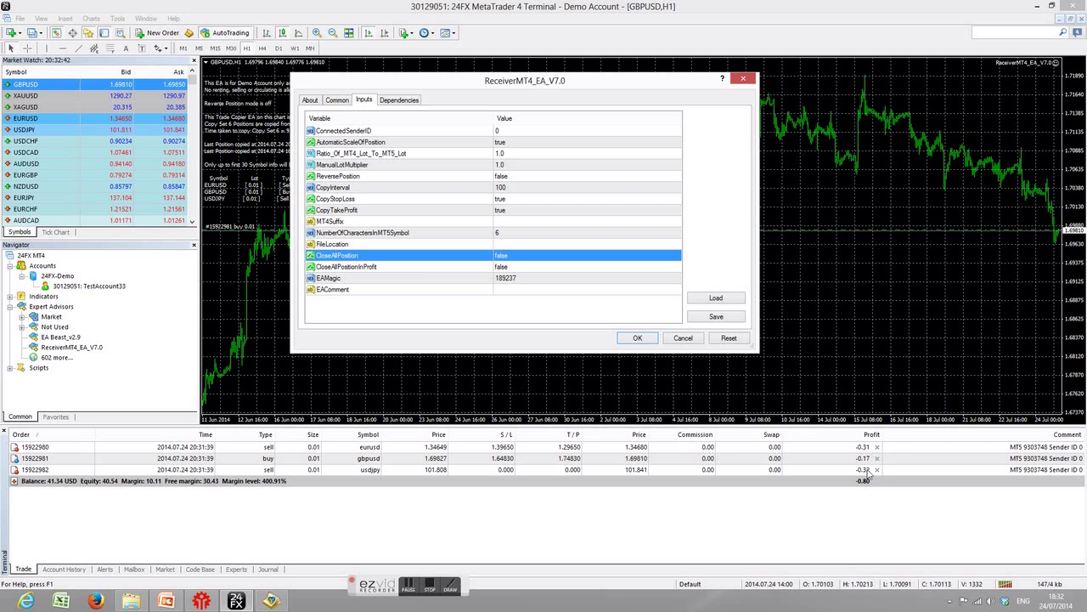
left_click(524, 258)
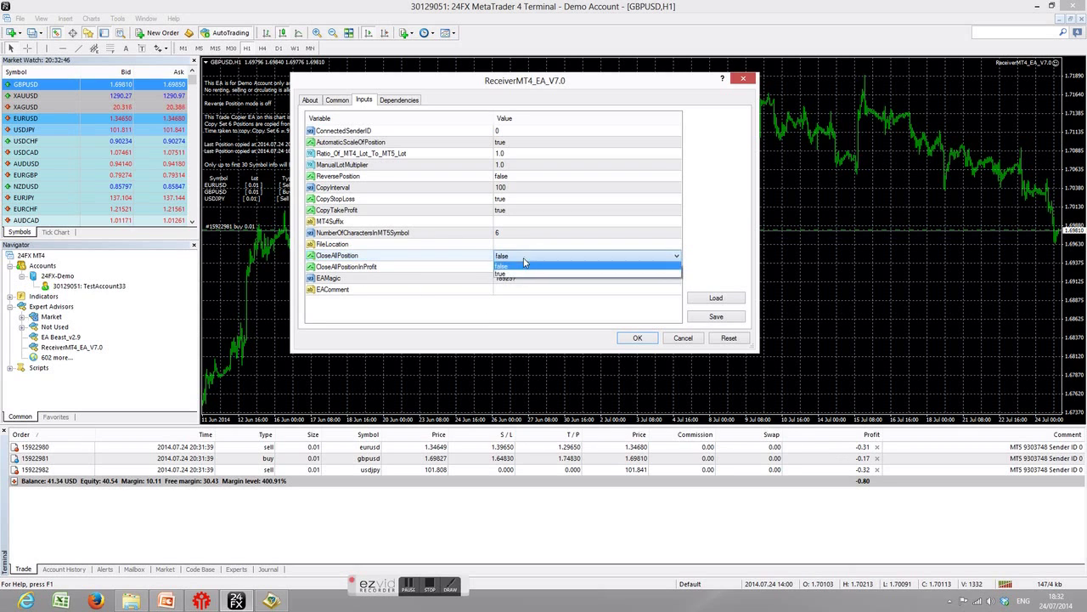
left_click(525, 274)
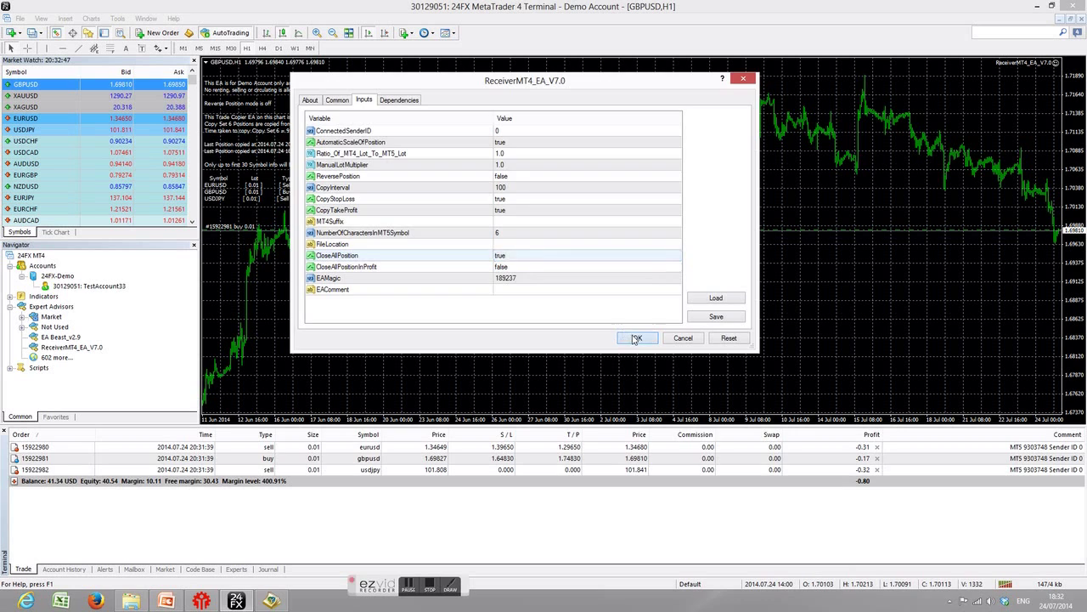
left_click(637, 337)
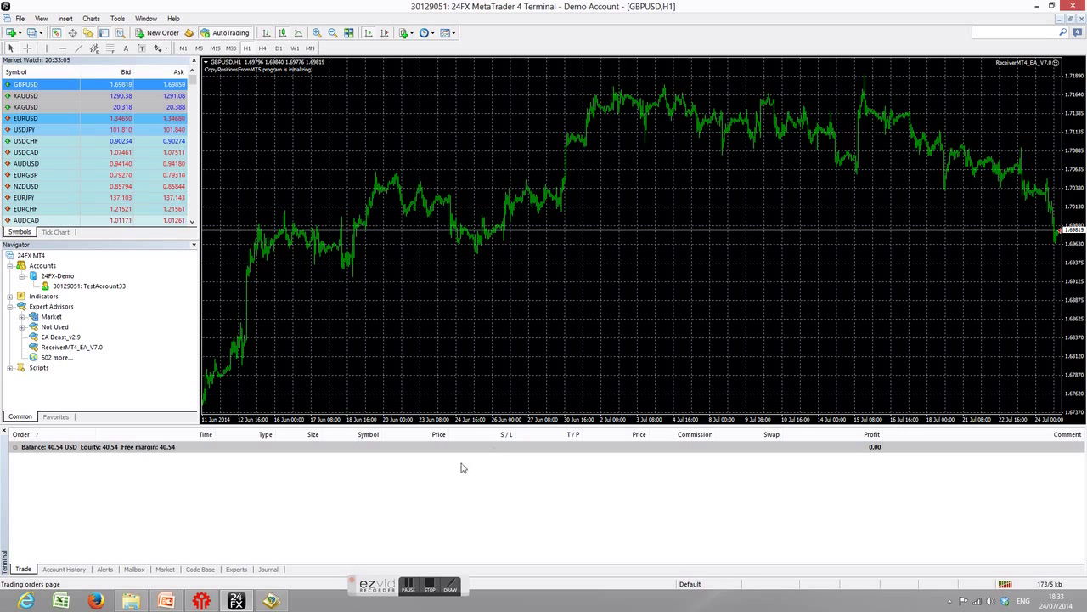
- Check the open positions in the MT5 terminal and review the CloseAllPosition and CloseAllPositionInProfit inputs of ReceiverMT4_EA_V7.0 in MT4
left_click(201, 601)
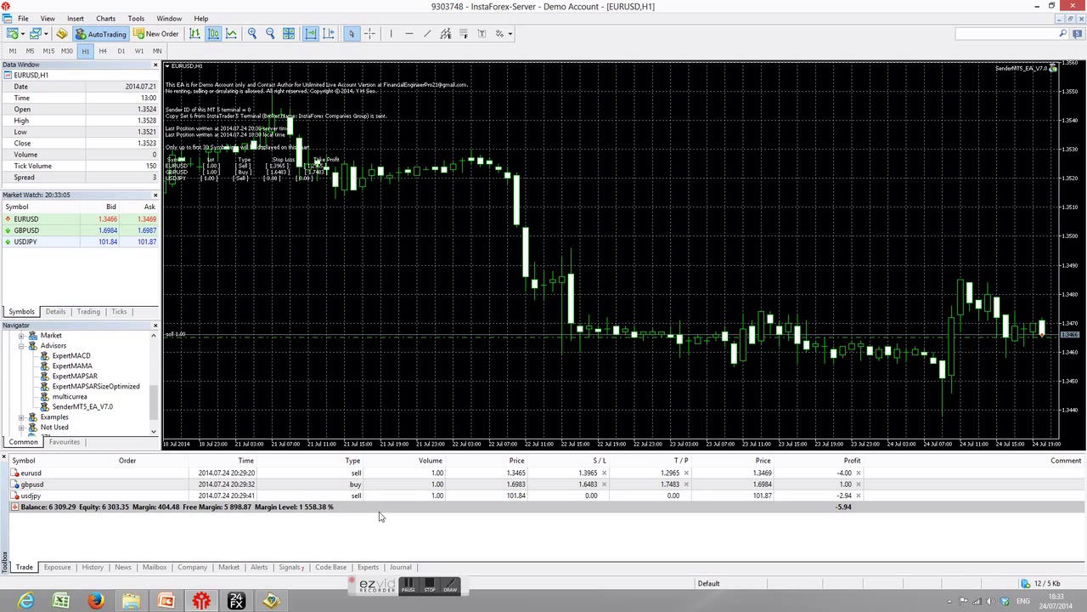
key("alt+Tab")
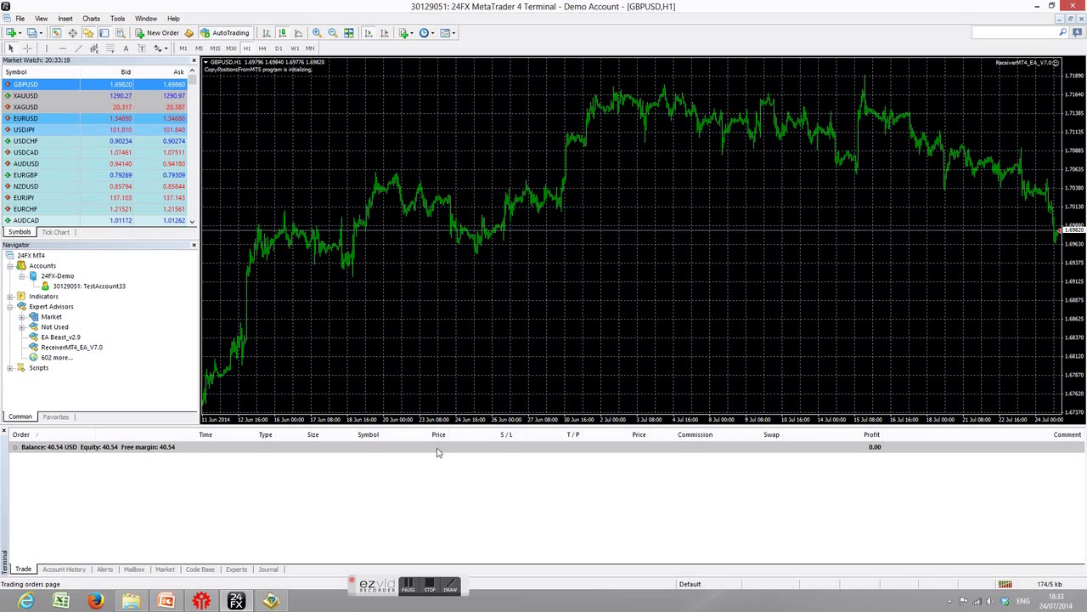
right_click(1058, 66)
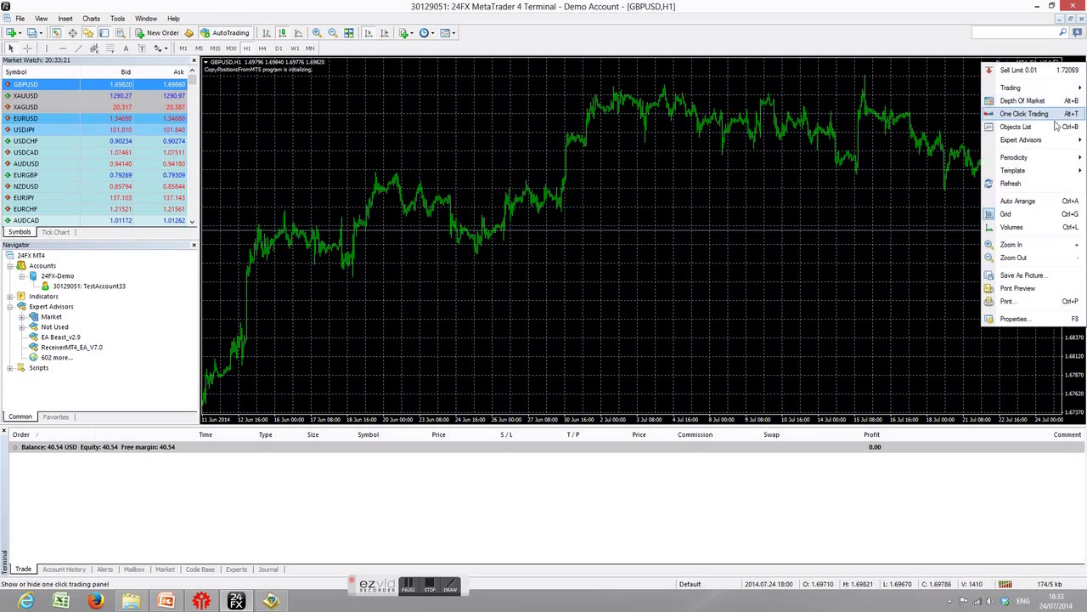
mouse_move(1039, 141)
left_click(928, 136)
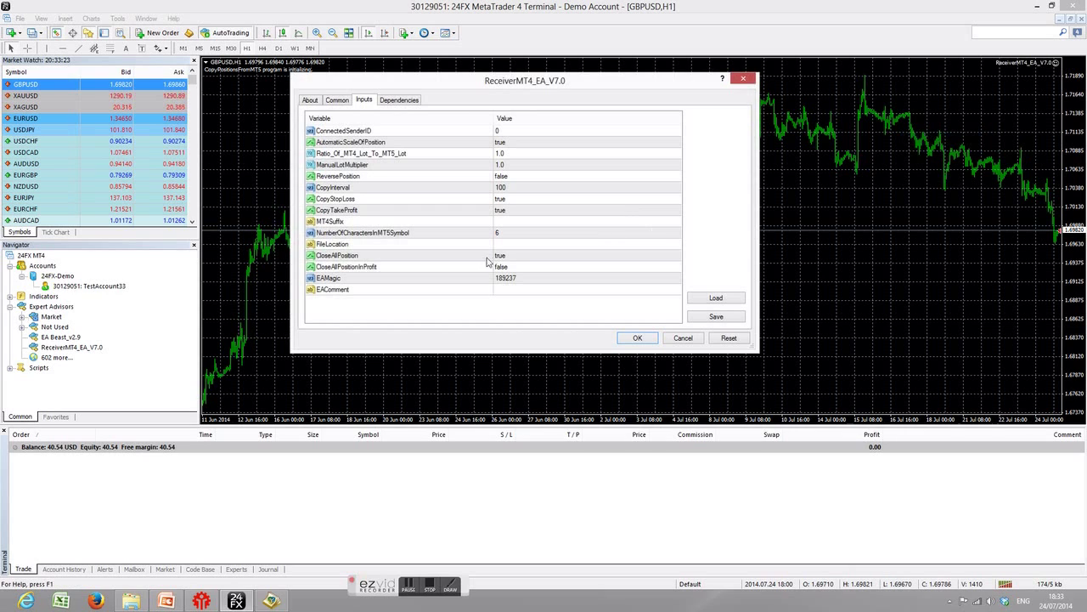
left_click(334, 258)
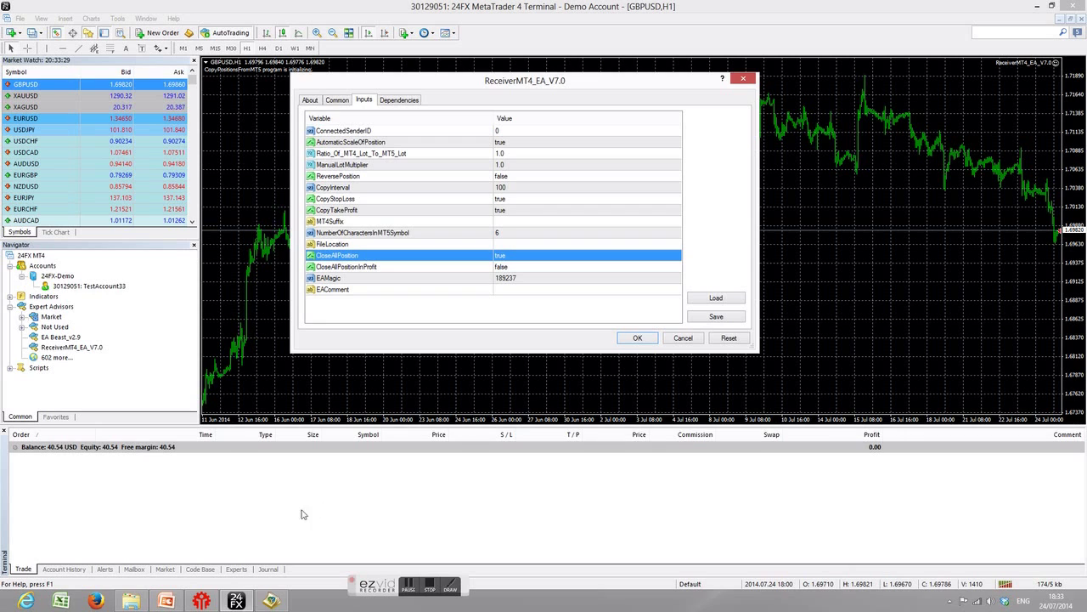
left_click(382, 268)
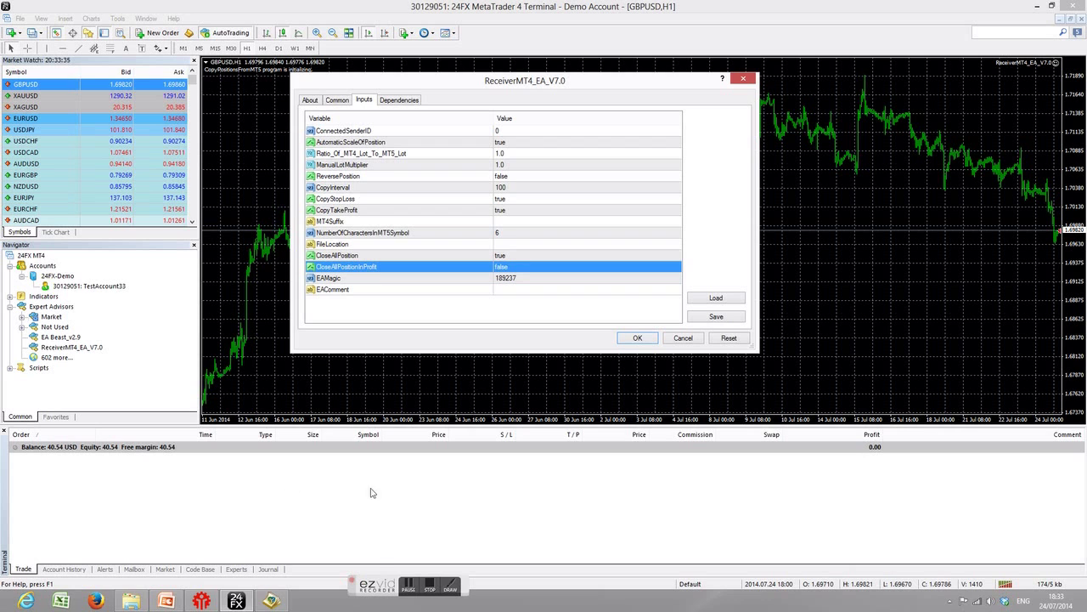
left_click(636, 339)
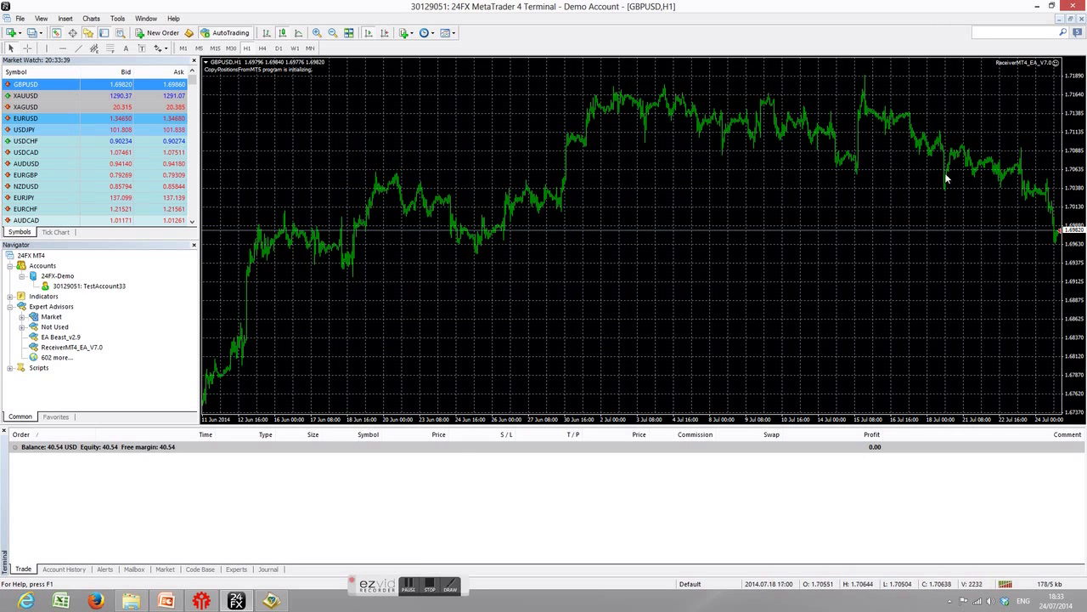
- Close the GBPUSD chart in the MT4 terminal and open a EURUSD chart in its place
left_click(1079, 18)
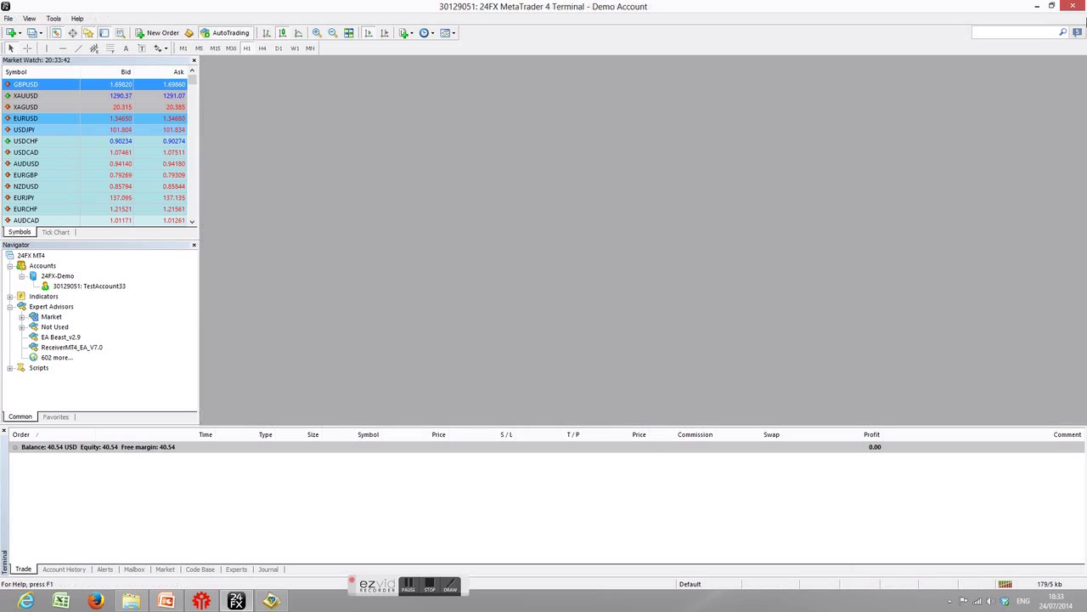
right_click(27, 120)
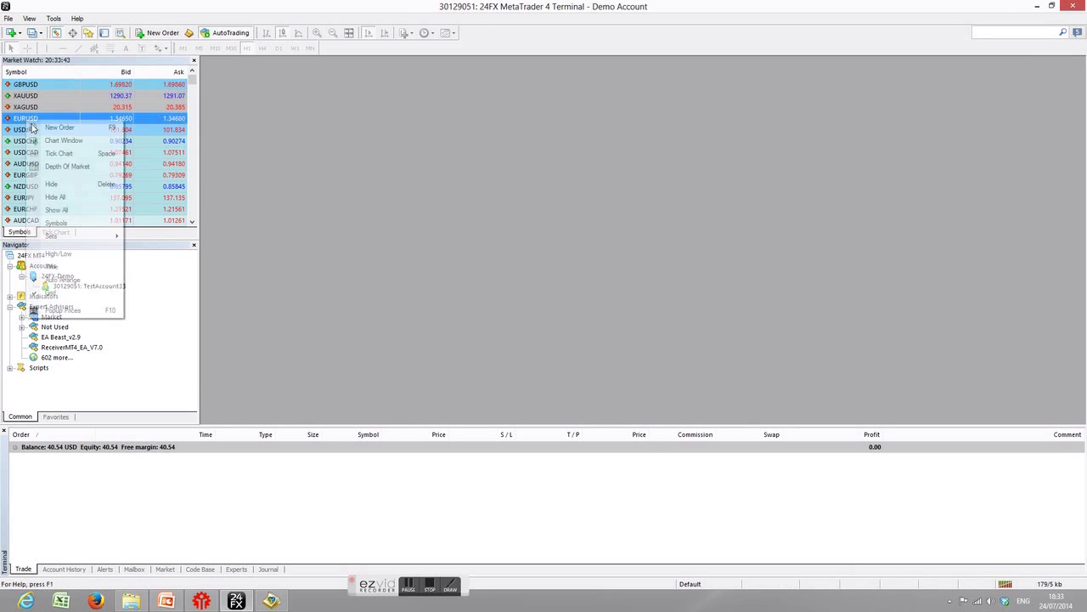
left_click(51, 138)
- Attach ReceiverMT4_EA_V7.0 to the EURUSD chart with its default inputs and maximize the chart window
right_click(75, 347)
left_click(111, 358)
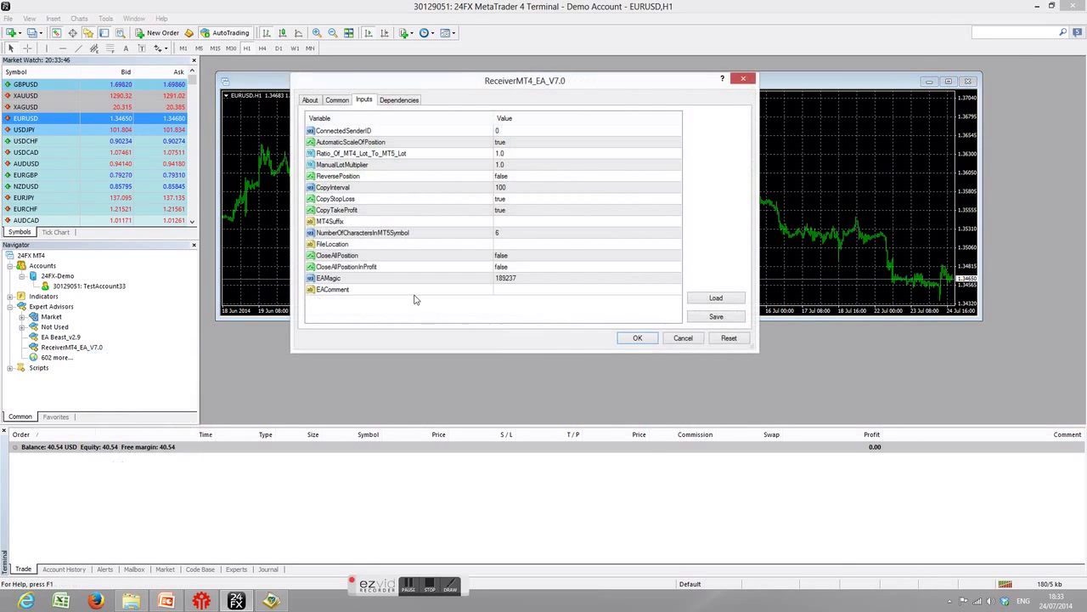
left_click(637, 337)
left_click(948, 81)
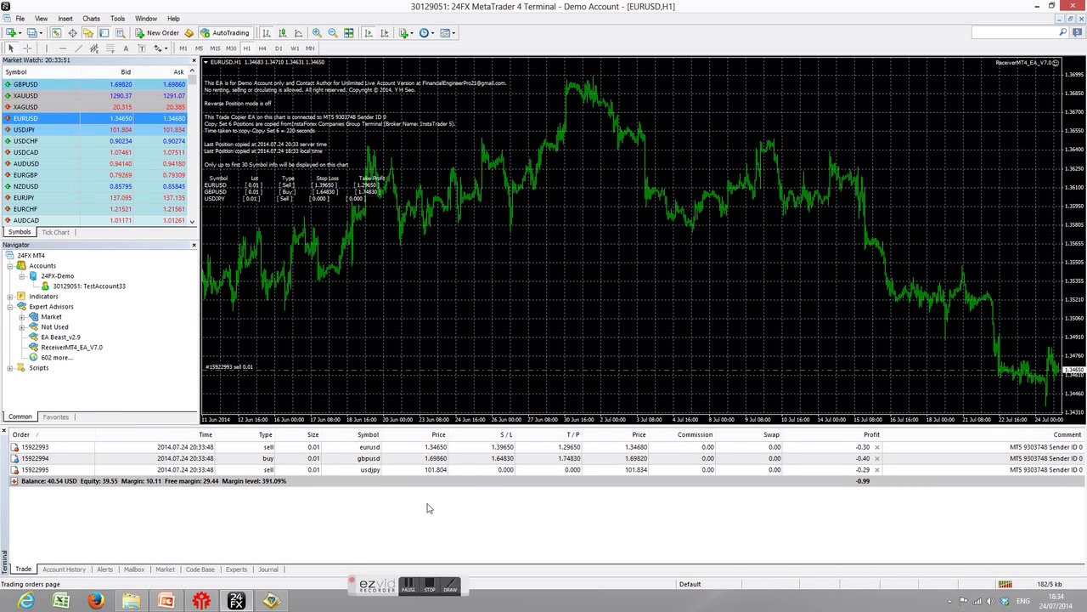
- Review the topic list on the Summary.ppt slide in PowerPoint, and open a GBPUSD chart in the InstaForex MT5 terminal
left_click(168, 601)
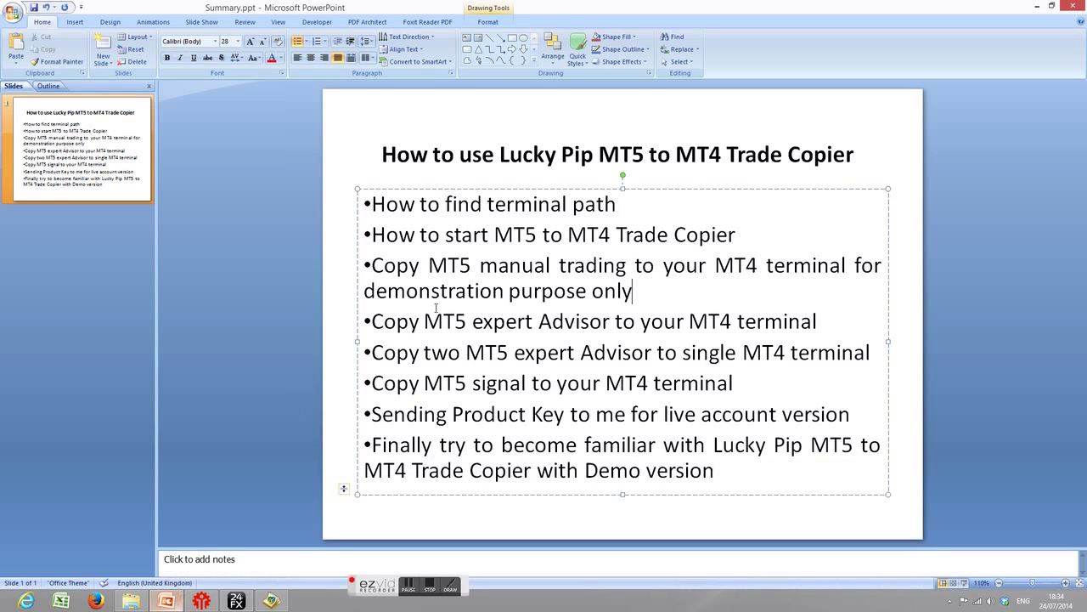
left_click(916, 187)
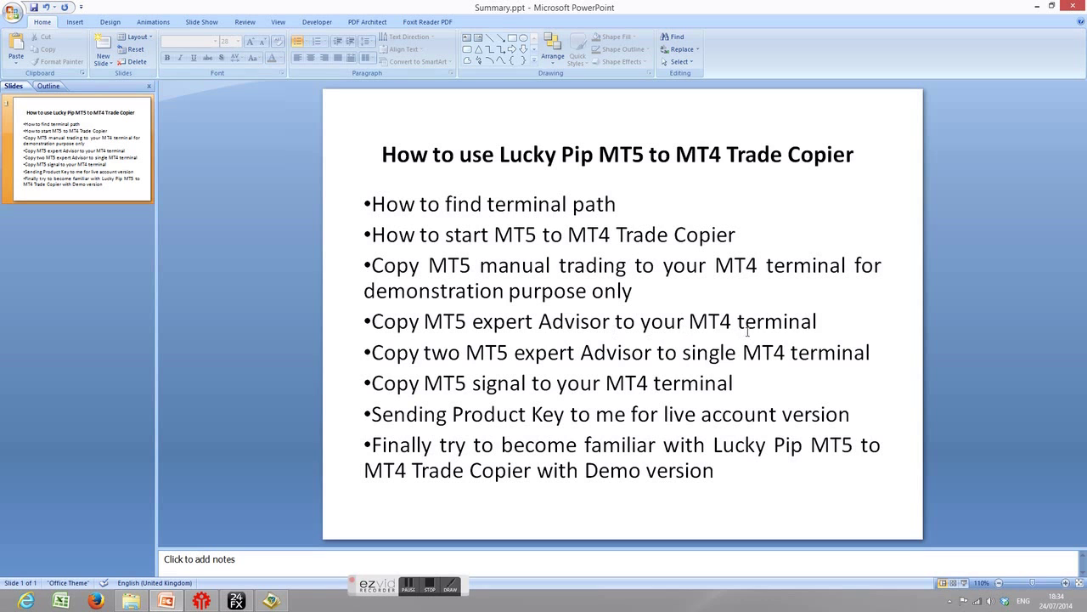
left_click(202, 601)
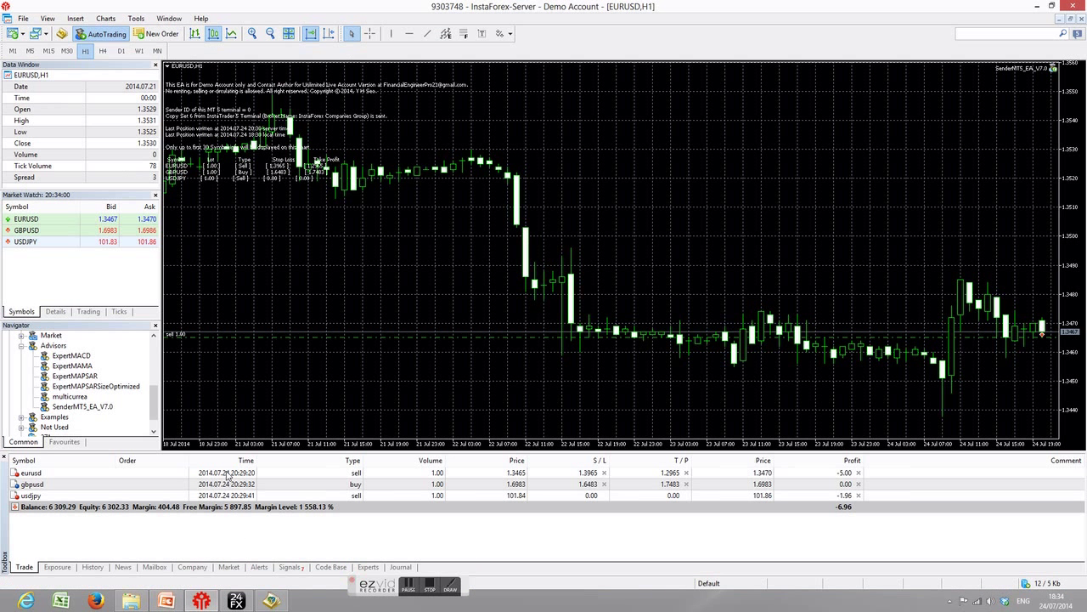
right_click(42, 232)
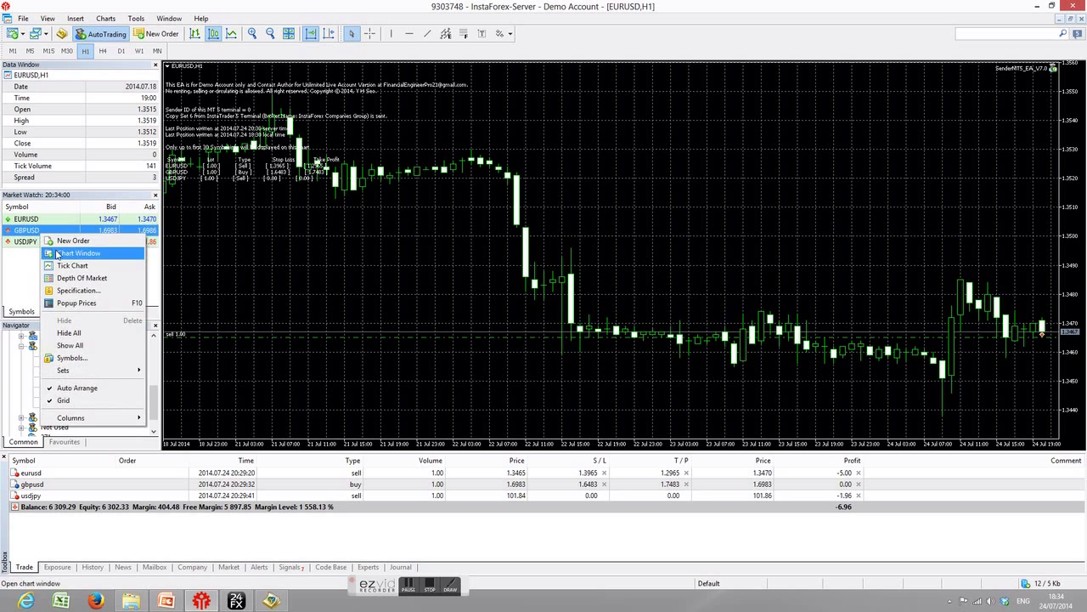
left_click(77, 253)
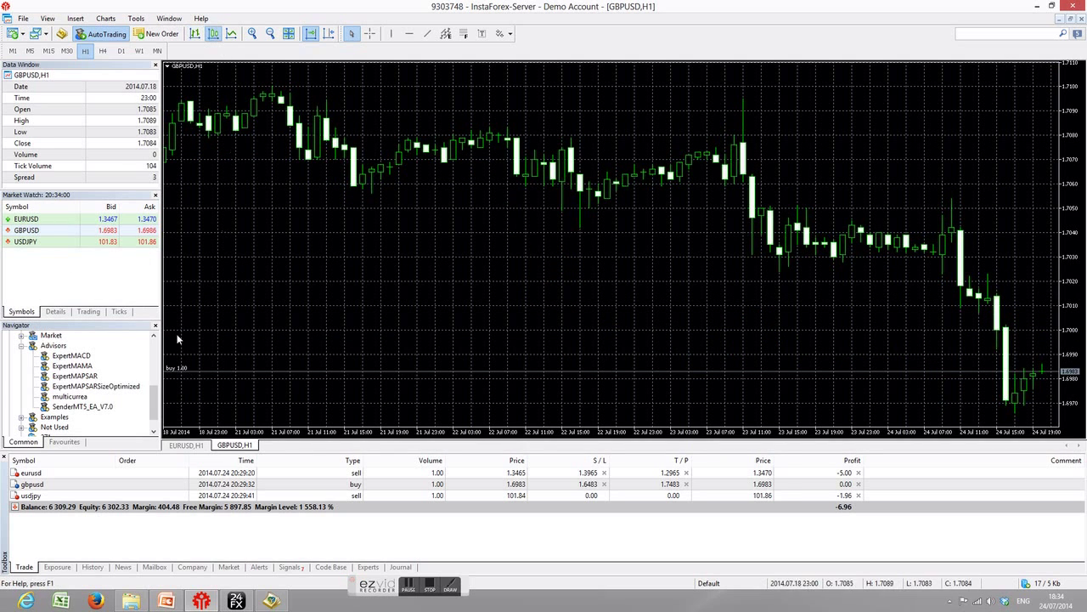
right_click(87, 396)
left_click(66, 401)
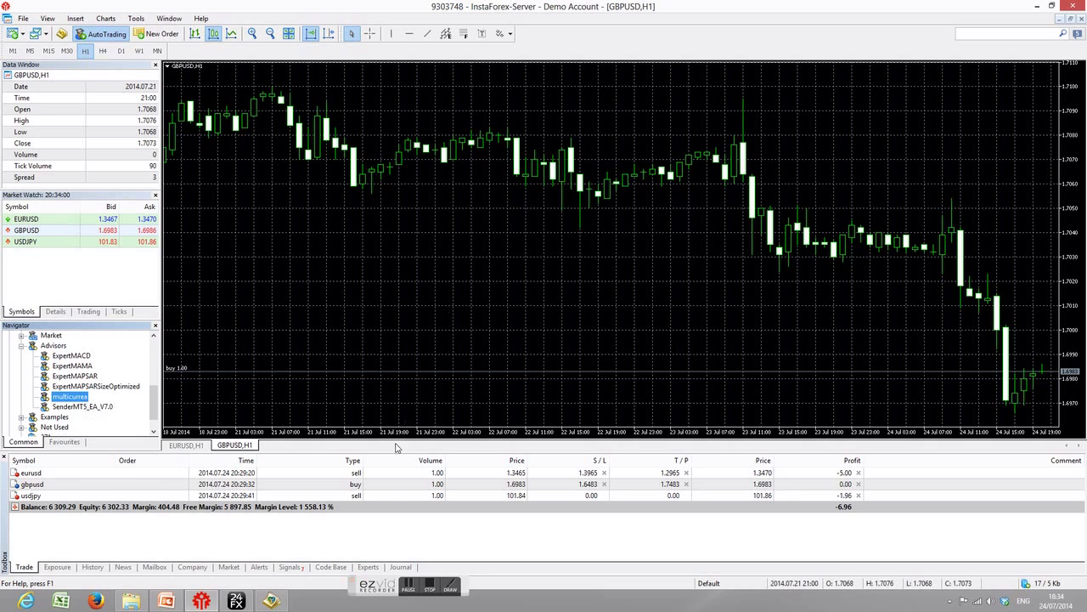
- Close the open usdjpy, gbpusd and eurusd positions in MT5 and check the copied trades in the 24FX MT4 terminal
right_click(244, 497)
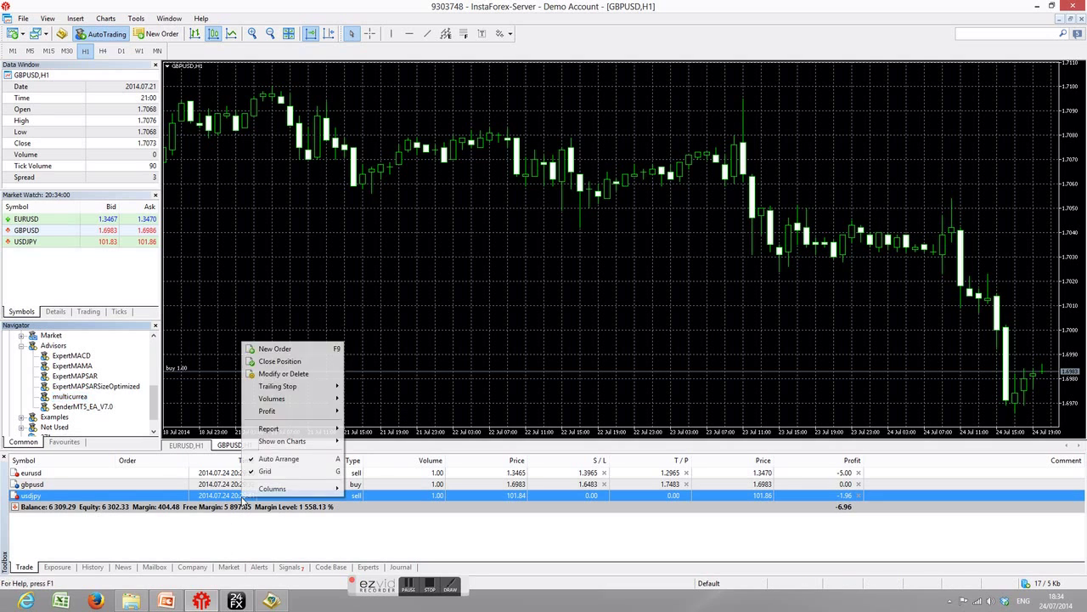
left_click(279, 362)
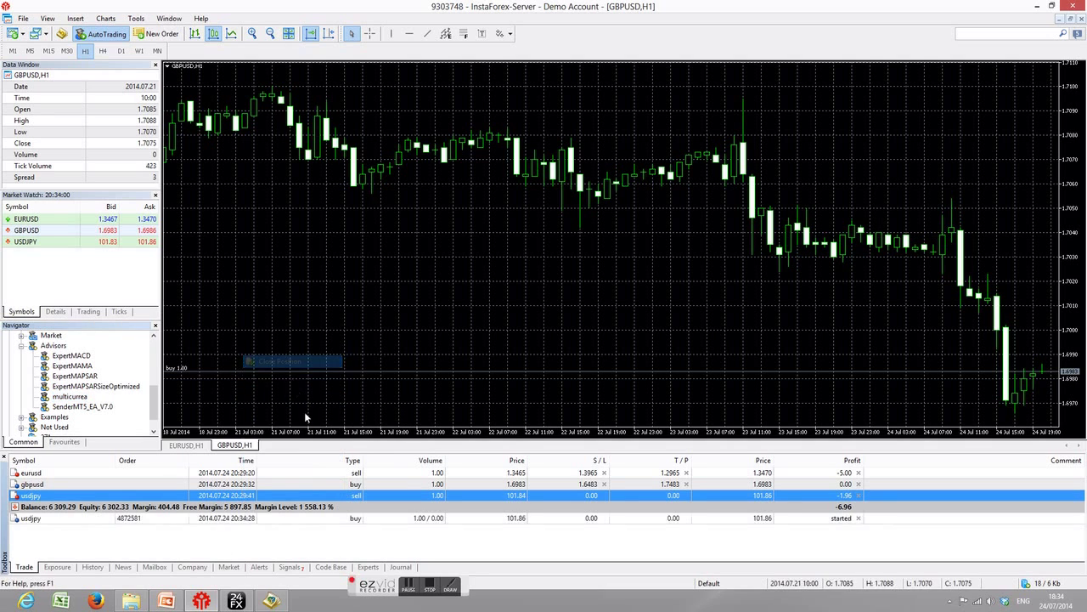
right_click(257, 484)
left_click(293, 347)
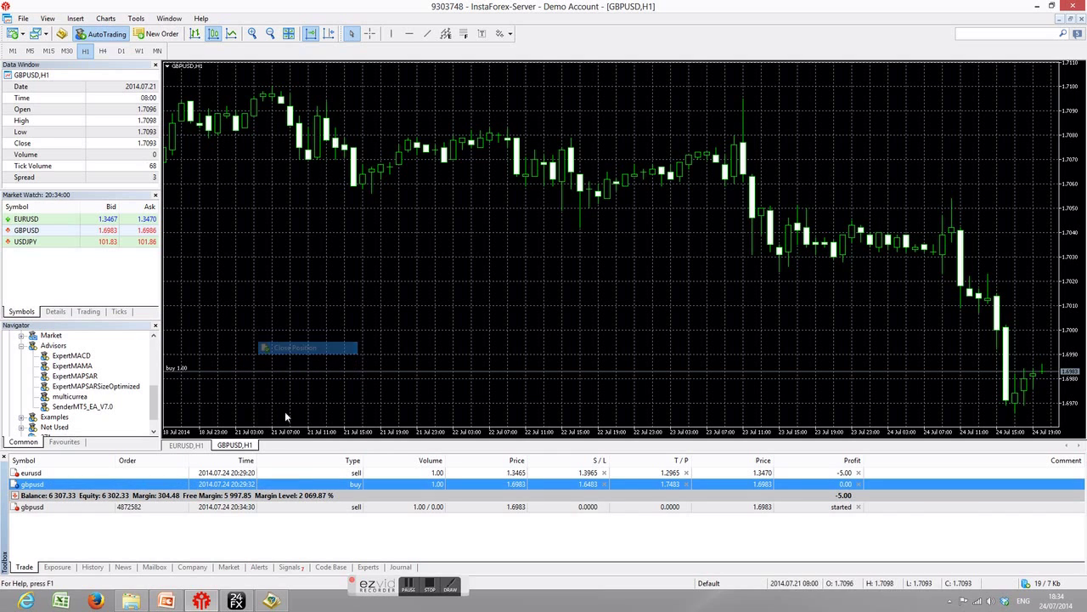
right_click(277, 473)
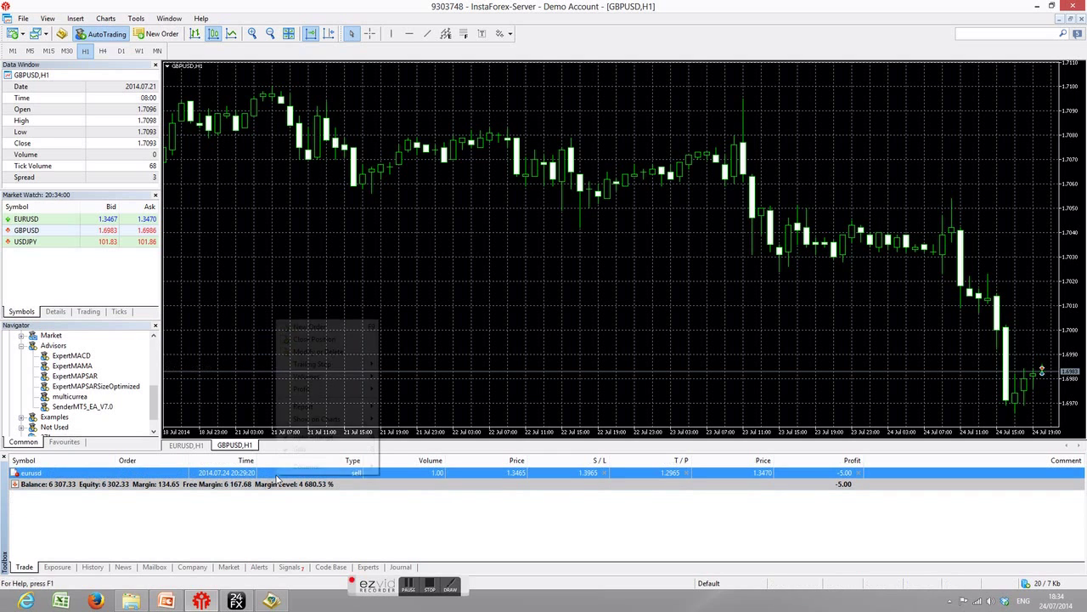
left_click(307, 340)
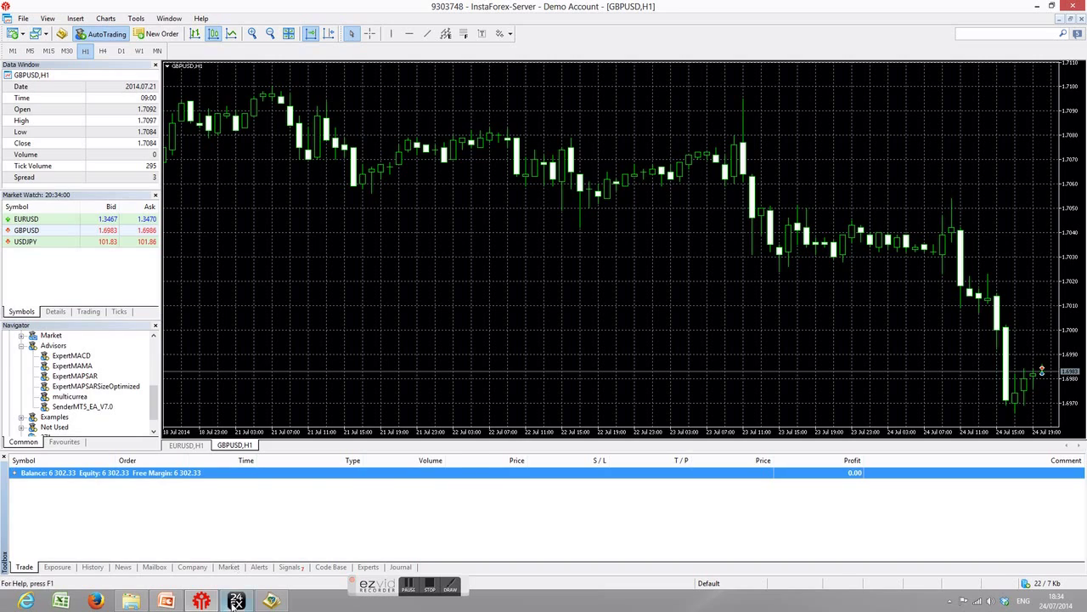
left_click(235, 601)
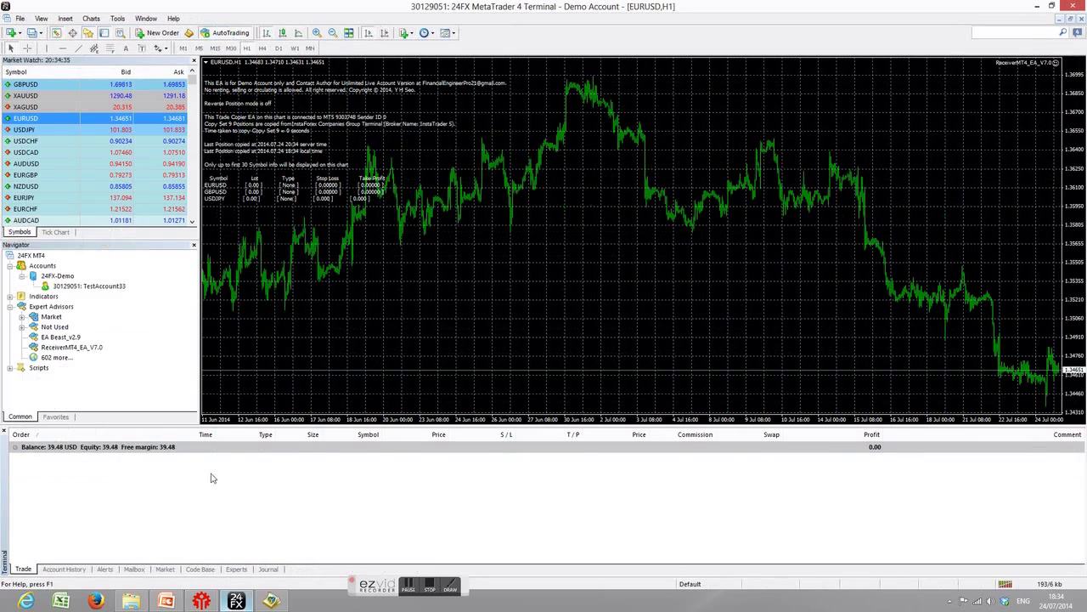
- Return to the InstaForex MT5 terminal, set the GBPUSD chart to M1 and attach the multicurrea advisor with its default inputs
left_click(204, 602)
right_click(89, 399)
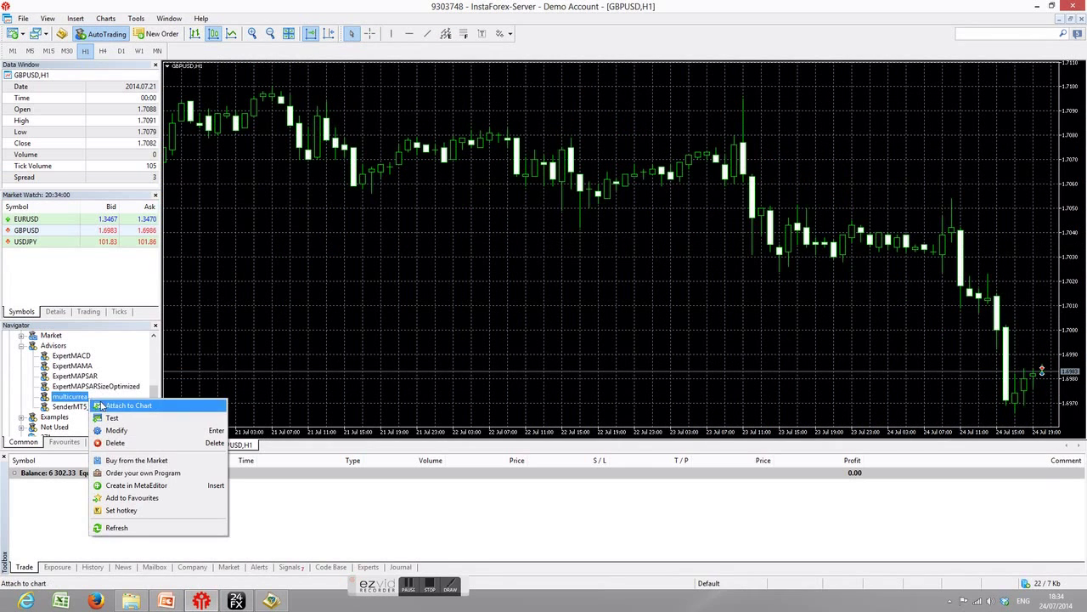
left_click(14, 51)
right_click(81, 396)
left_click(119, 407)
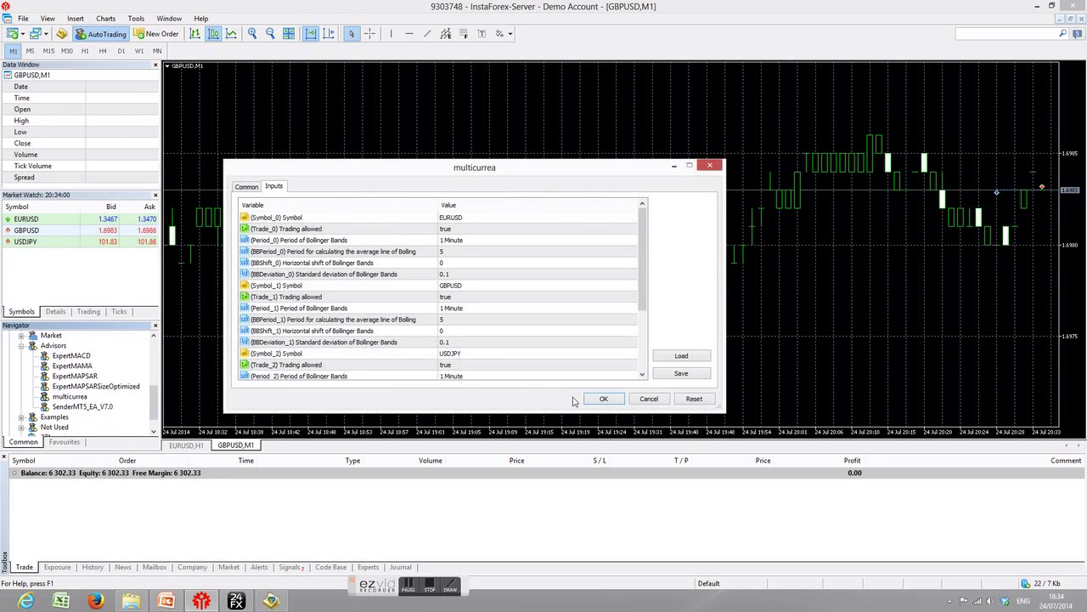
left_click(601, 398)
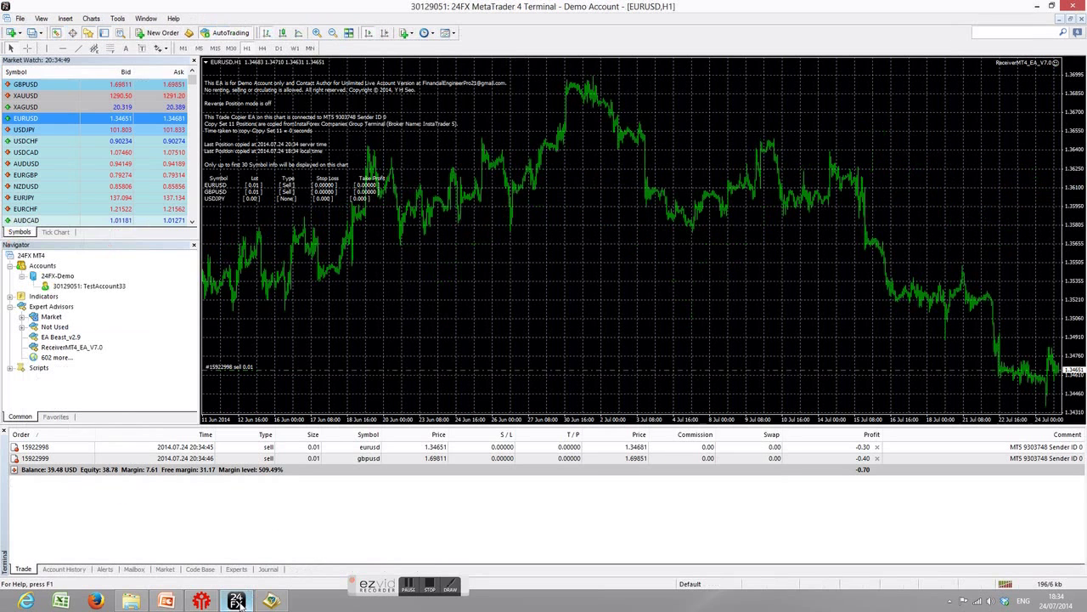
- Compare the copied positions in 24FX MT4 with the multicurrea trades in MT5, and consult the PowerPoint summary slide
left_click(238, 599)
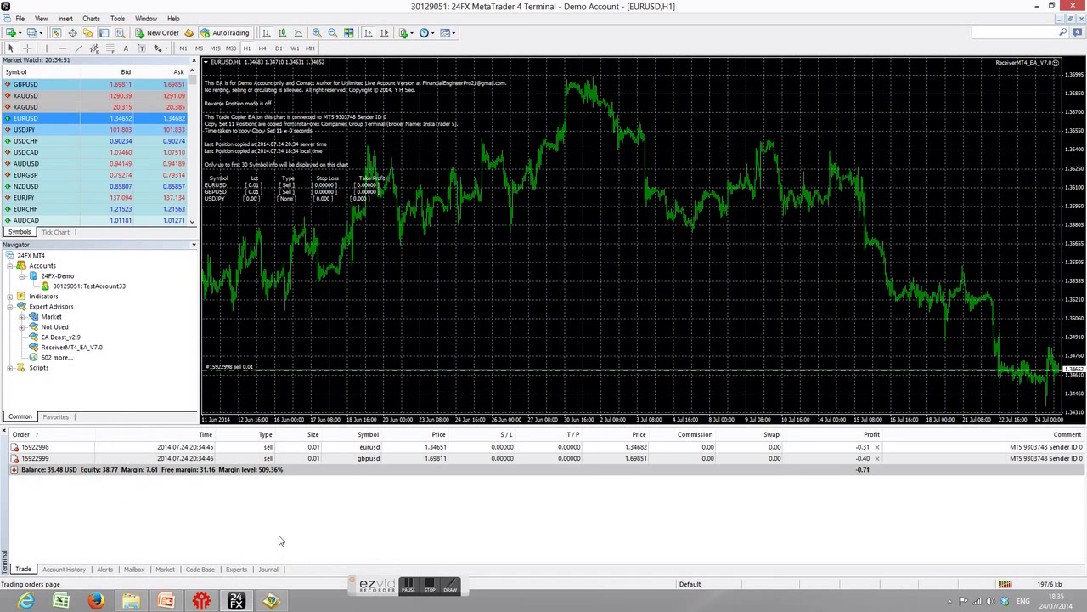
left_click(202, 601)
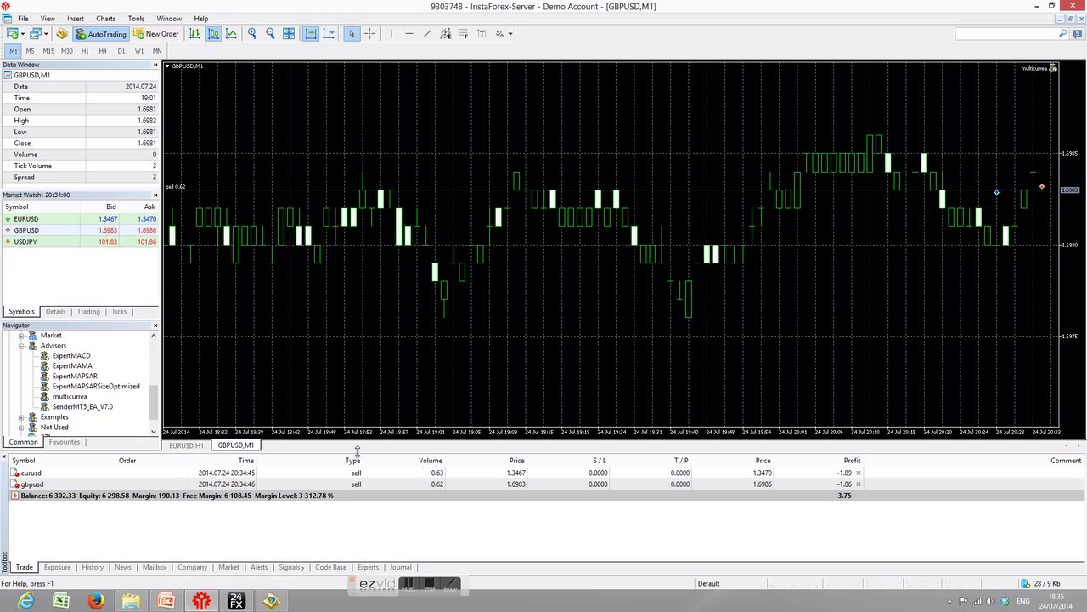
left_click(167, 601)
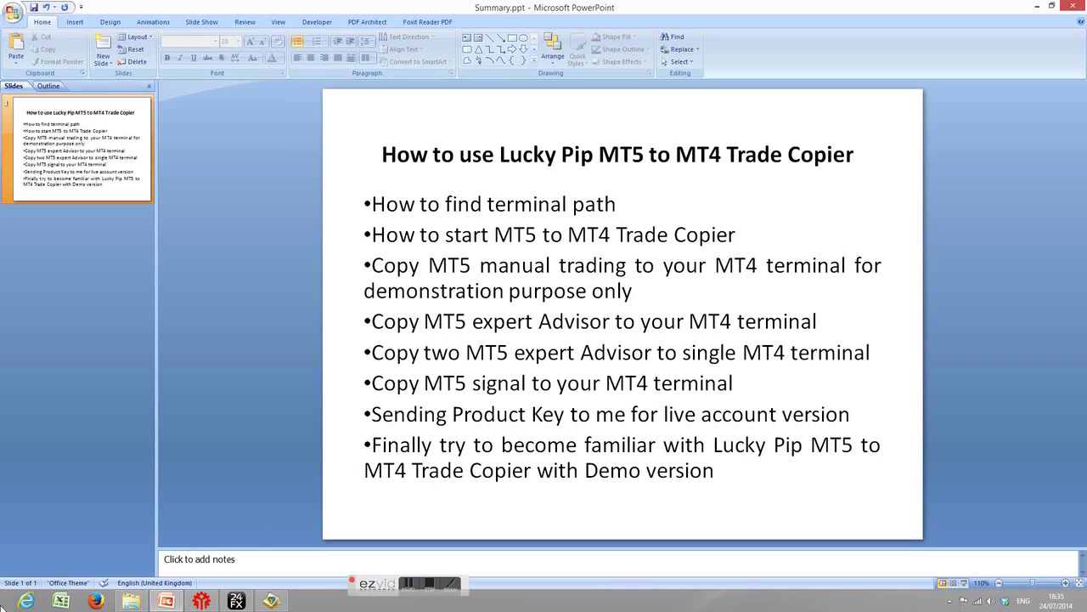
- Launch the IronFX MetaTrader 5 terminal from the Windows Start screen
left_click(17, 607)
scroll(620, 223, "down", 3)
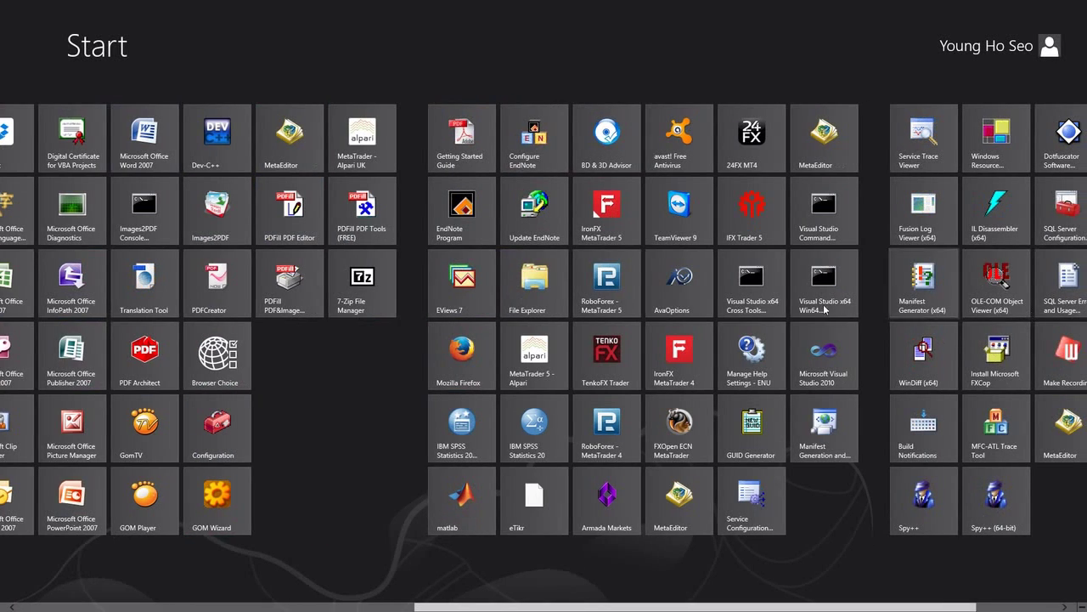
left_click(620, 222)
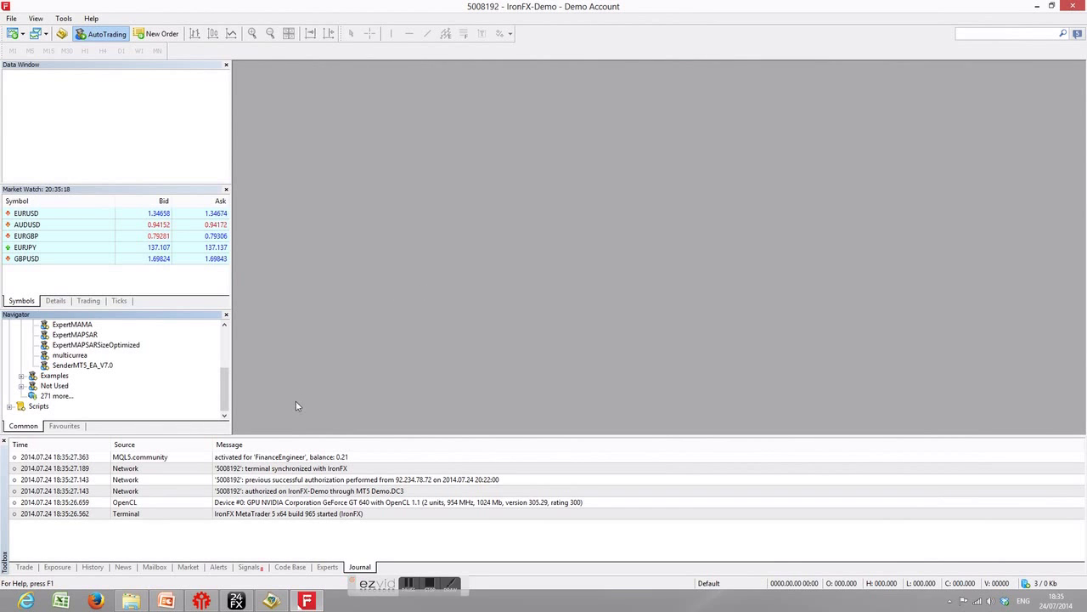
- Switch to File Explorer and copy the full path of the MT4 terminal's MQL4\Files folder
left_click(132, 602)
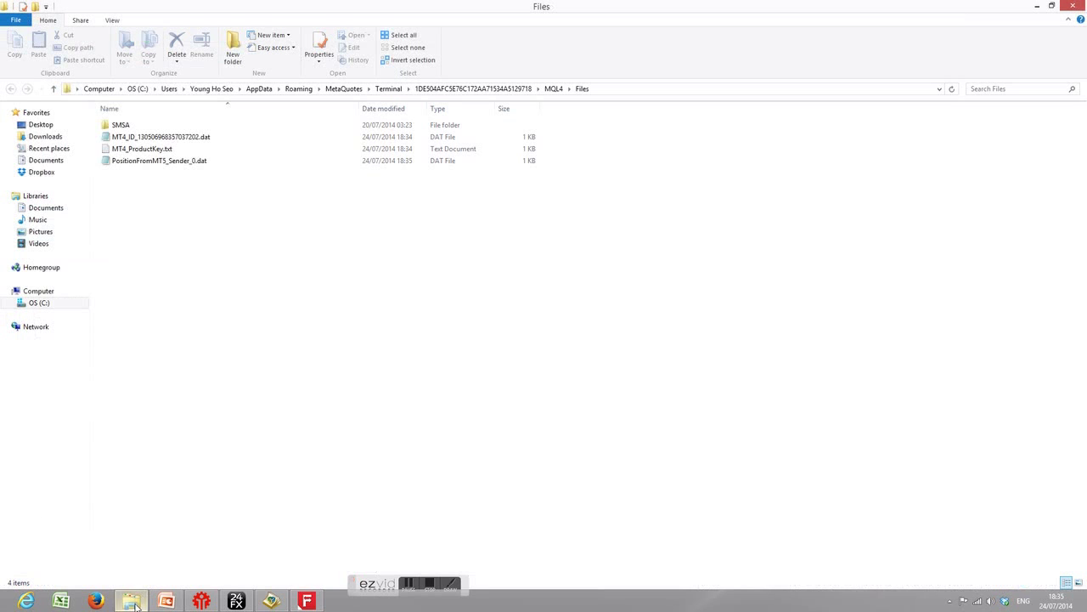
left_click(621, 89)
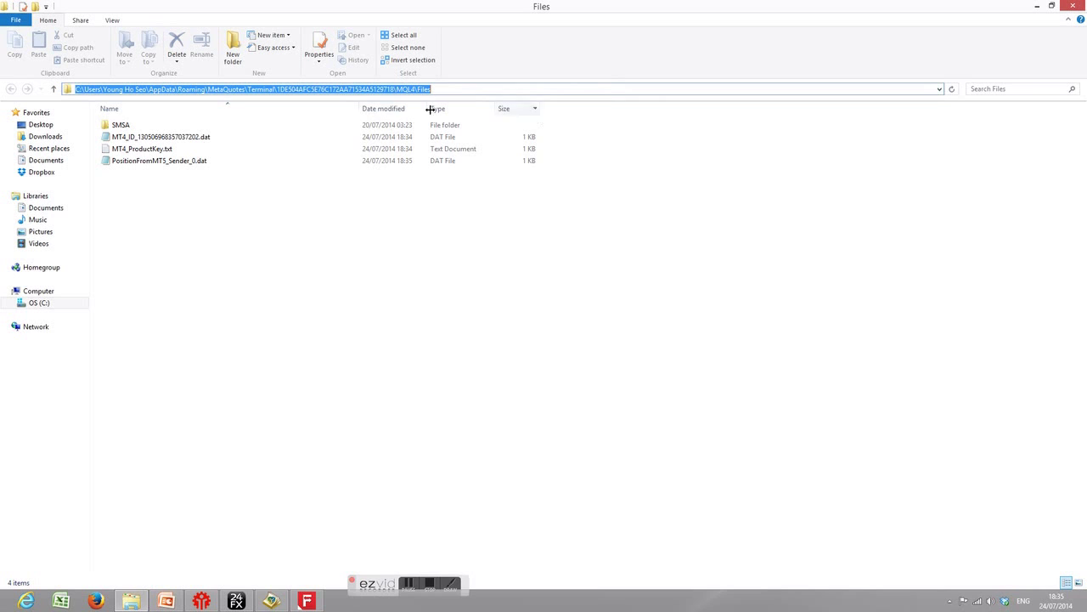
right_click(389, 90)
left_click(418, 127)
- Return to the IronFX MetaTrader 5 terminal and open an AUDUSD chart
left_click(318, 603)
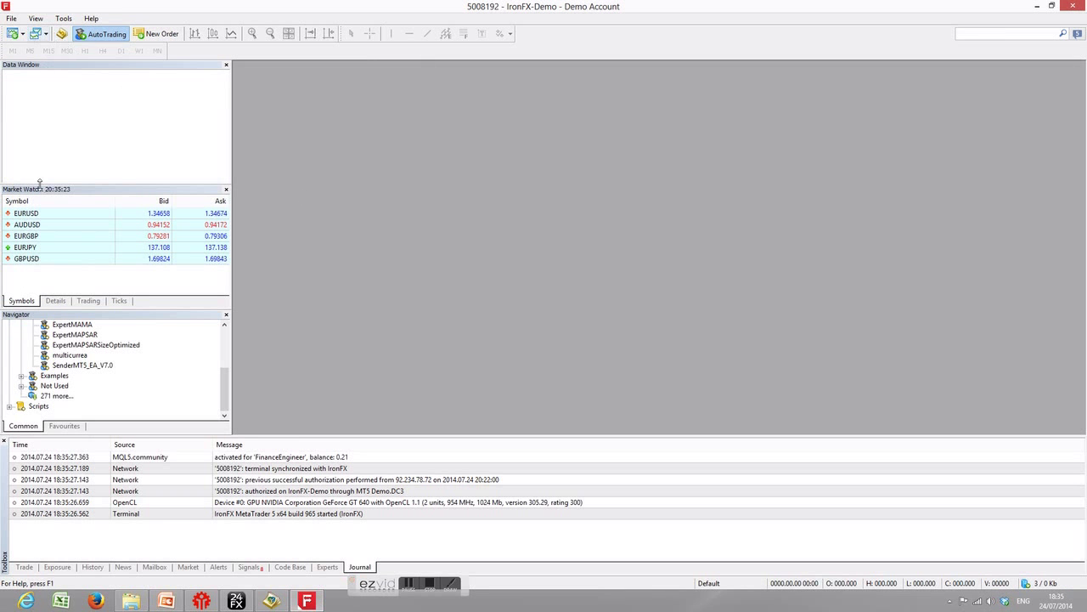
right_click(27, 224)
left_click(59, 246)
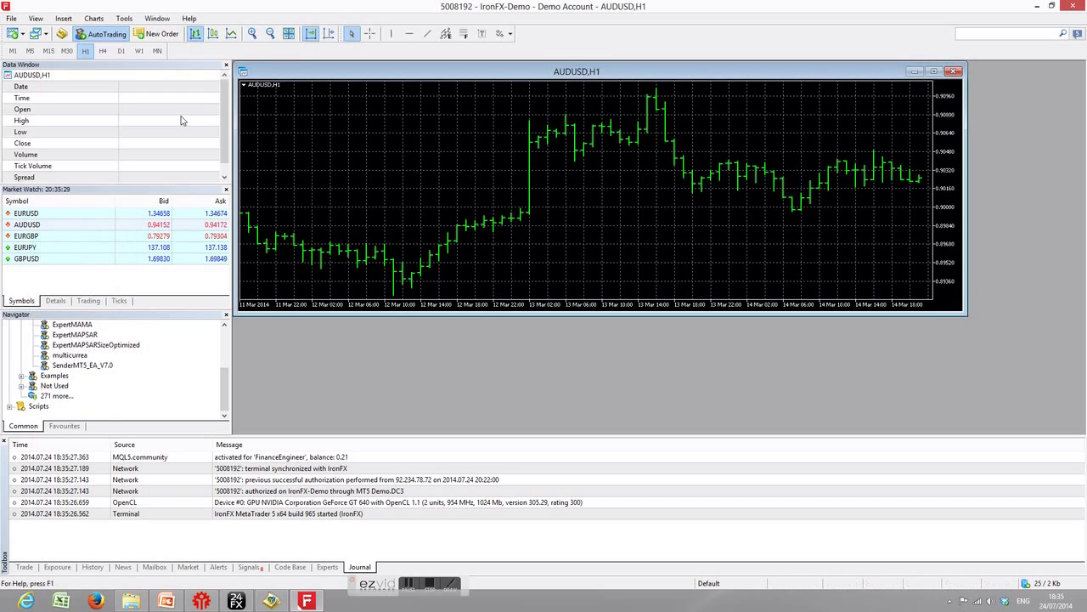
- Show the AUDUSD chart as candlesticks and attach the SenderMT5_EA_V7.0 expert advisor to it
left_click(212, 35)
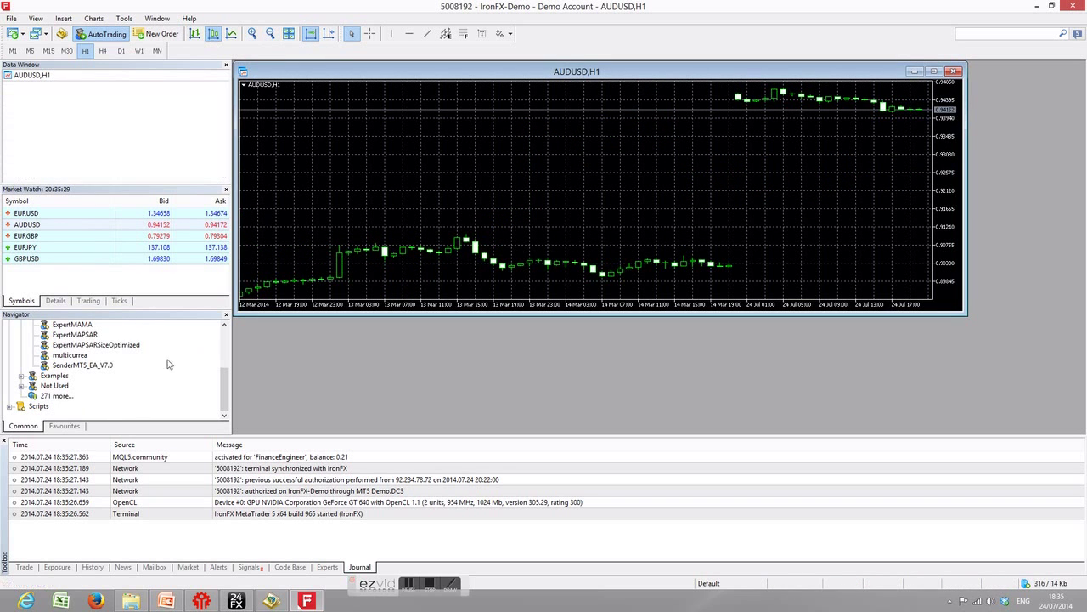
left_click(108, 367)
right_click(108, 367)
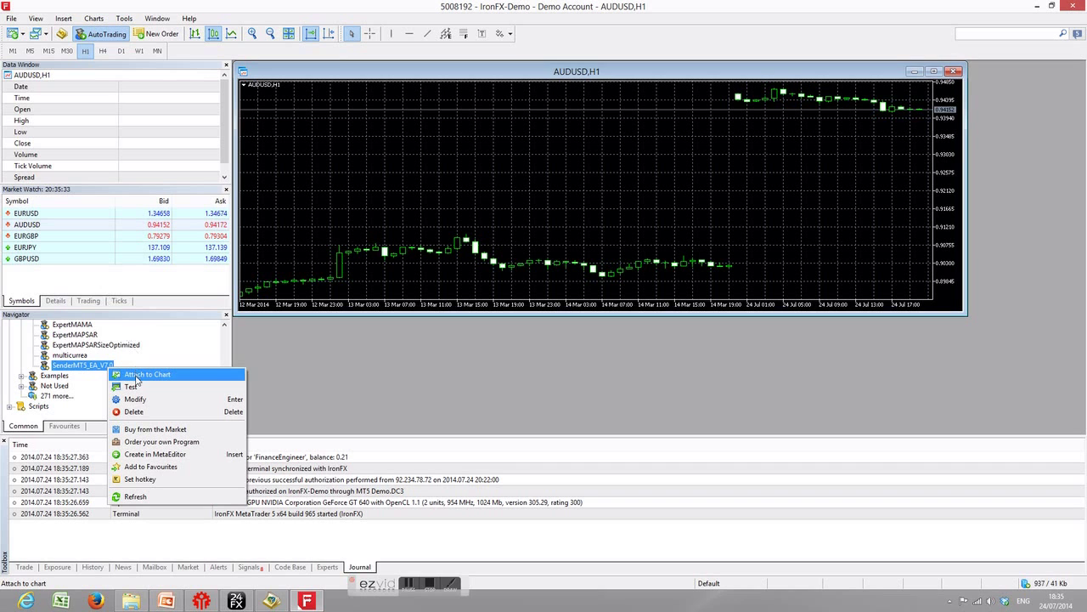
left_click(140, 374)
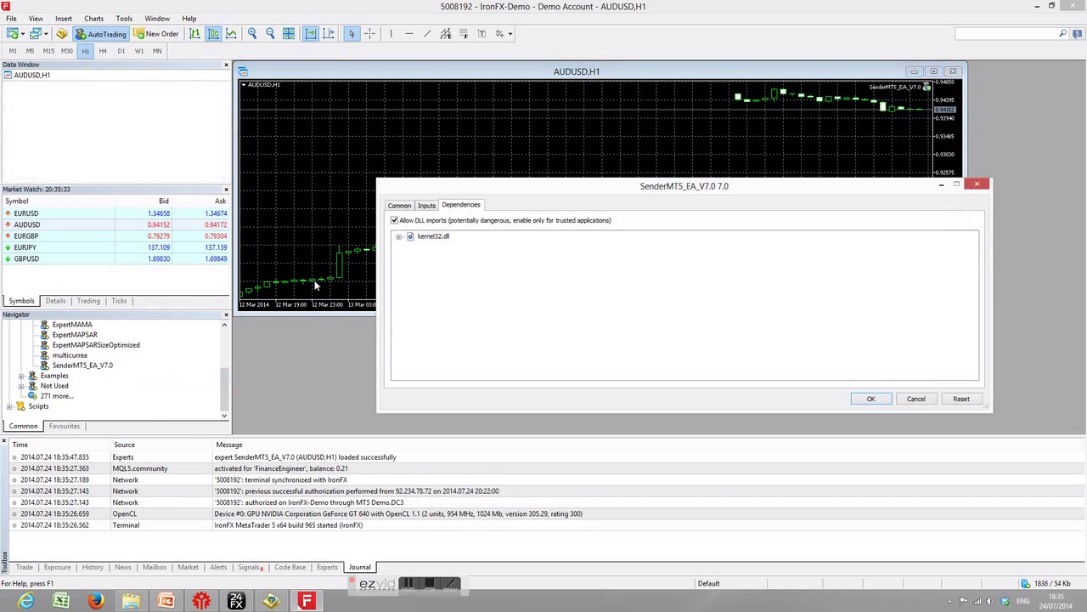
- Paste the copied MQL4\Files folder path as the sender's MT4 Terminal Path for the 1st MT4 platform
left_click(425, 206)
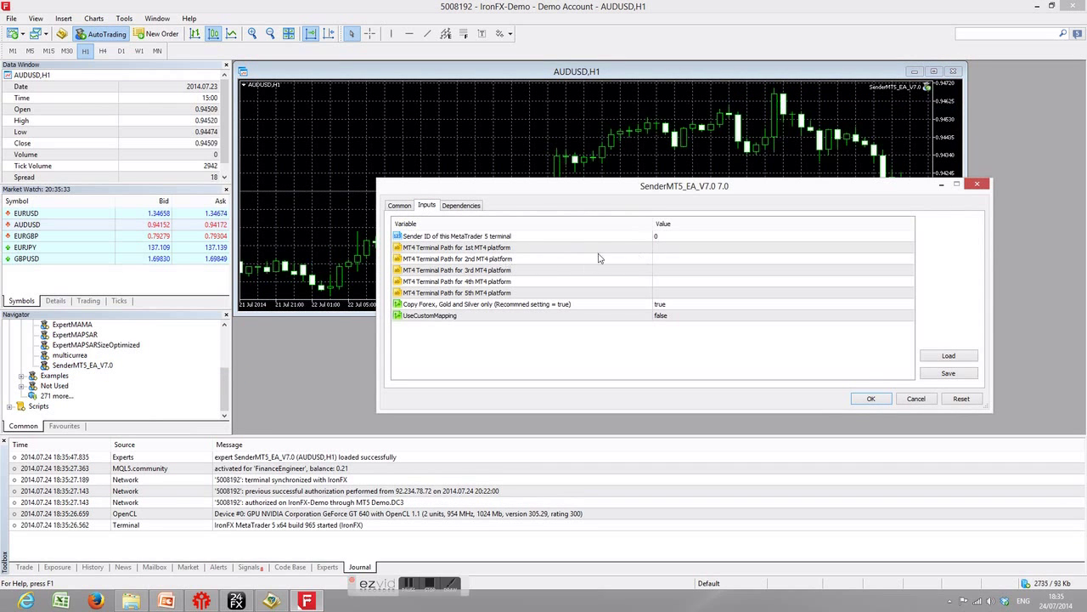
double_click(663, 247)
right_click(666, 249)
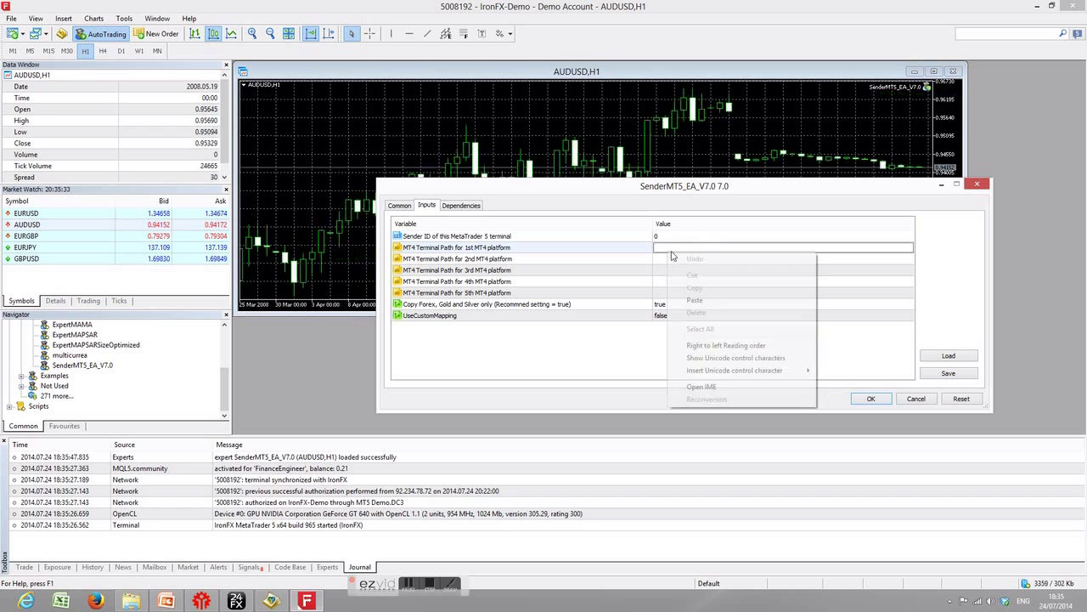
left_click(695, 300)
left_click(649, 254)
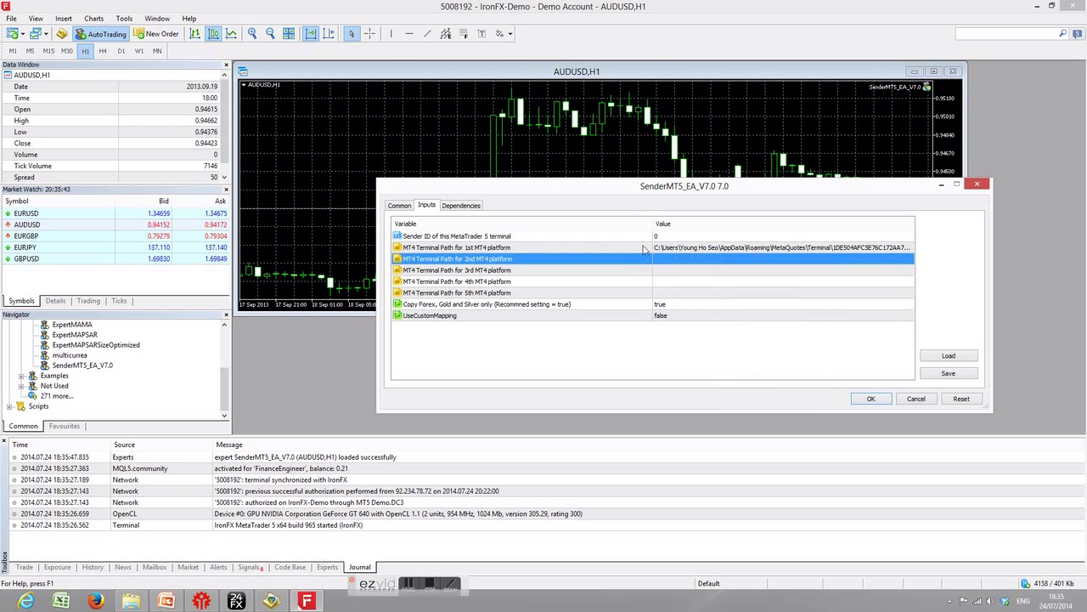
- Check the Sender ID used in the InstaForex MT5 terminal, and return to the IronFX sender settings
left_click(559, 238)
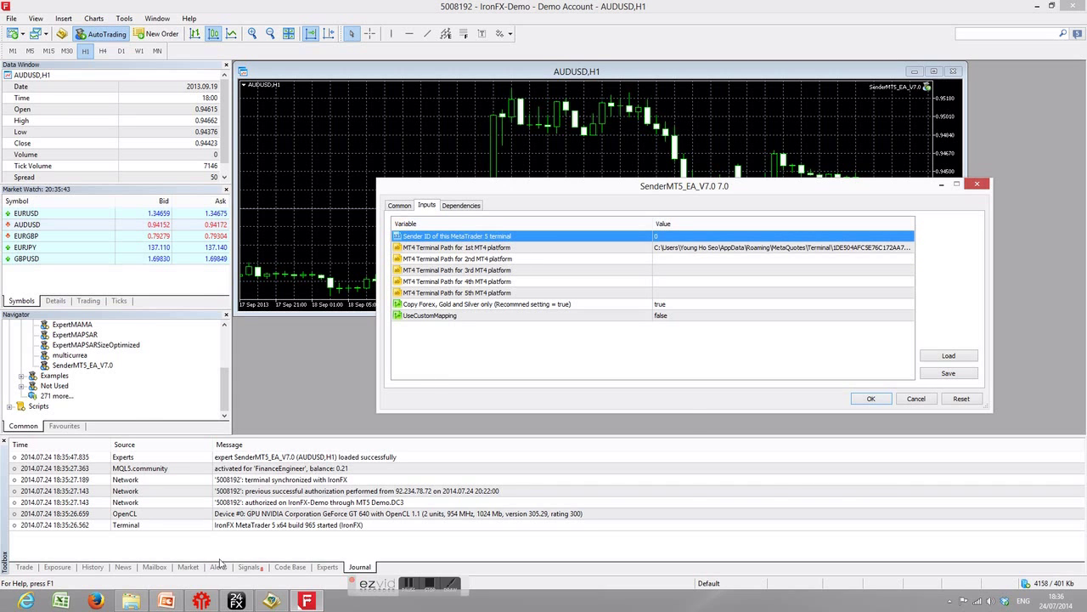
left_click(201, 601)
left_click(198, 446)
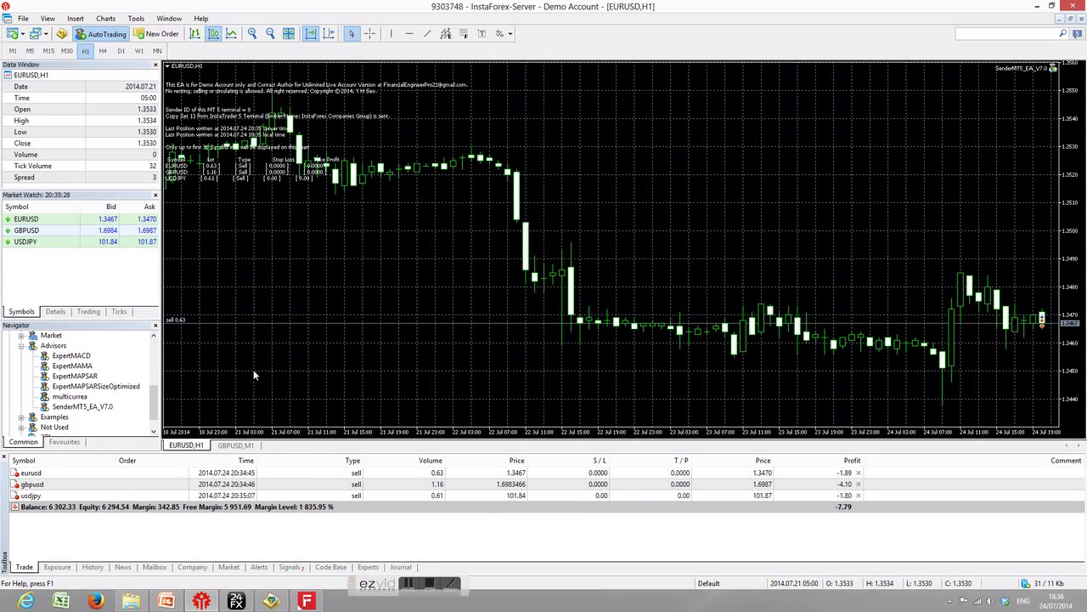
left_click(305, 601)
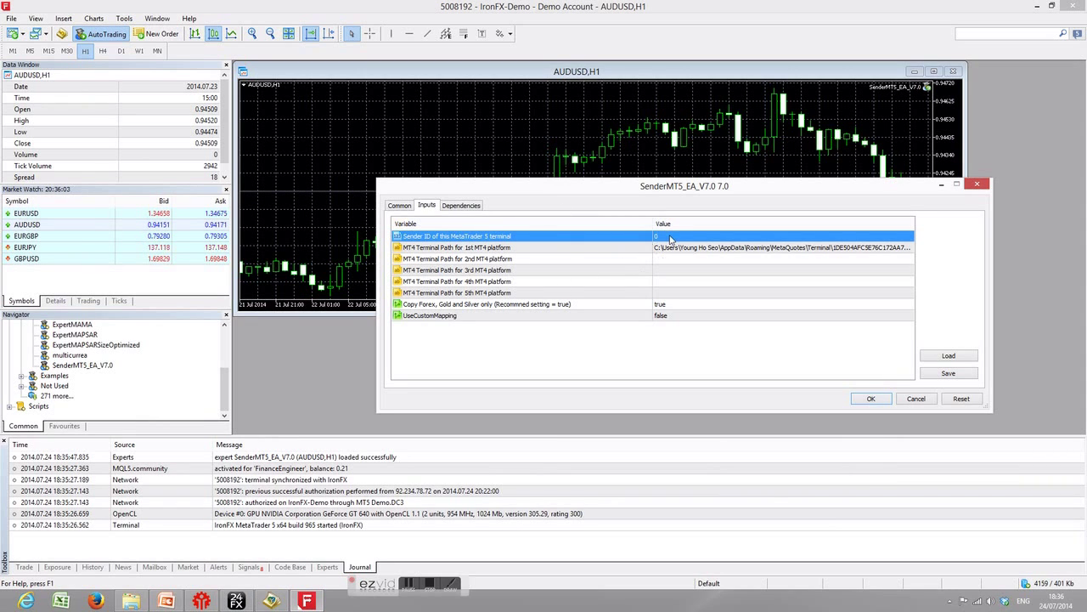
- Set the Sender ID of this MetaTrader 5 terminal to 1, apply the settings and maximize the AUDUSD chart
double_click(670, 237)
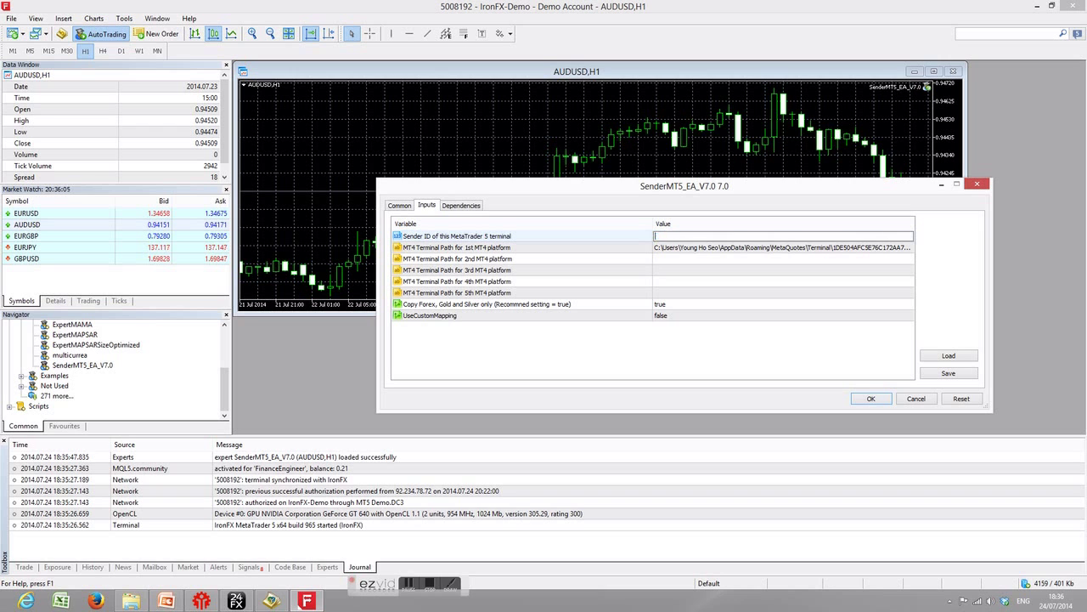
left_click(674, 260)
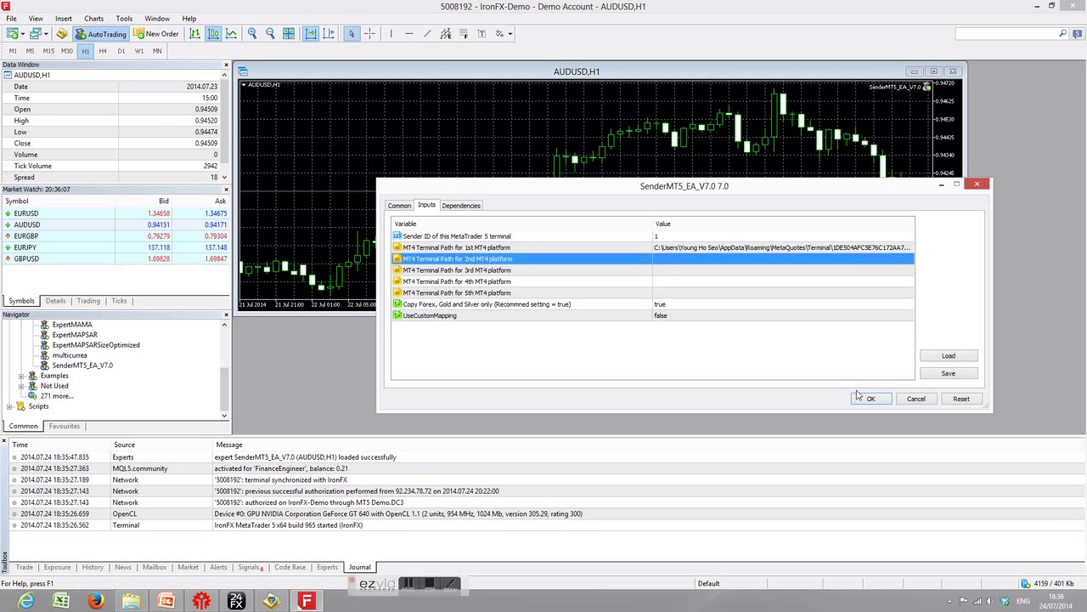
left_click(861, 398)
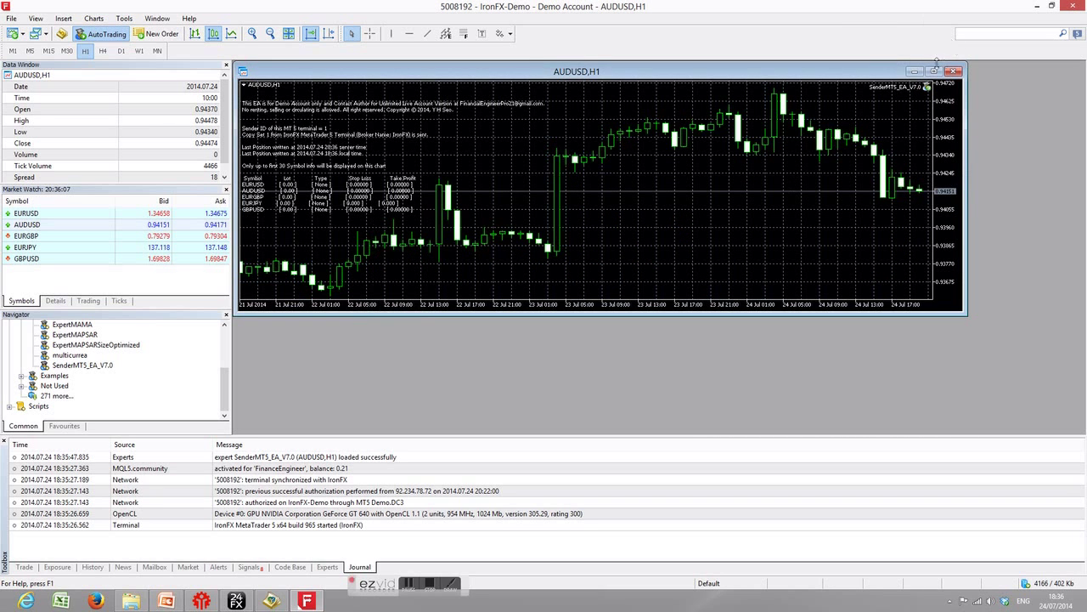
left_click(934, 69)
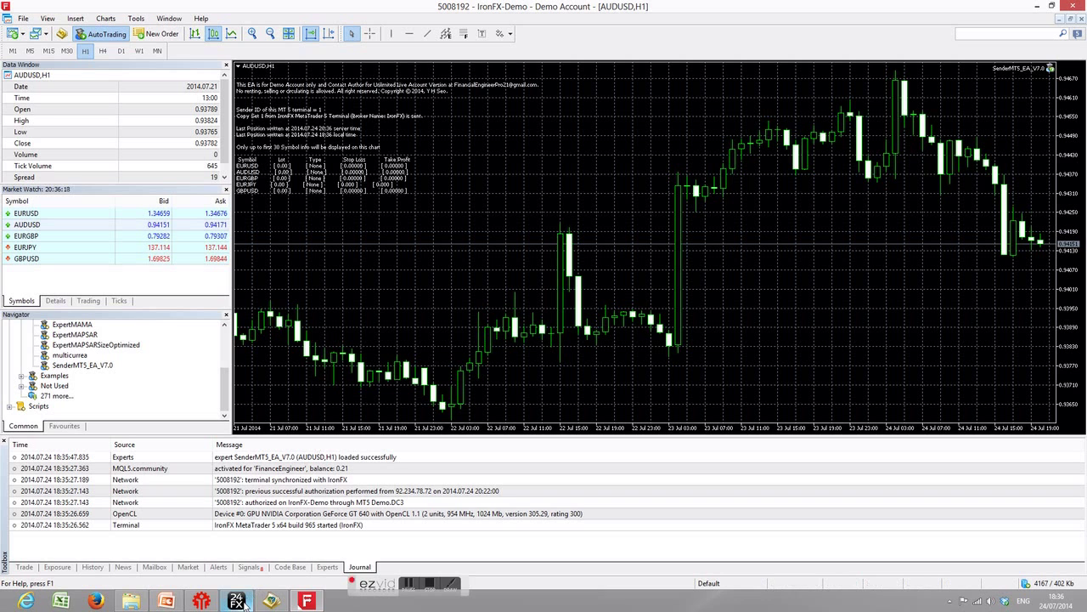
- Switch to the 24FX MetaTrader 4 terminal and open a USDJPY chart
mouse_move(242, 601)
left_click(255, 539)
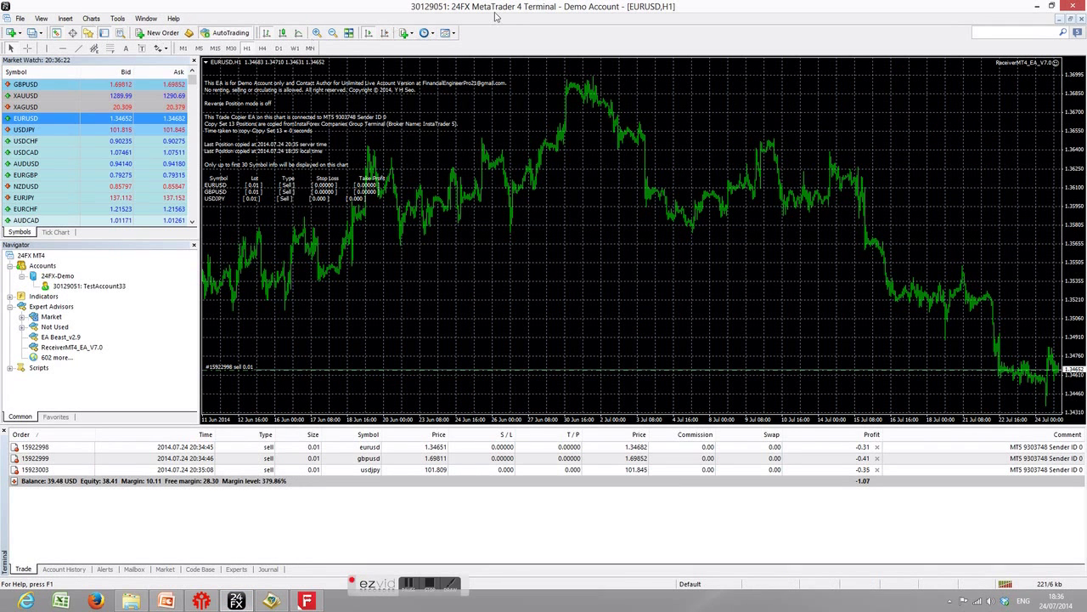
right_click(27, 131)
left_click(52, 147)
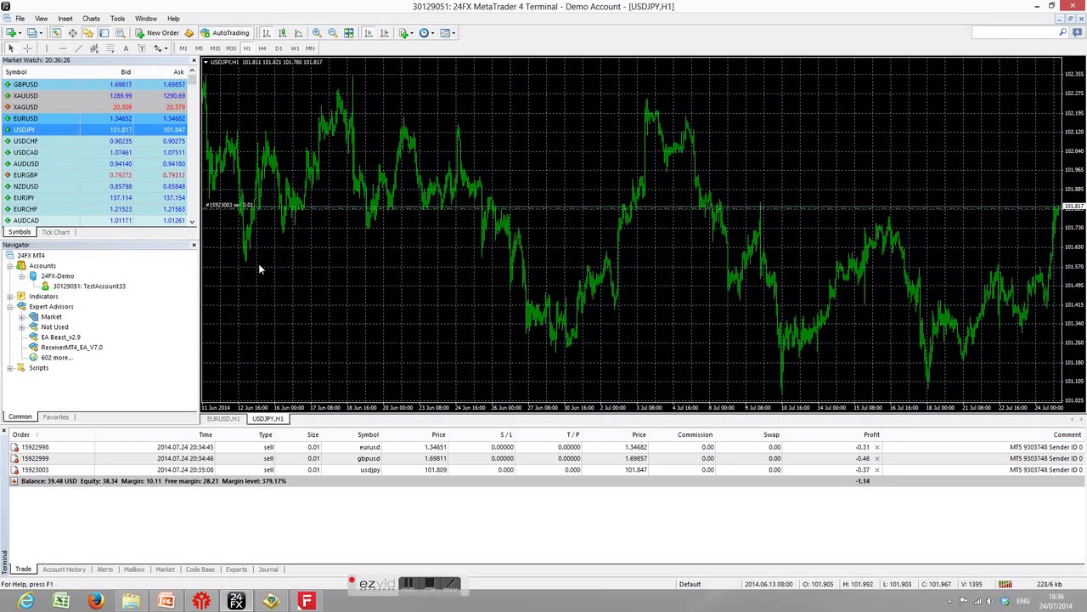
- Attach ReceiverMT4_EA_V7.0 to the USDJPY chart with ConnectedSenderID set to 1
right_click(95, 350)
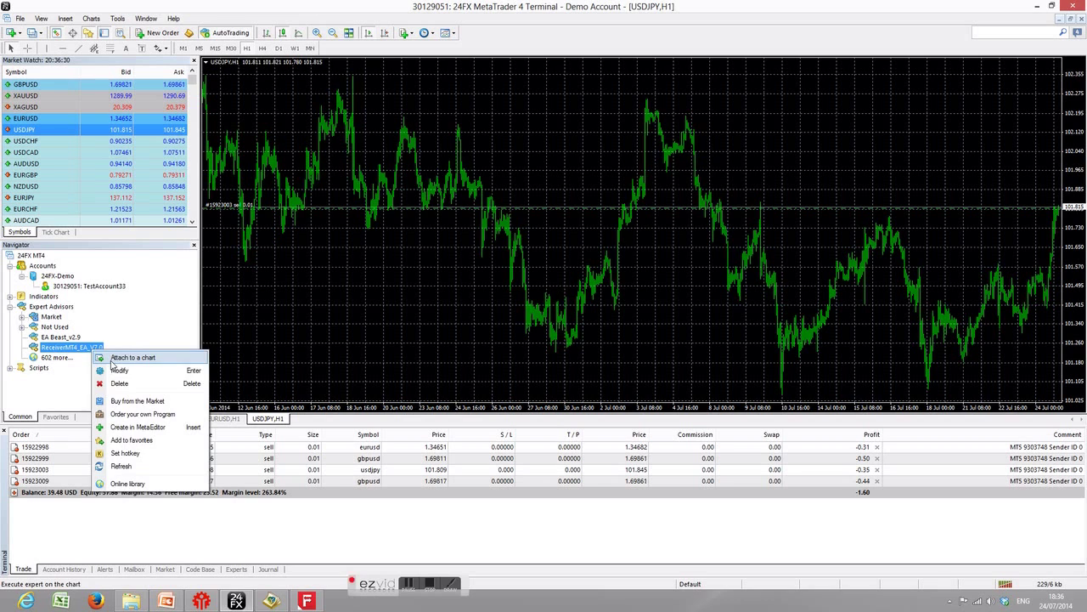
left_click(128, 358)
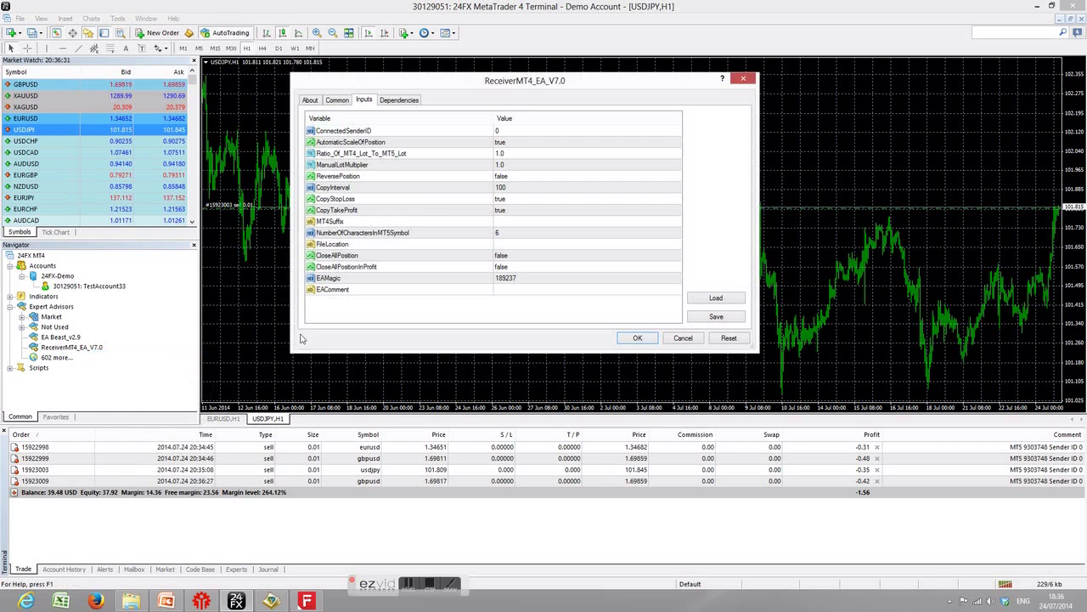
left_click(357, 132)
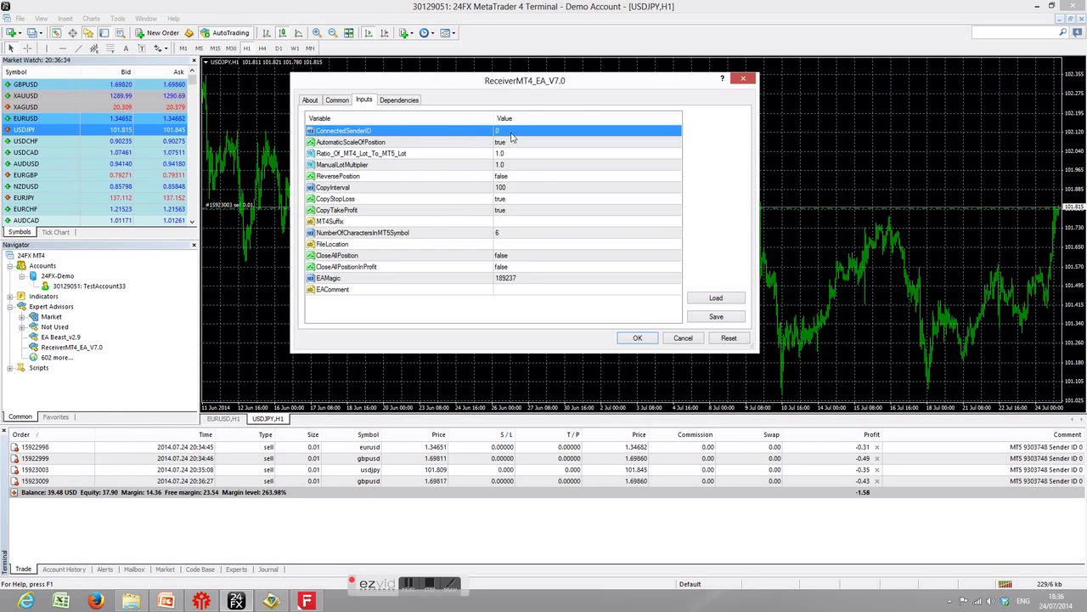
left_click(510, 133)
type("1")
left_click(514, 145)
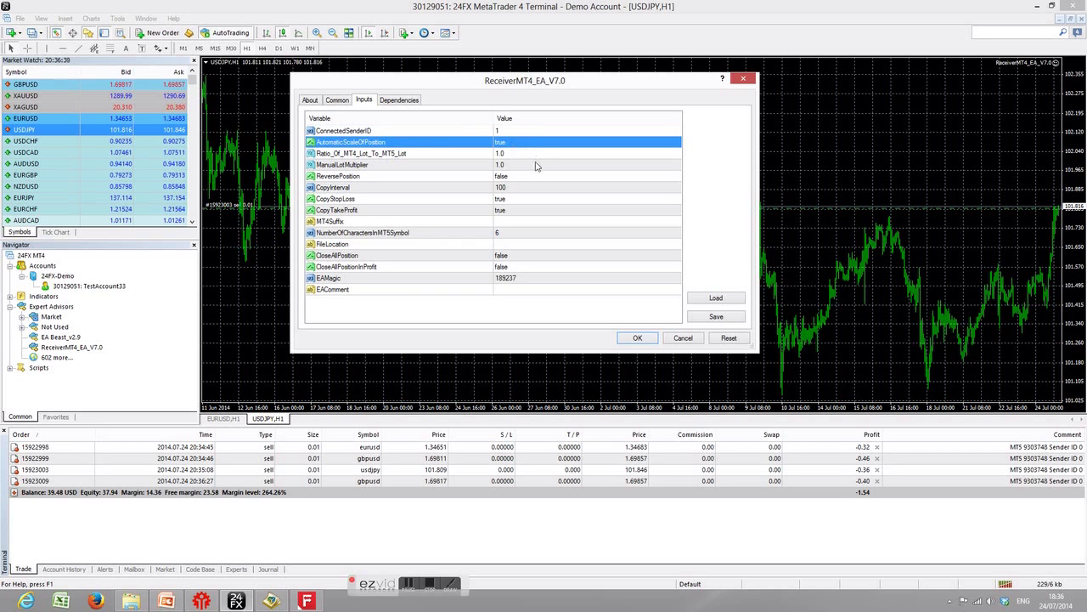
left_click(638, 338)
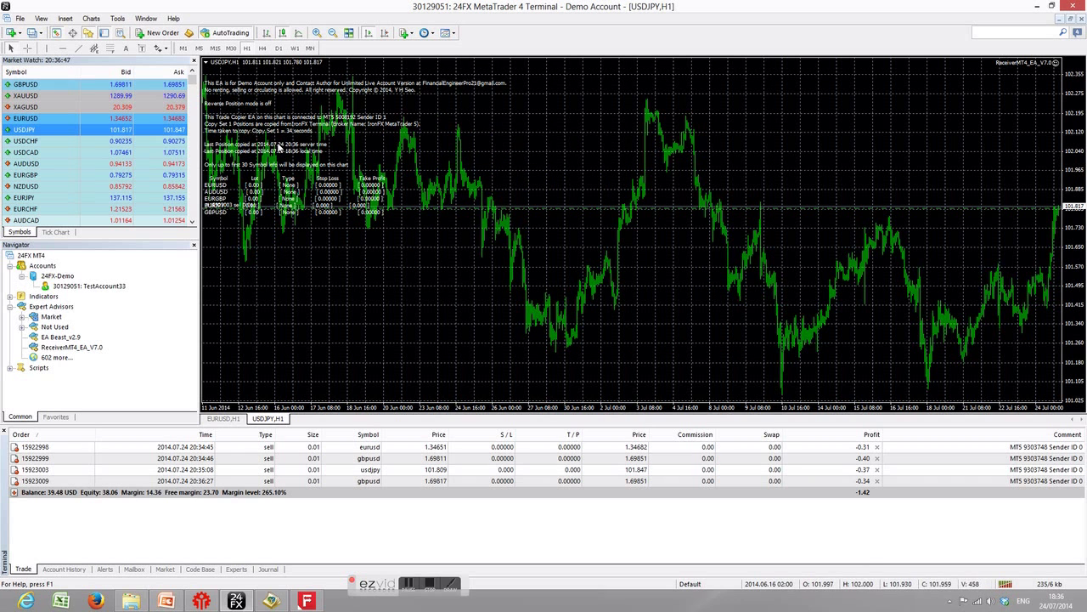
- Examine the receiver's copy status on the USDJPY chart, and review the open positions in the InstaForex MT5 terminal
left_click_drag(281, 147, 373, 153)
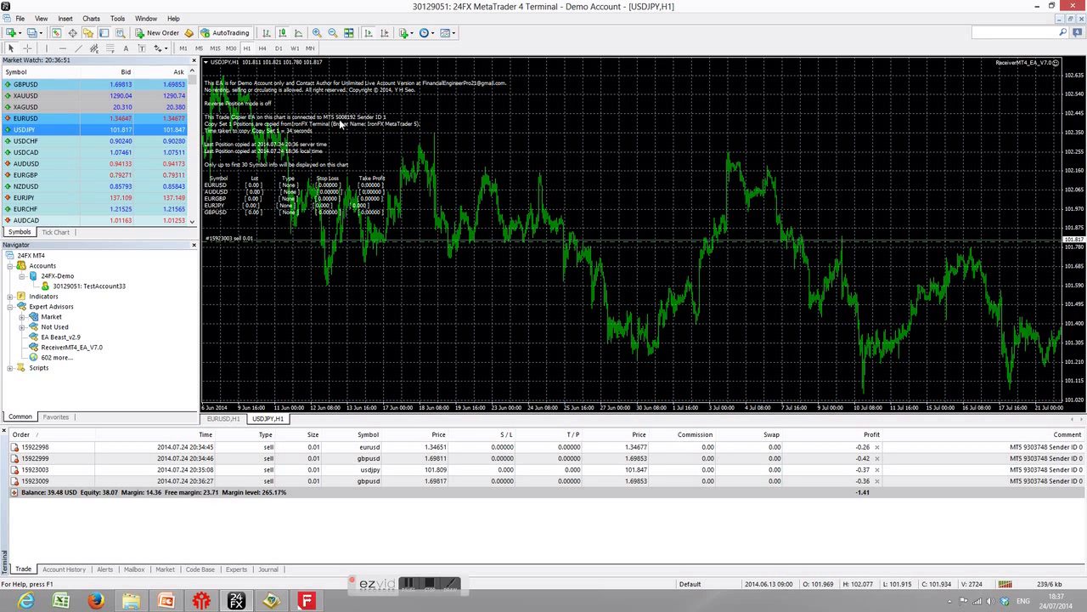
left_click_drag(349, 124, 215, 222)
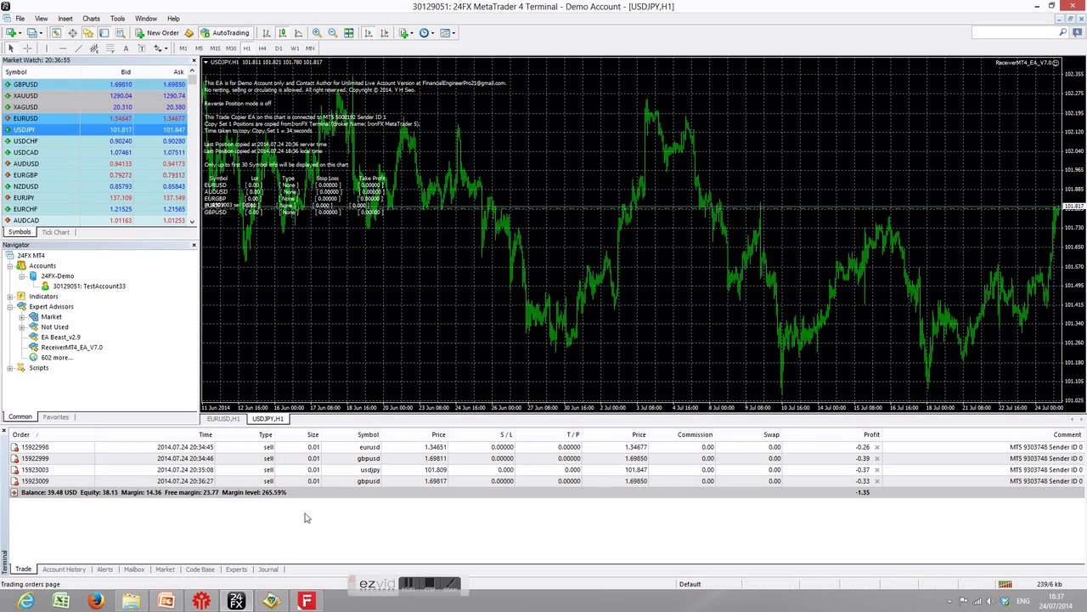
key("alt+Tab")
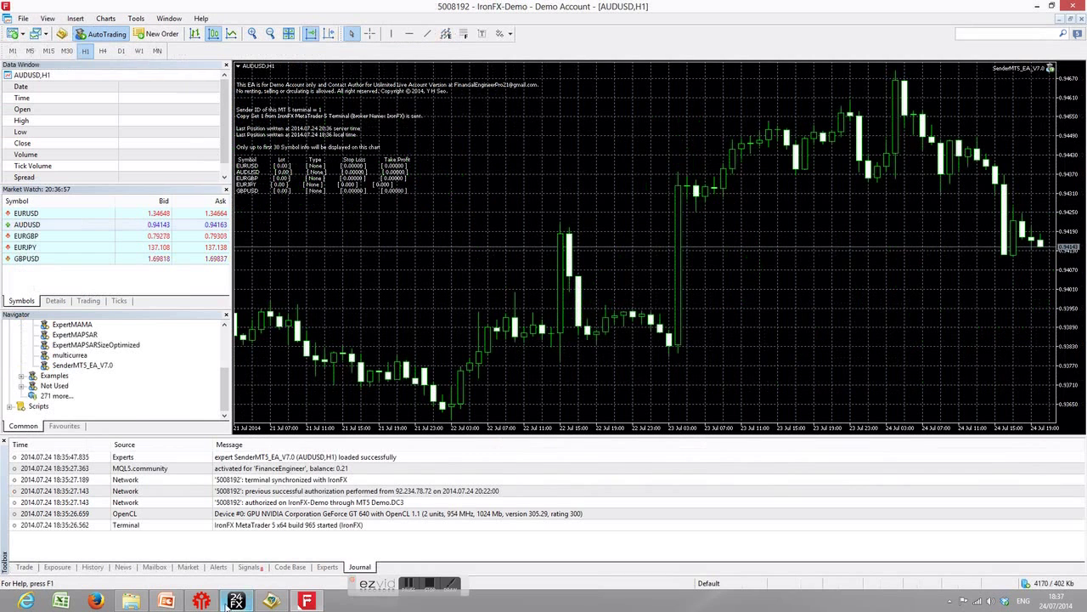
key("alt+Tab")
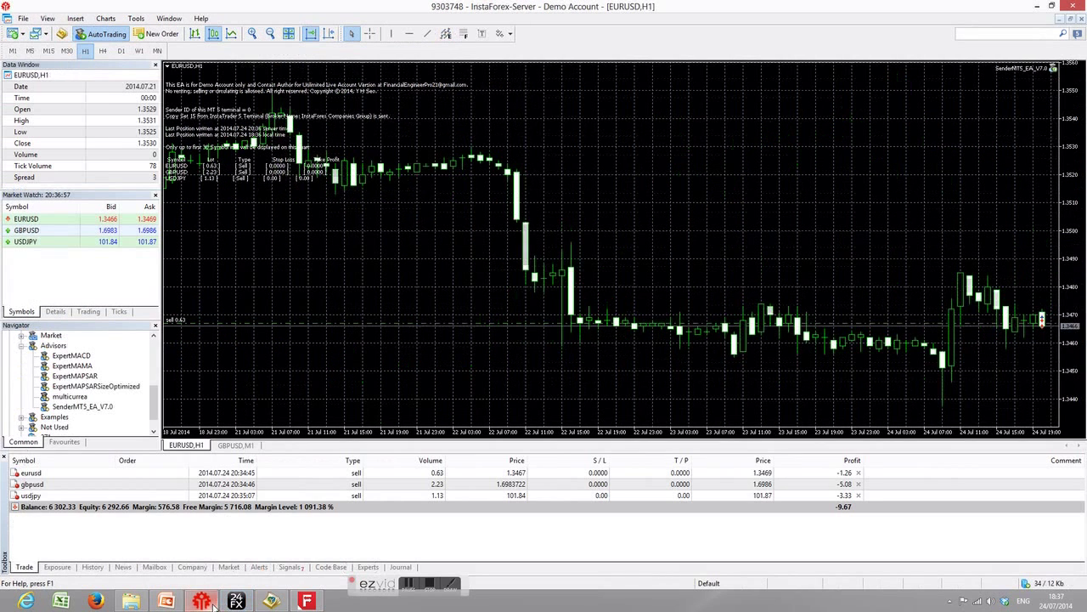
left_click(107, 475)
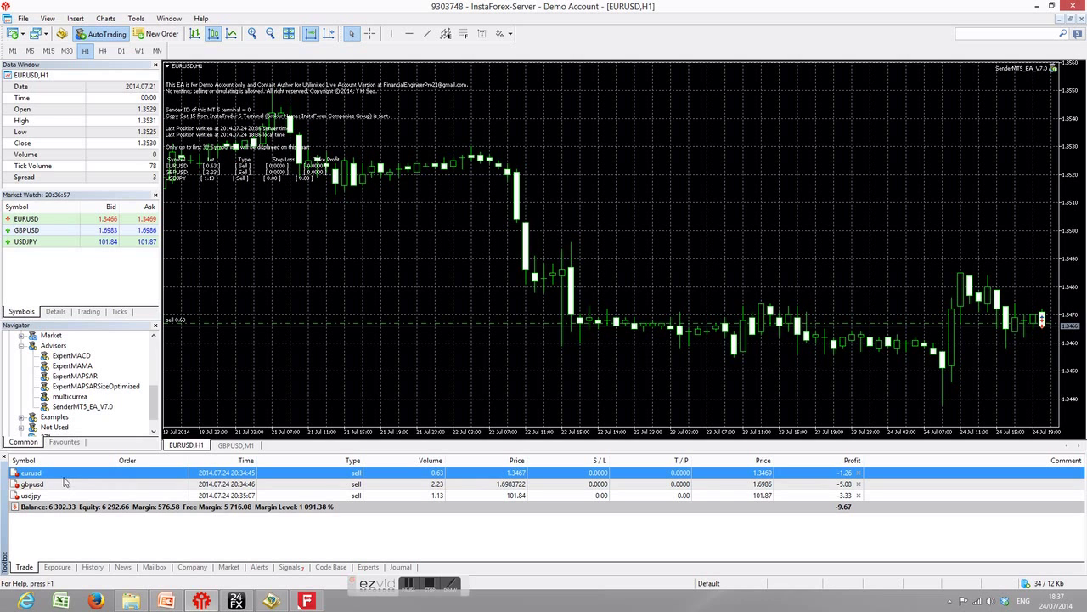
left_click(62, 486)
left_click(62, 497)
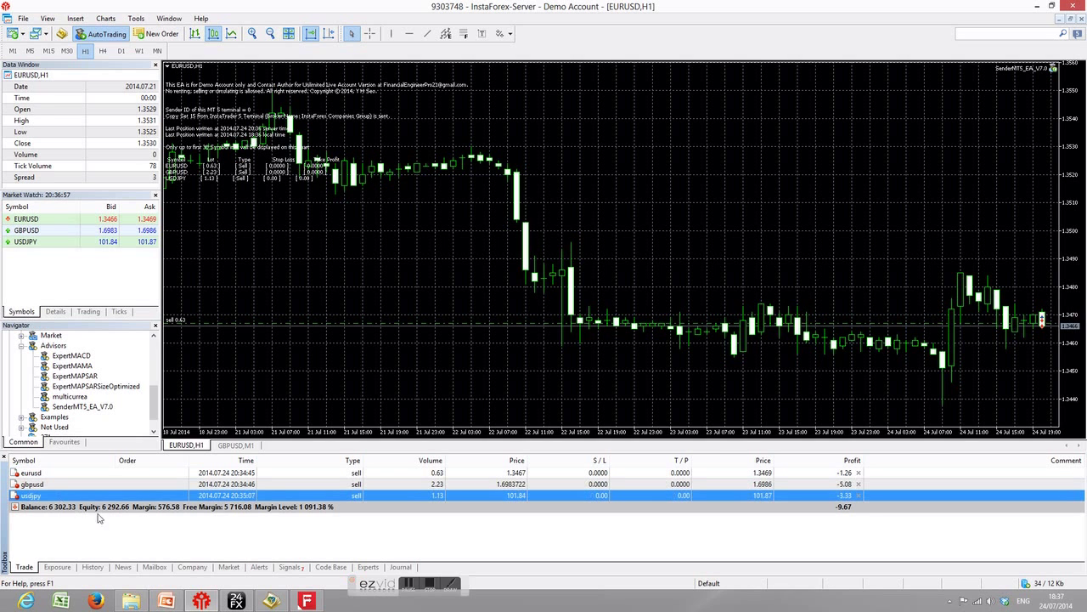
- Compare the copied trades in 24FX MT4 with the open positions in the InstaForex MT5 terminal
left_click(236, 600)
left_click(272, 531)
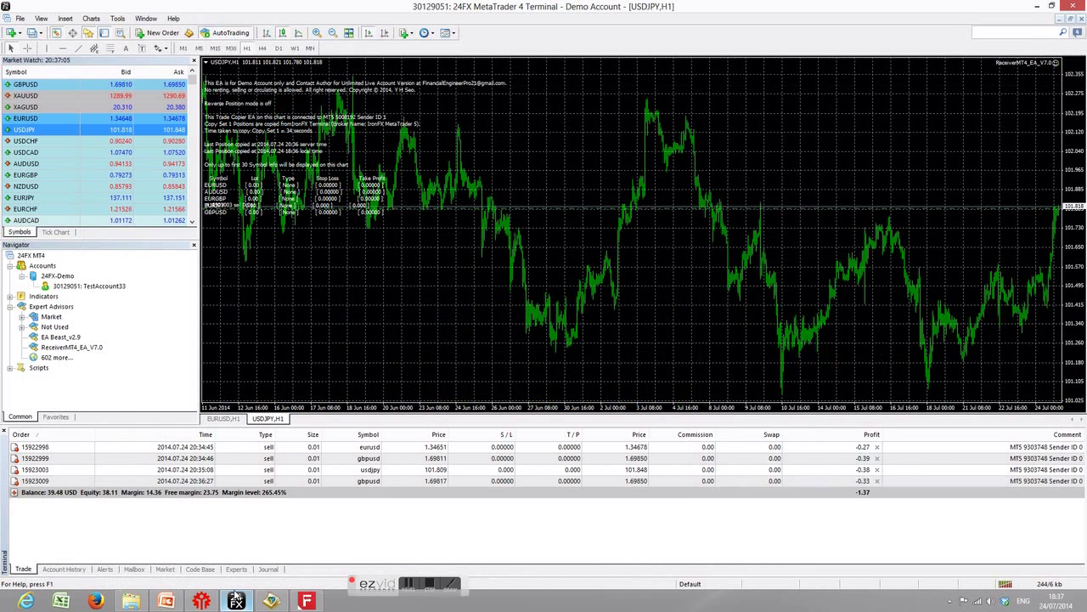
left_click(368, 462)
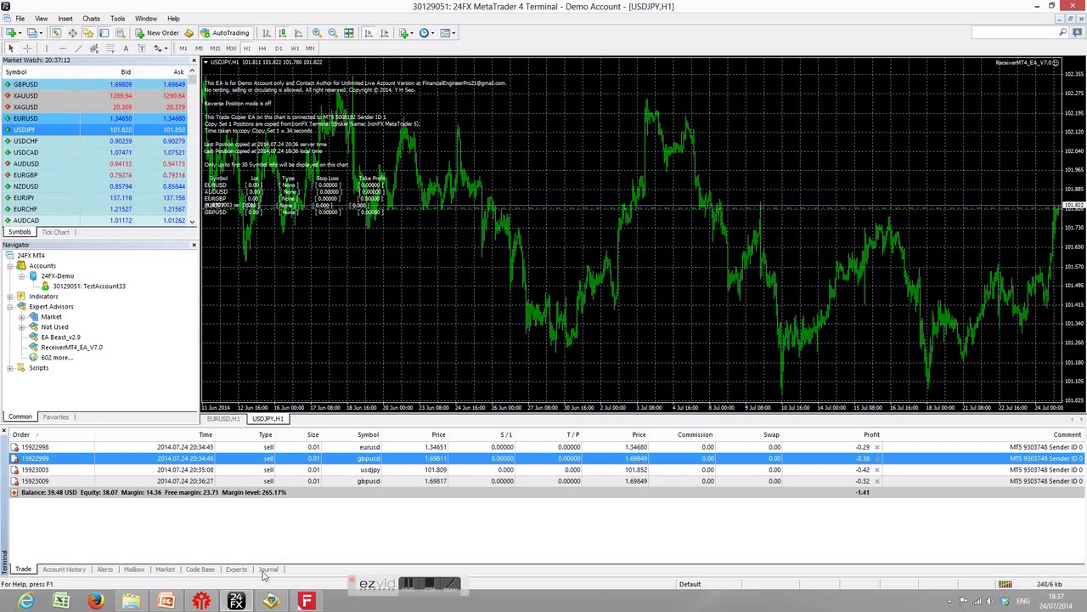
left_click(202, 601)
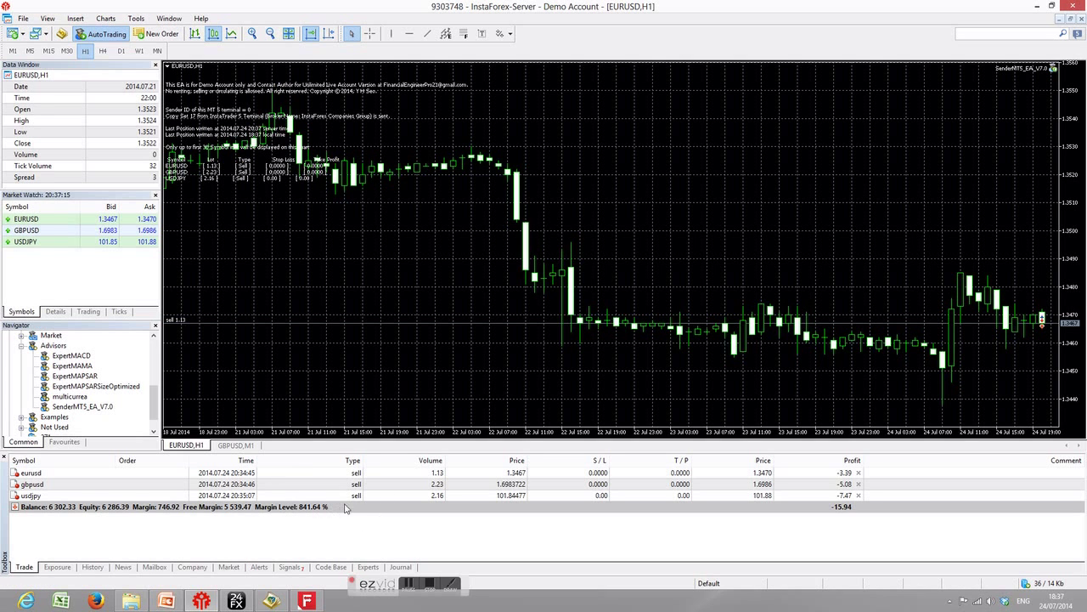
key("alt+Tab")
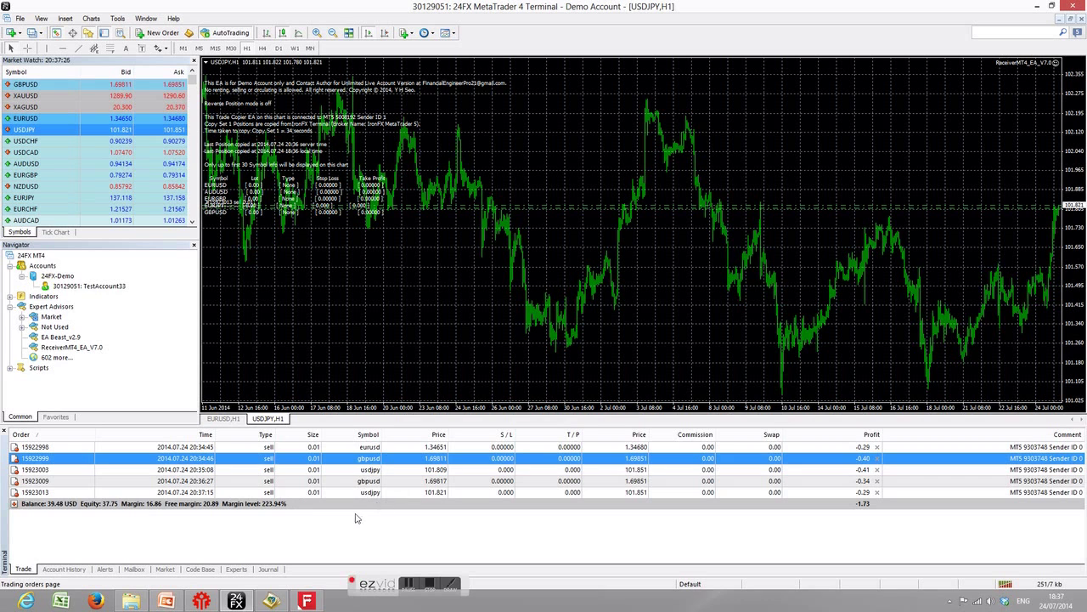
- Switch to the IronFX MetaTrader 5 terminal and open a EURGBP chart on the M1 timeframe
key("alt+Tab")
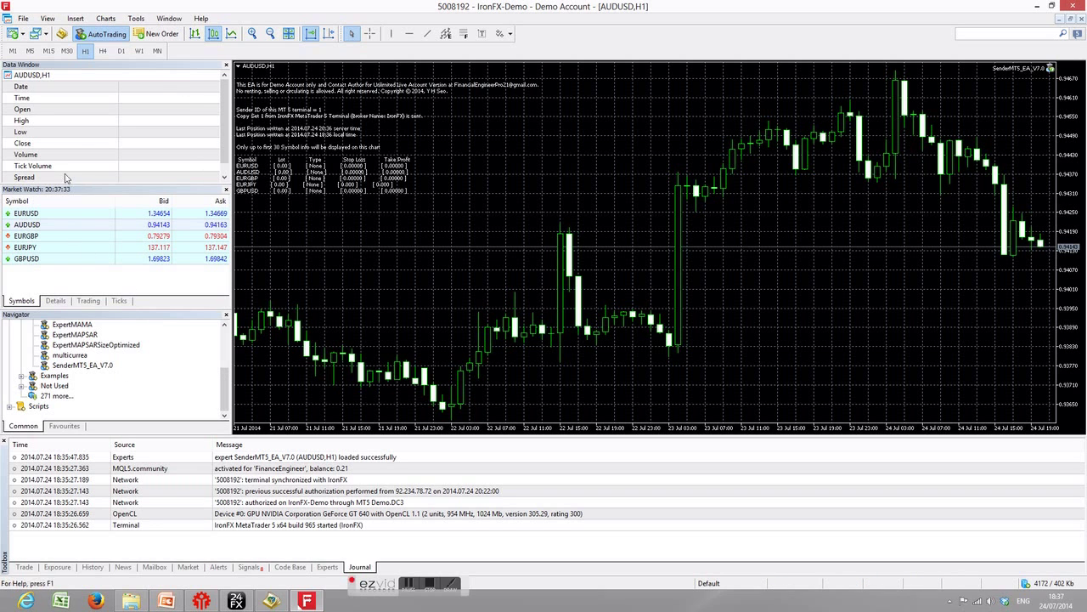
right_click(25, 237)
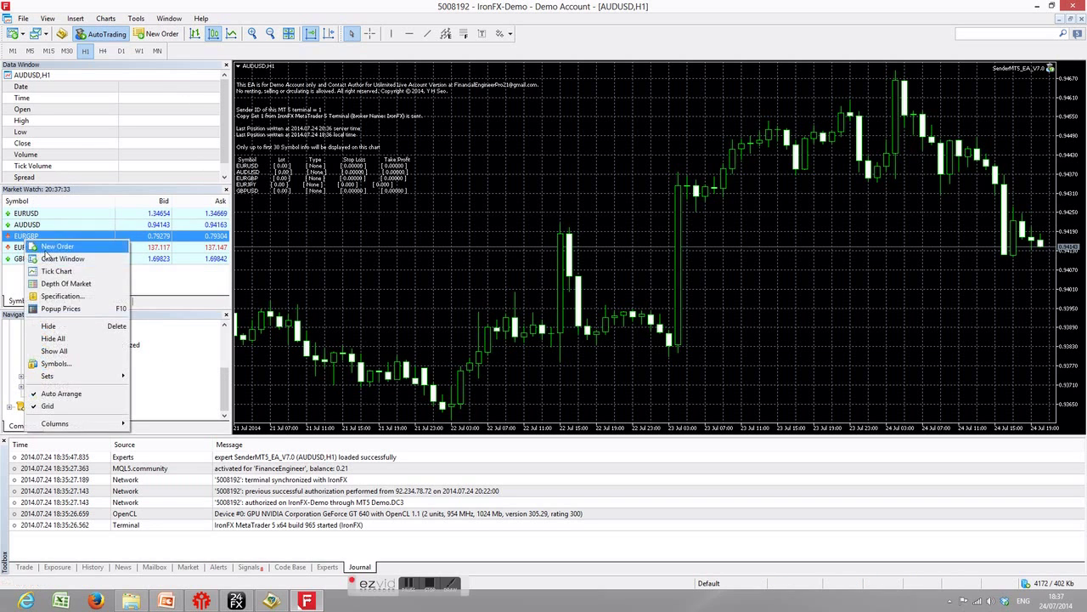
left_click(53, 256)
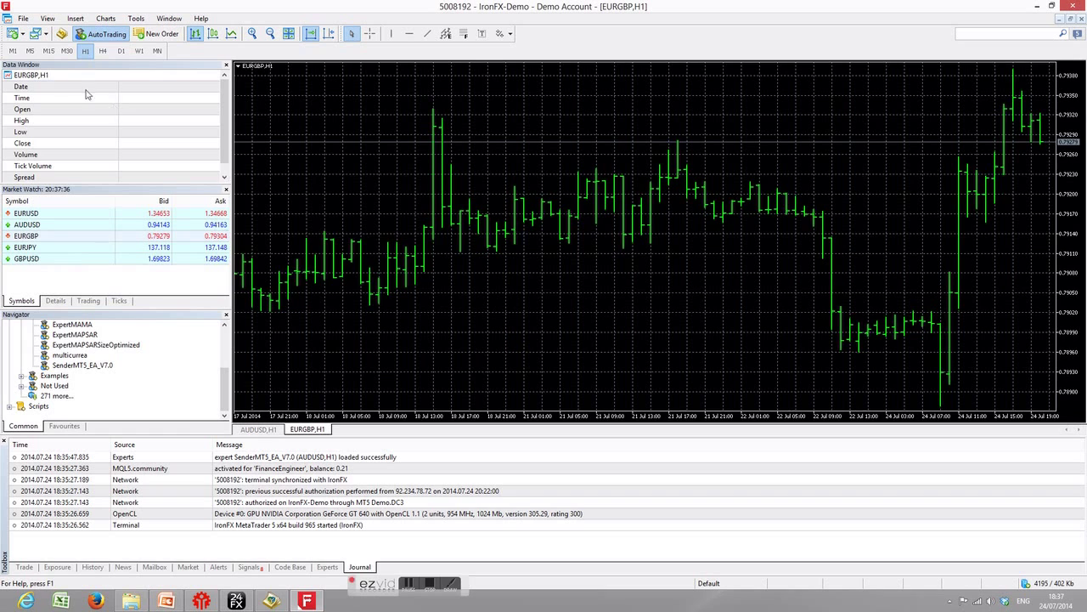
left_click(12, 50)
- Try to attach the multicurrea expert advisor to the EURGBP M1 chart with AutoTrading allowed
left_click(79, 357)
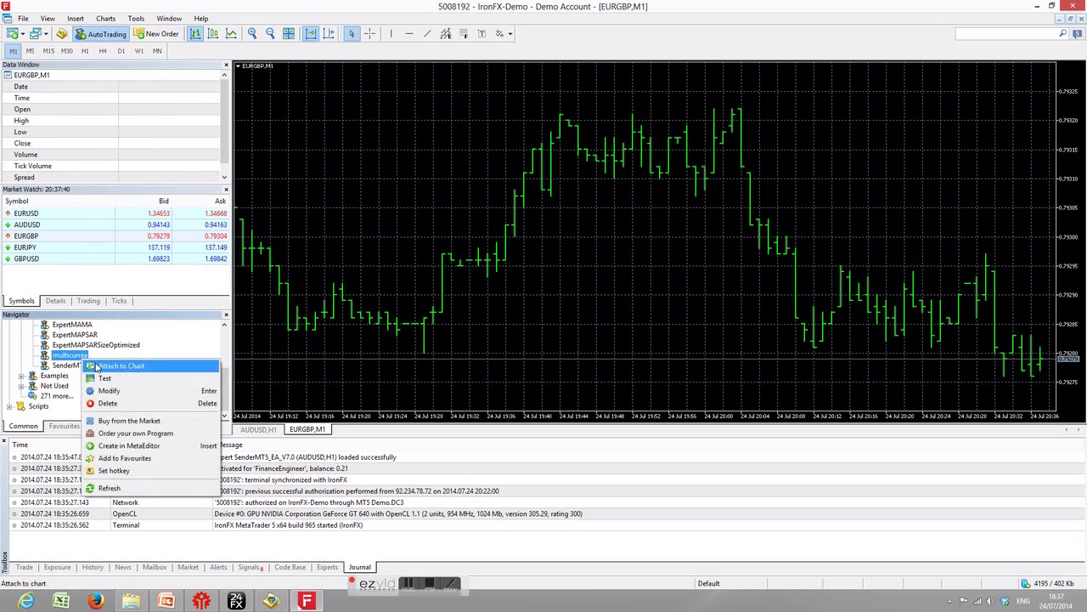
left_click(91, 366)
left_click(442, 372)
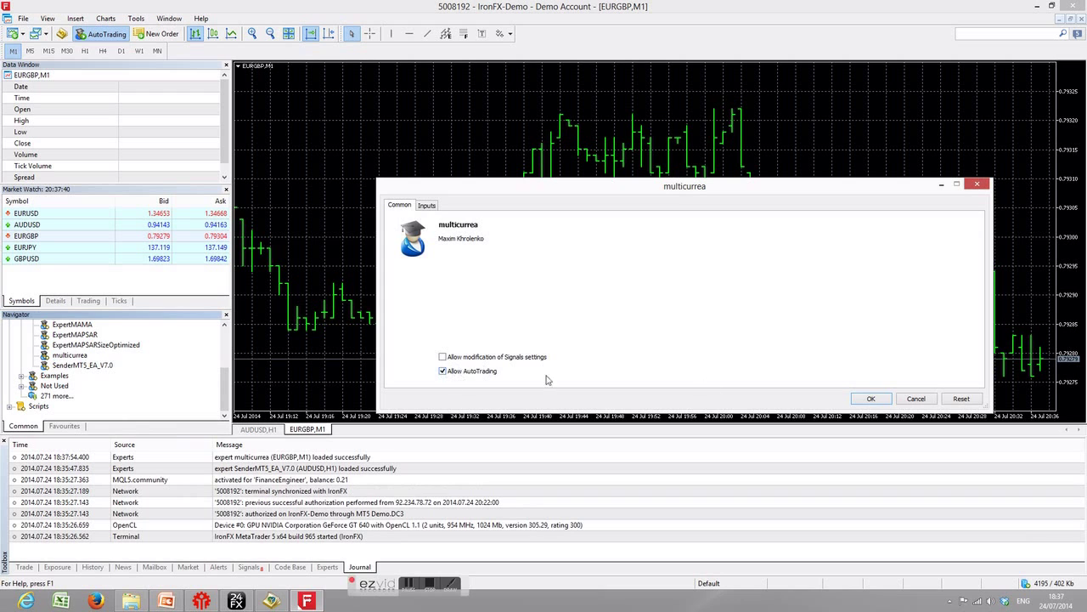
left_click(871, 398)
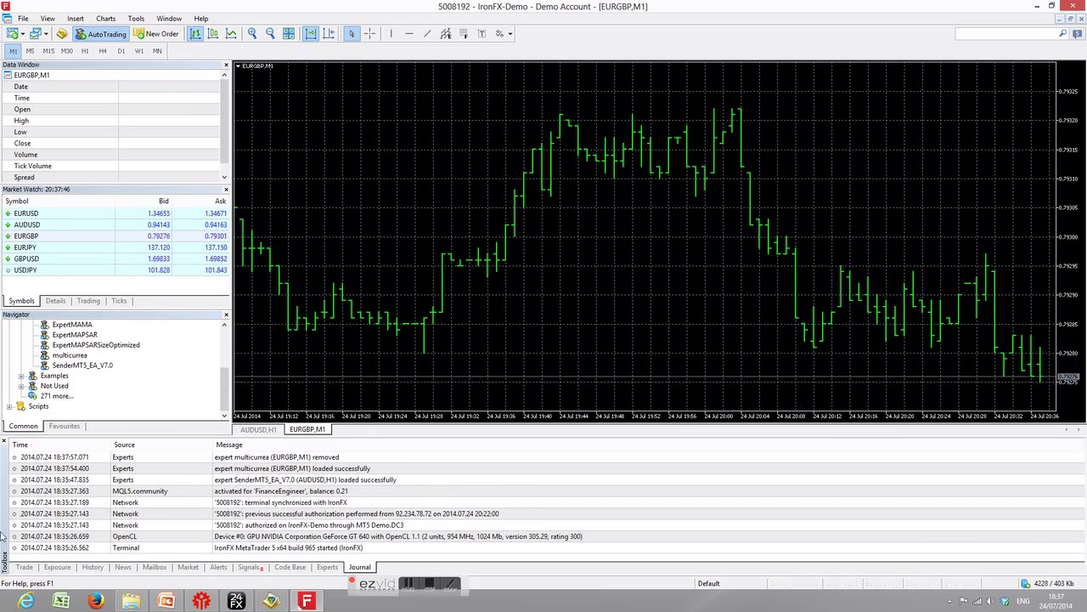
- Check the IronFX terminal's open trades and its expert log for the multicurrea advisor's activity
left_click(25, 567)
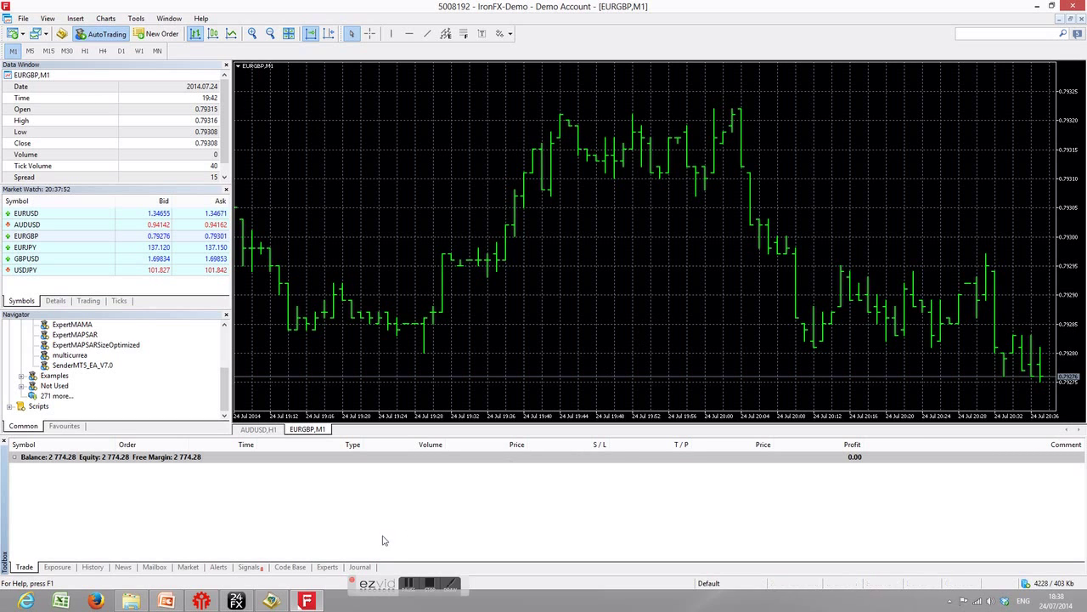
left_click(328, 567)
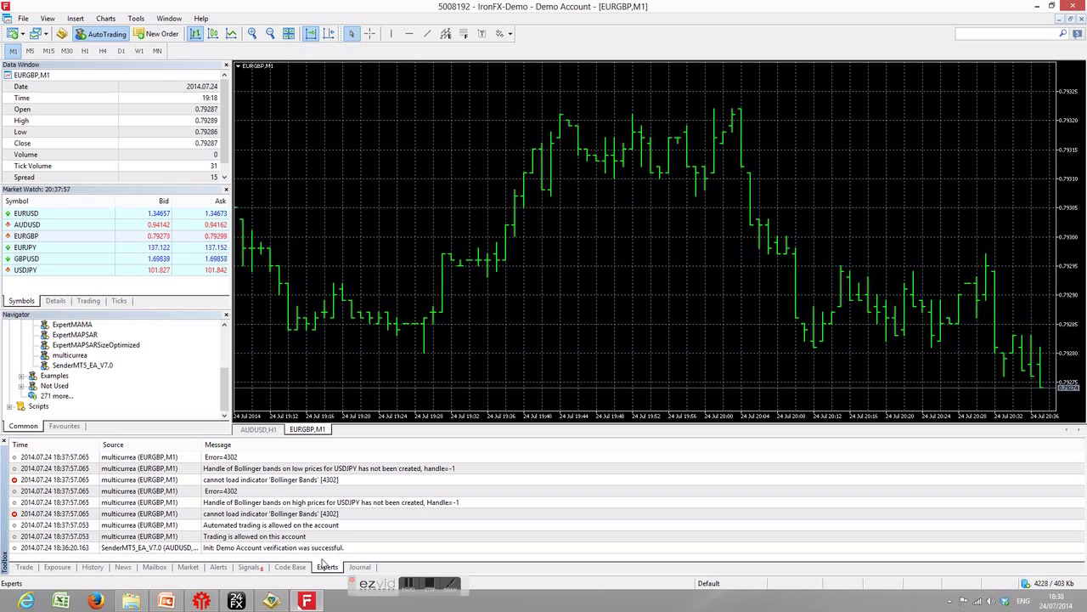
left_click(25, 568)
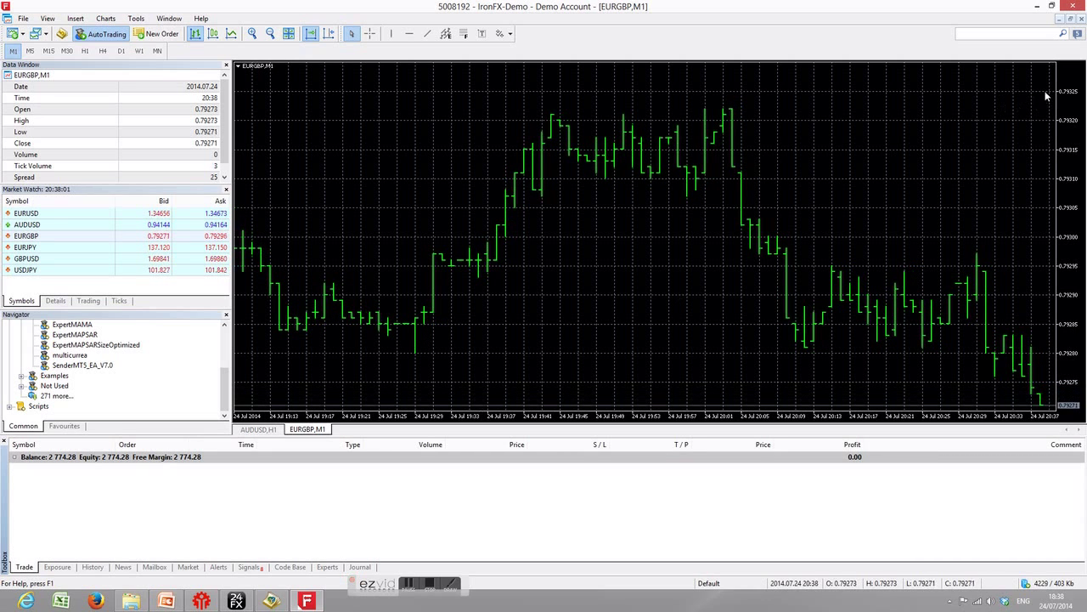
left_click(336, 567)
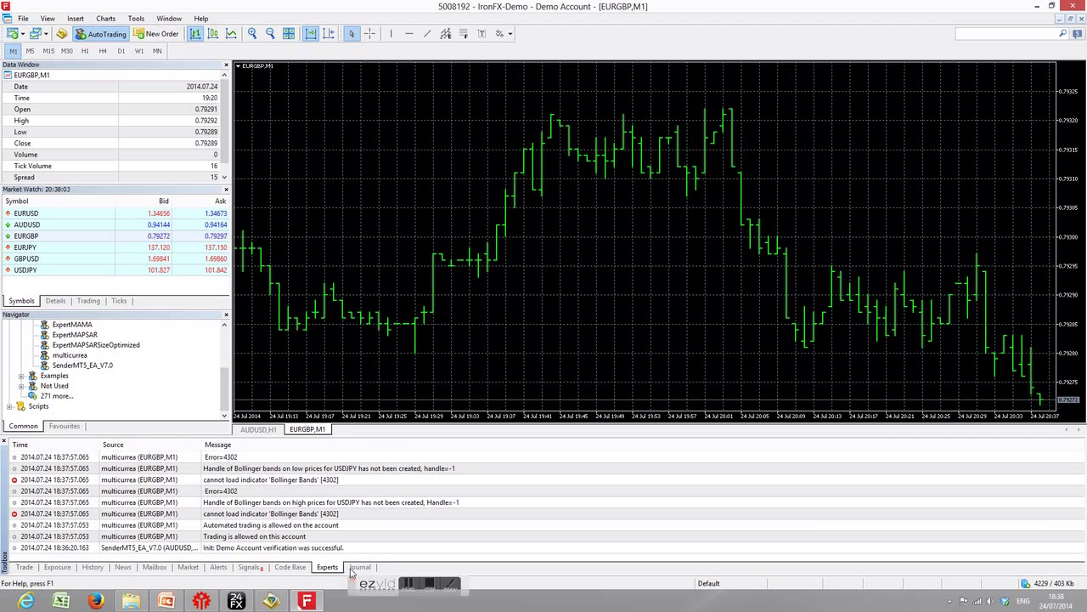
- Set the EURGBP chart's timeframe to M30
left_click(31, 51)
left_click(48, 51)
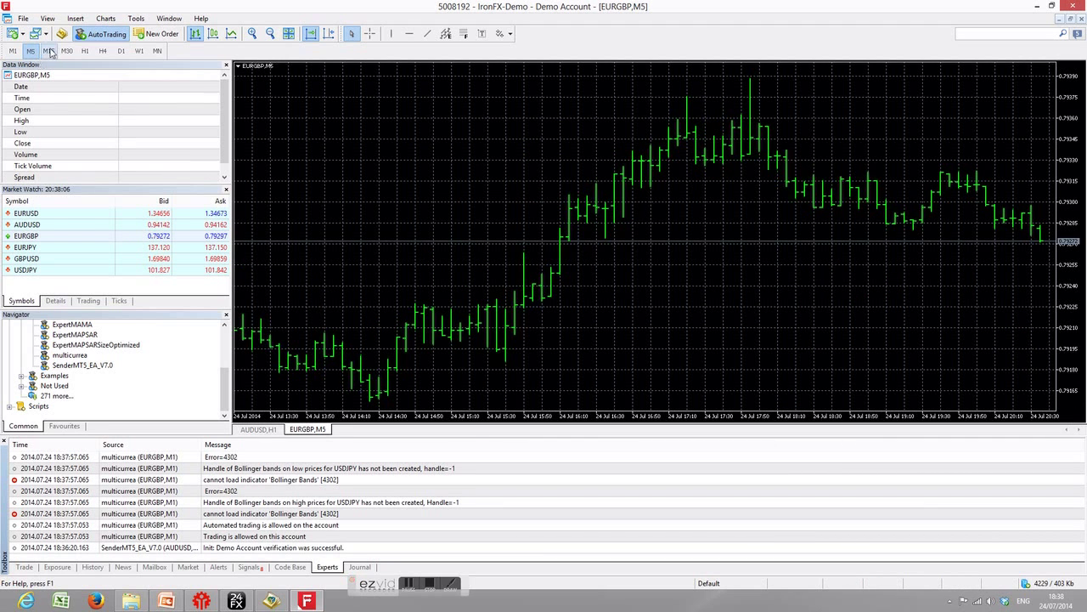
left_click(66, 51)
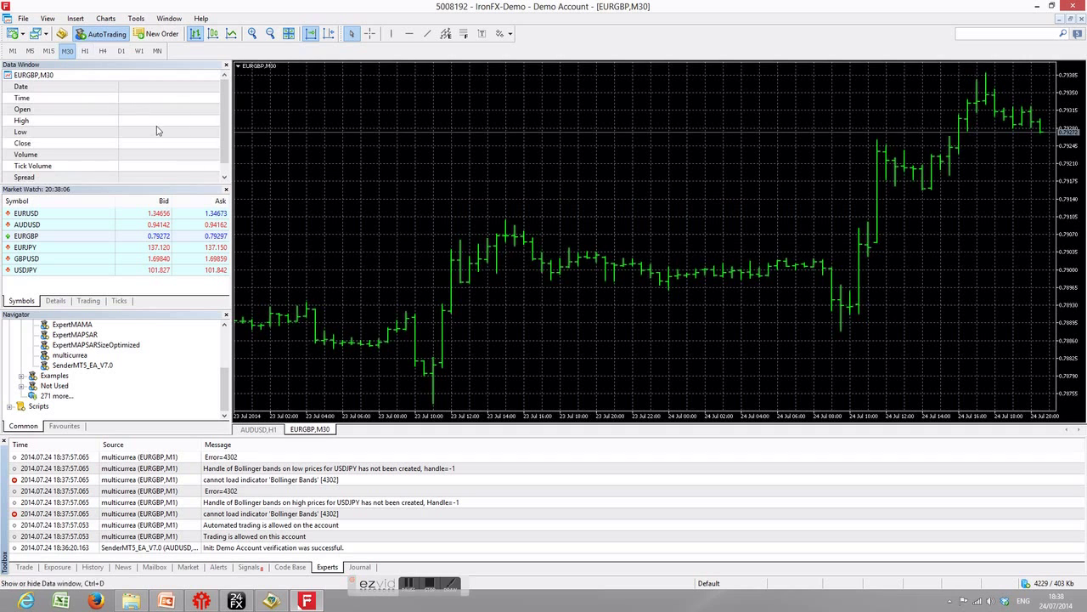
- Switch to the AUDUSD chart and the open trades, and sell 0.15 lots of EURUSD by instant execution
left_click(258, 429)
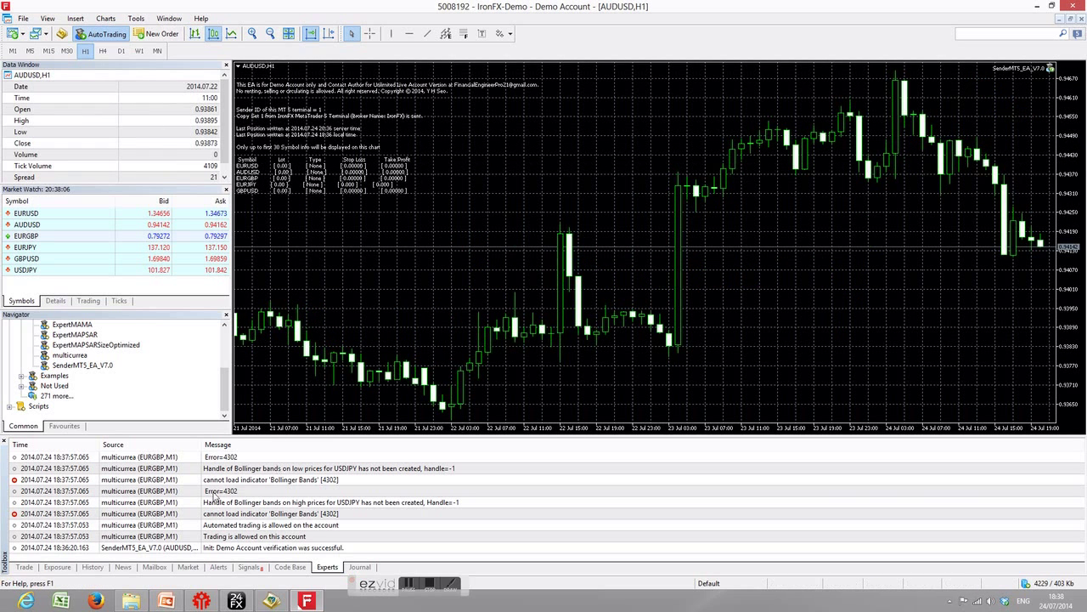
left_click(23, 567)
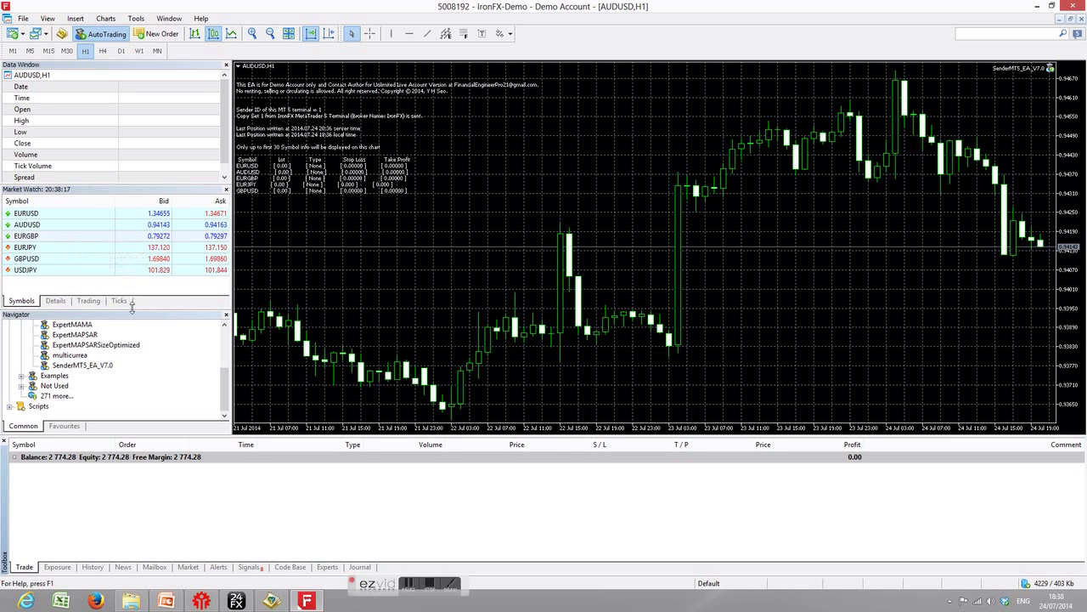
right_click(26, 214)
left_click(42, 219)
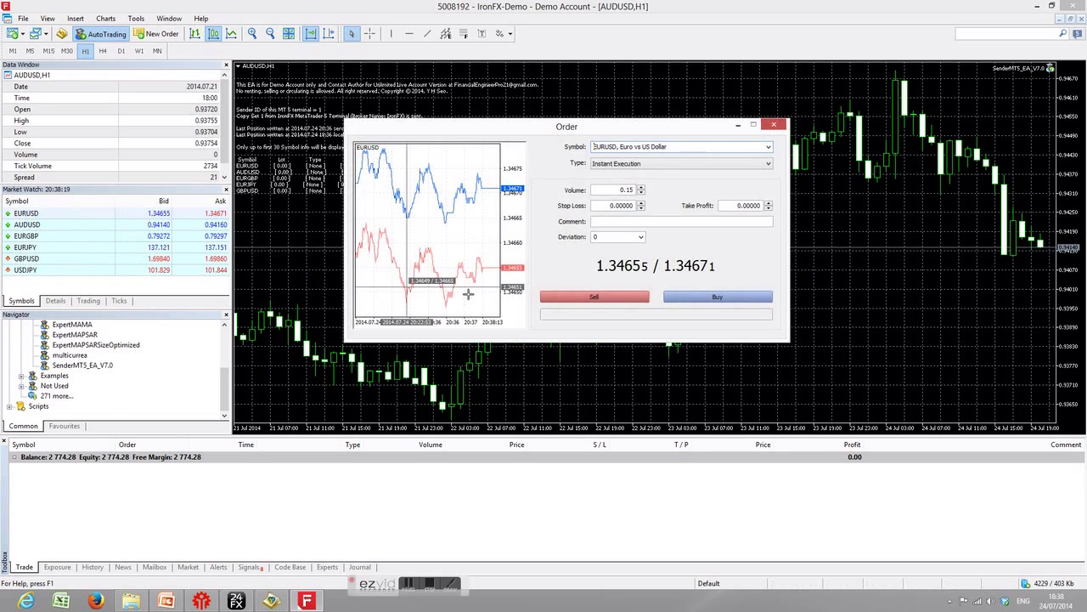
left_click(636, 294)
- Switch to the 24FX MT4 terminal and review the copied EURUSD position and its sender comment
left_click(236, 601)
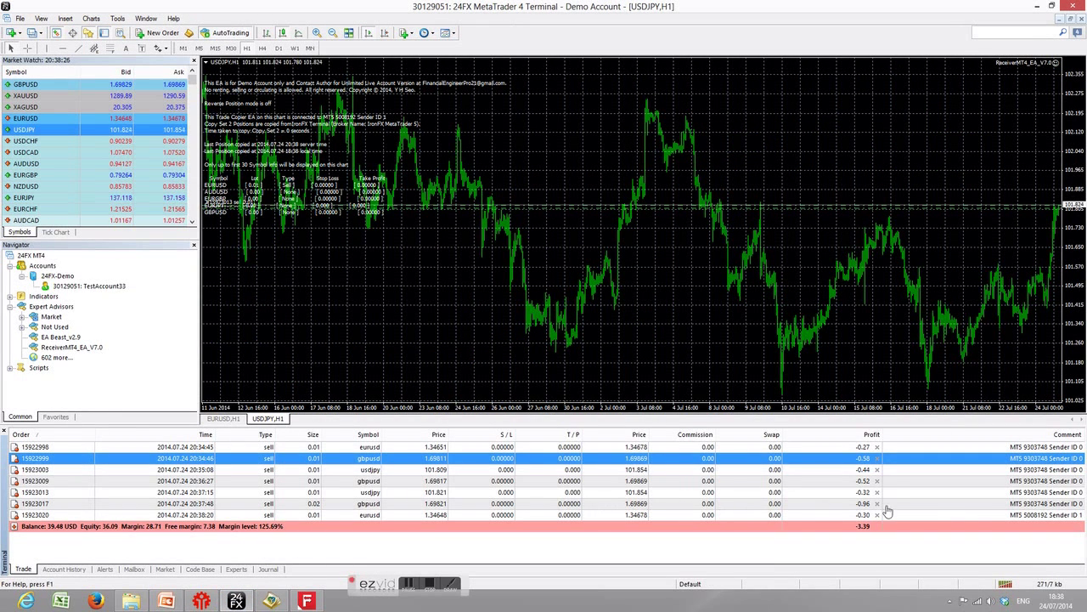
left_click(994, 515)
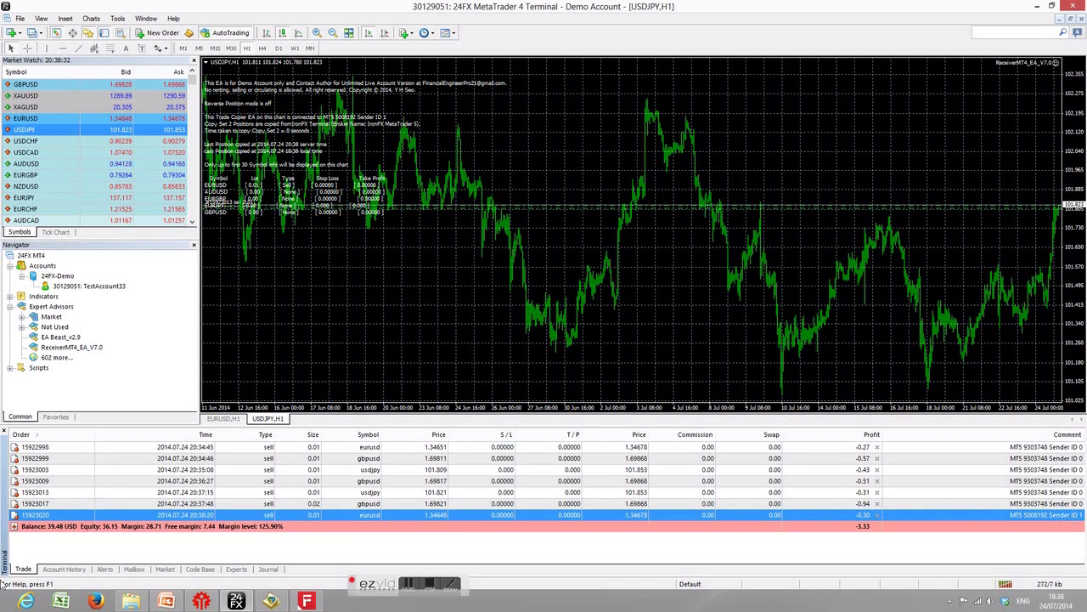
left_click(36, 533)
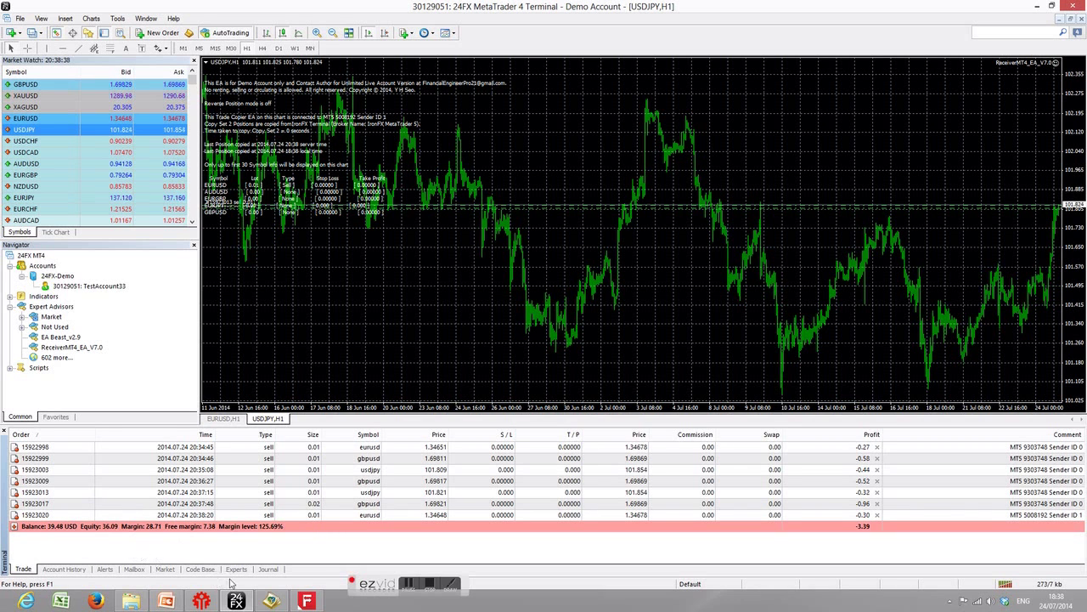
- Return to the IronFX MT5 terminal and buy 0.15 lots of AUDUSD by instant execution
left_click(312, 601)
right_click(32, 226)
left_click(40, 234)
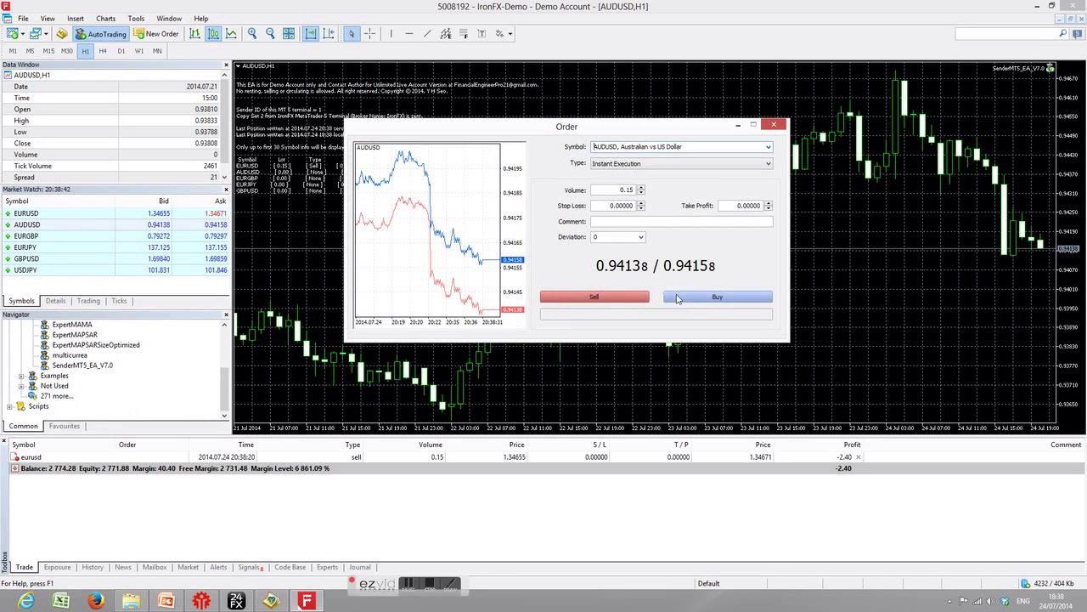
left_click(685, 300)
- Check the copied AUDUSD position in 24FX MT4, and review the signal-copying point on the PowerPoint summary slide
left_click(236, 602)
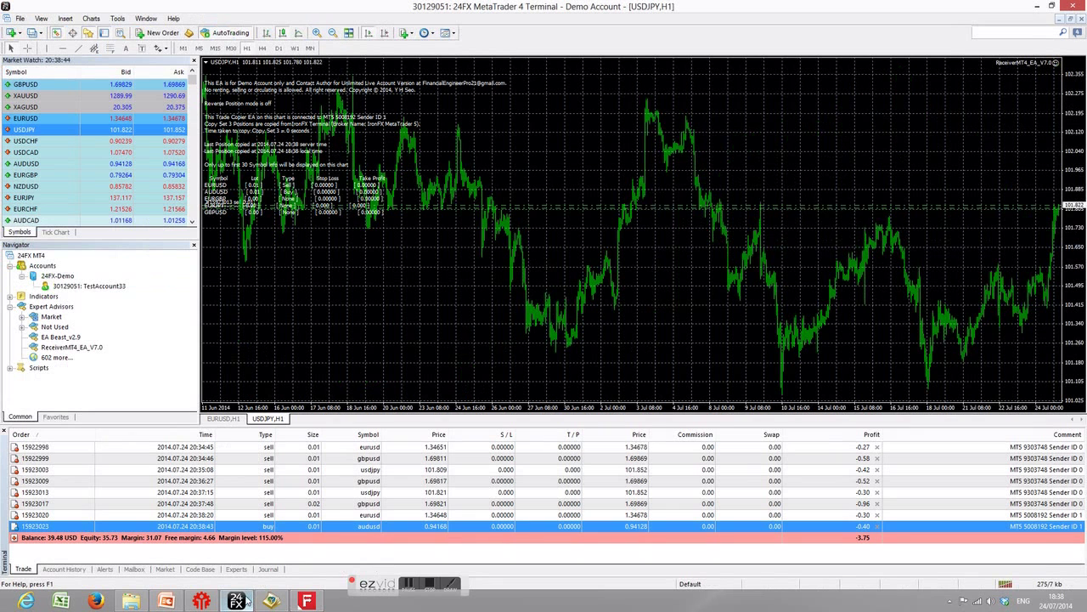
left_click(307, 601)
left_click(170, 603)
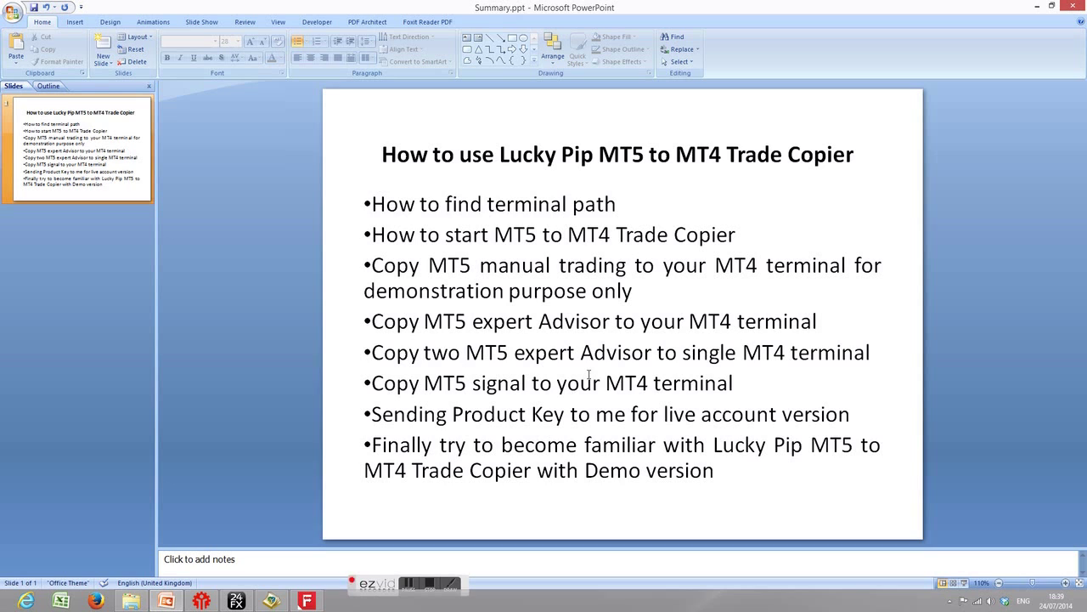
left_click(795, 387)
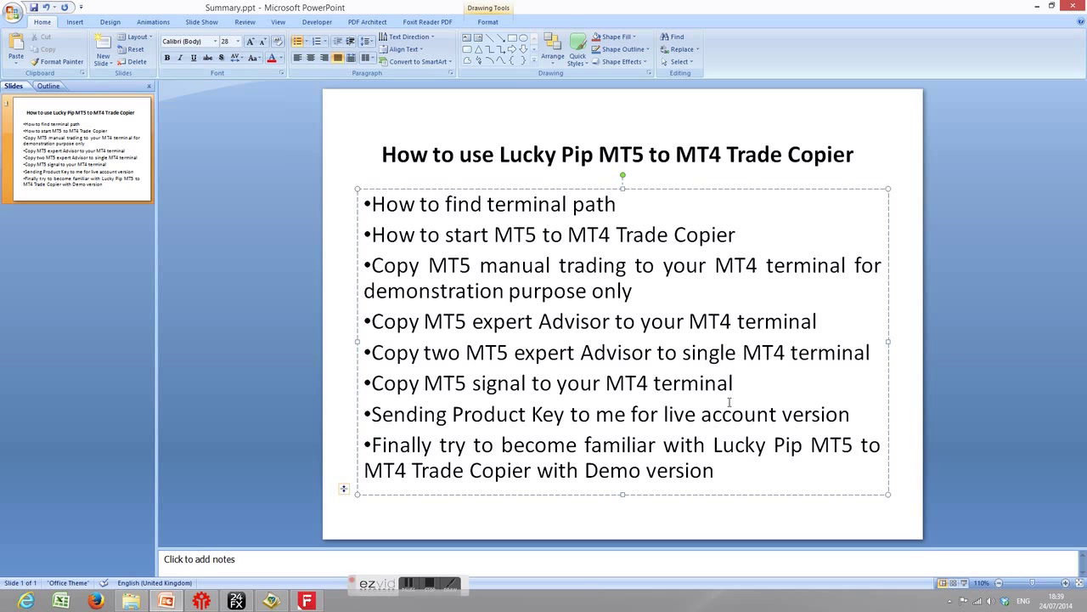
- Open the Killer Broker signal's details in the InstaForex MT5 terminal and view the login required for subscribing
left_click(201, 601)
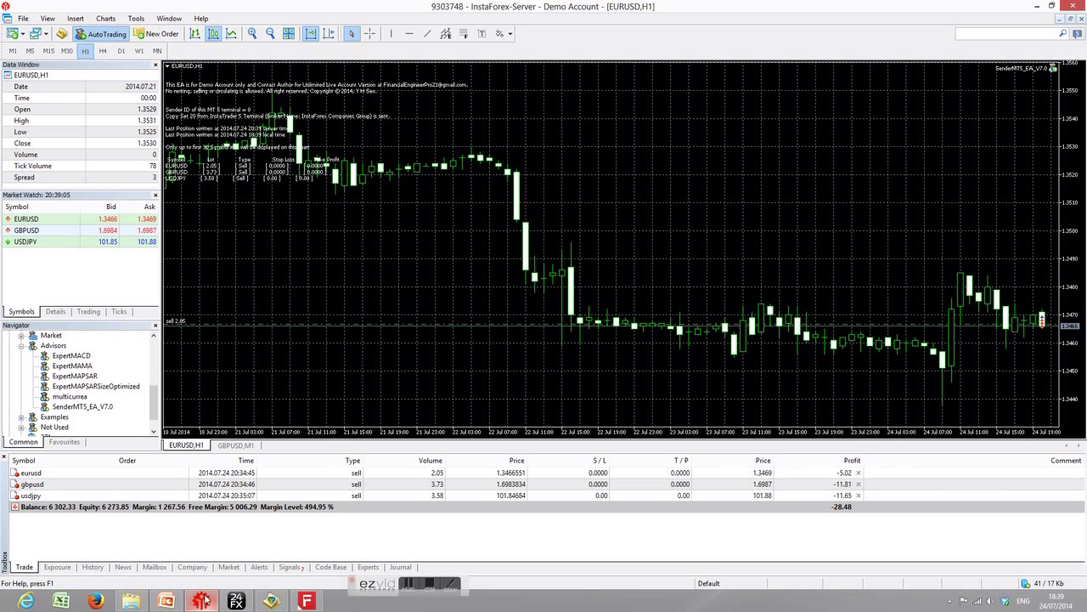
left_click(298, 569)
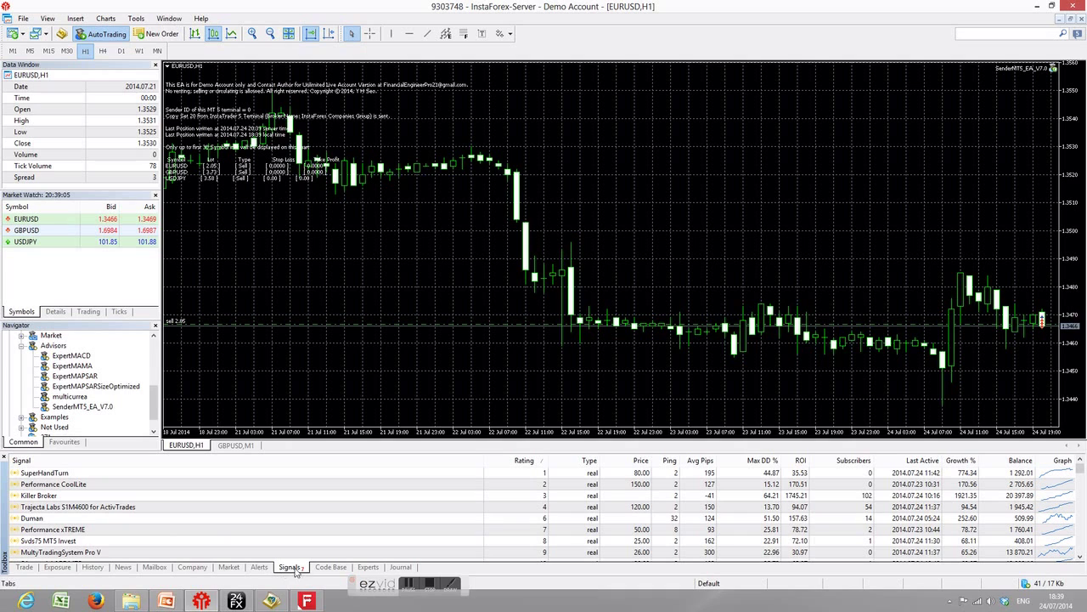
left_click(82, 497)
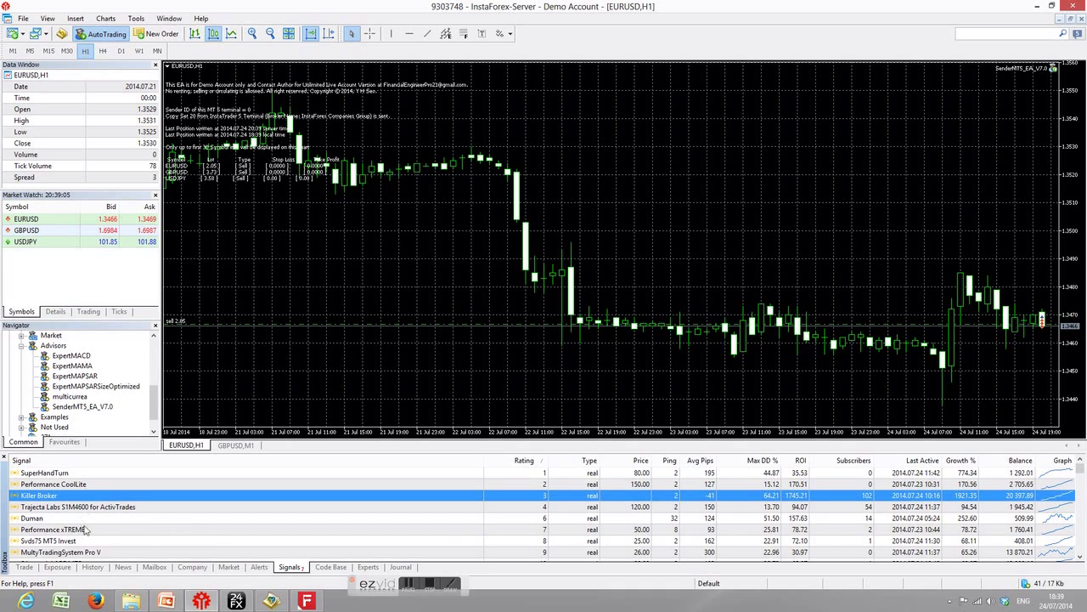
double_click(91, 497)
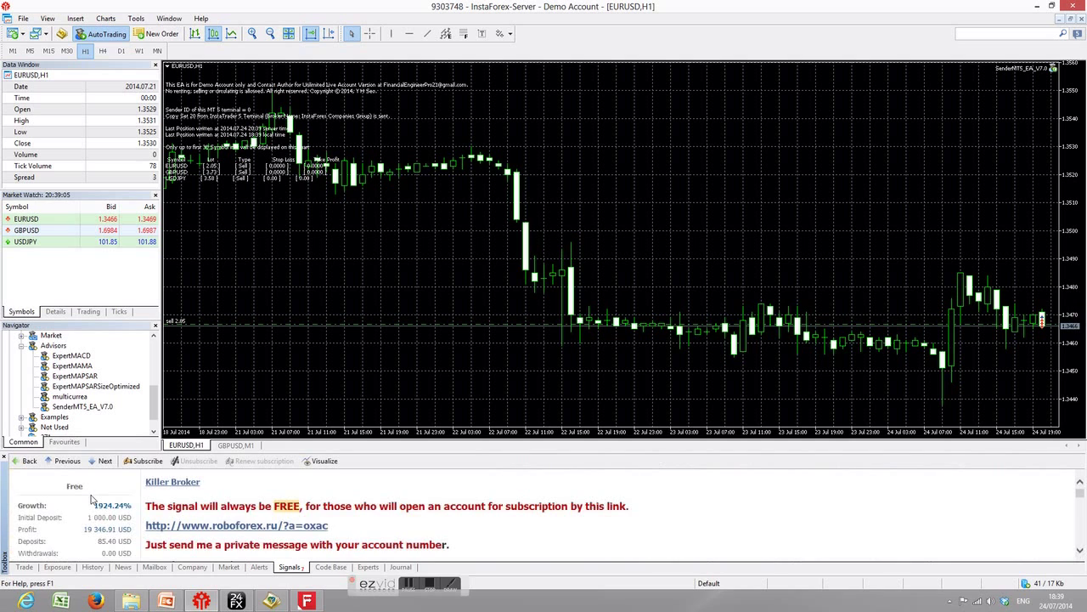
left_click(148, 461)
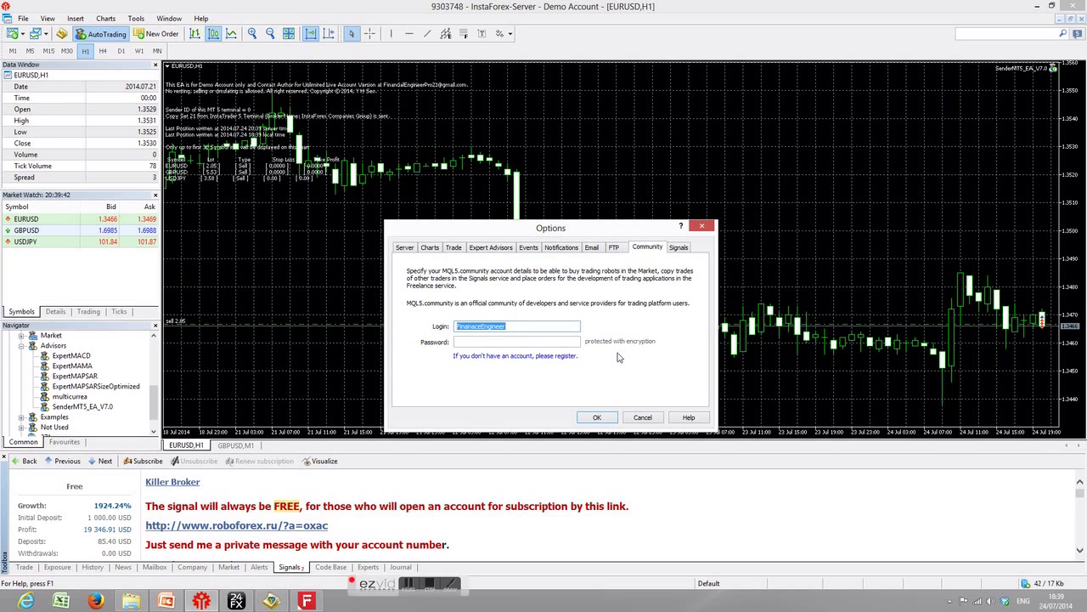
left_click(705, 227)
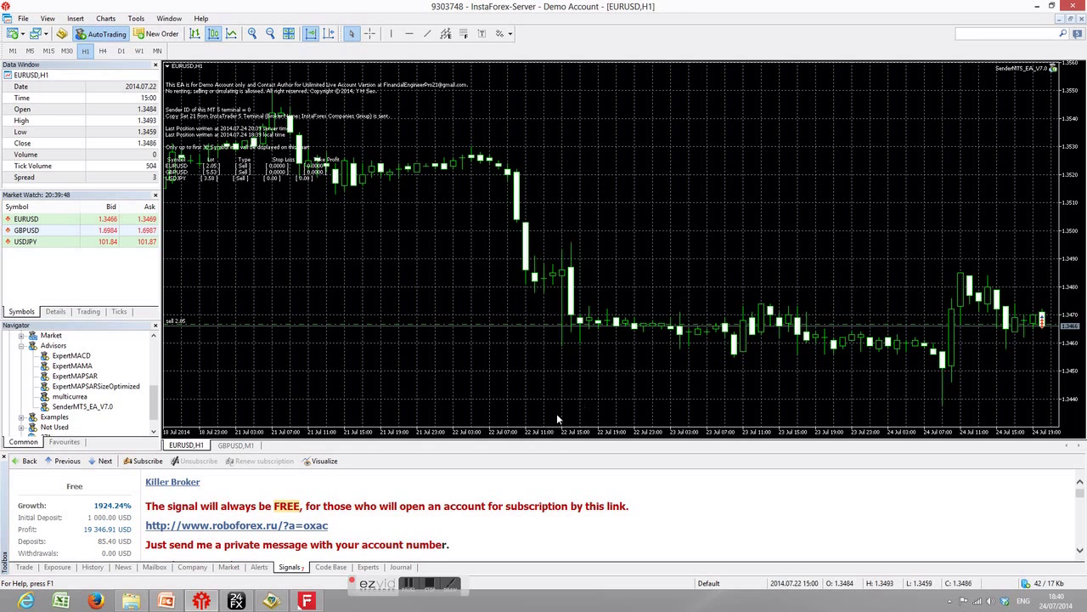
- View the GBPUSD M1 chart with the InstaForex open positions, and revisit the signal-copying point on the PowerPoint slide
left_click(241, 446)
left_click(25, 566)
left_click(166, 601)
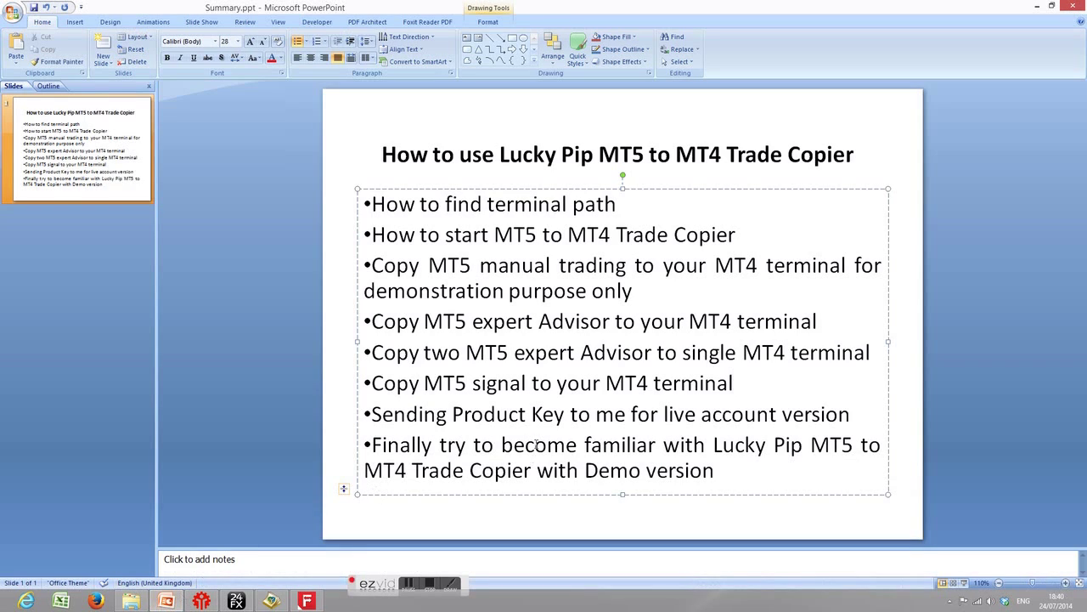
left_click_drag(385, 389, 372, 389)
left_click(759, 385)
- Launch MetaEditor from the InstaForex MT5 terminal and open the MQL5 Files folder in File Explorer
left_click(201, 600)
right_click(90, 376)
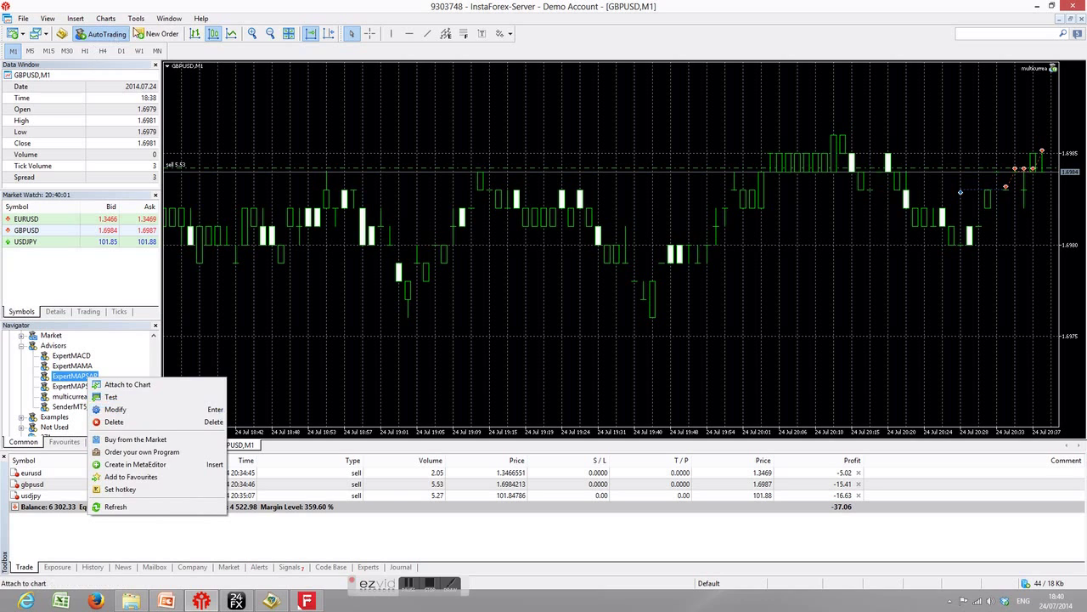
left_click(136, 17)
left_click(162, 64)
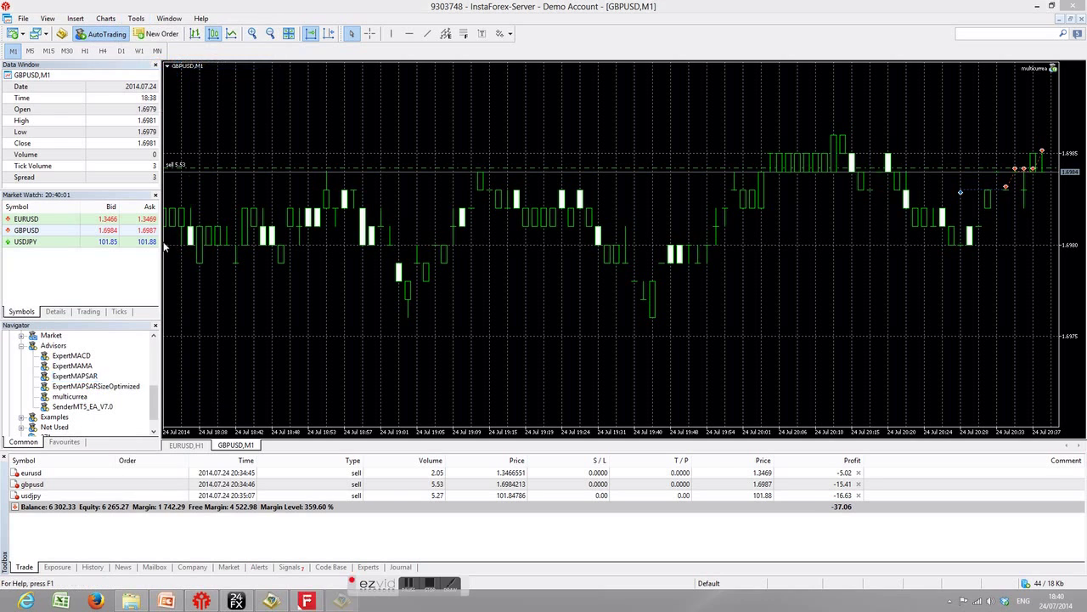
right_click(42, 81)
left_click(76, 91)
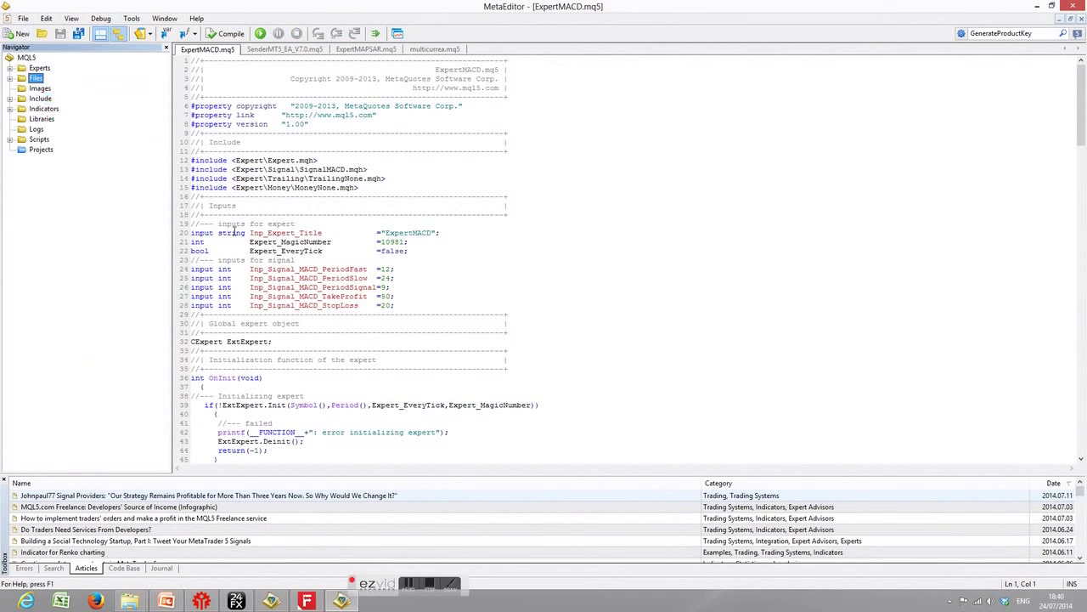
- Copy the MT5_ProductKey.txt file, and view the product key stored inside it
right_click(158, 137)
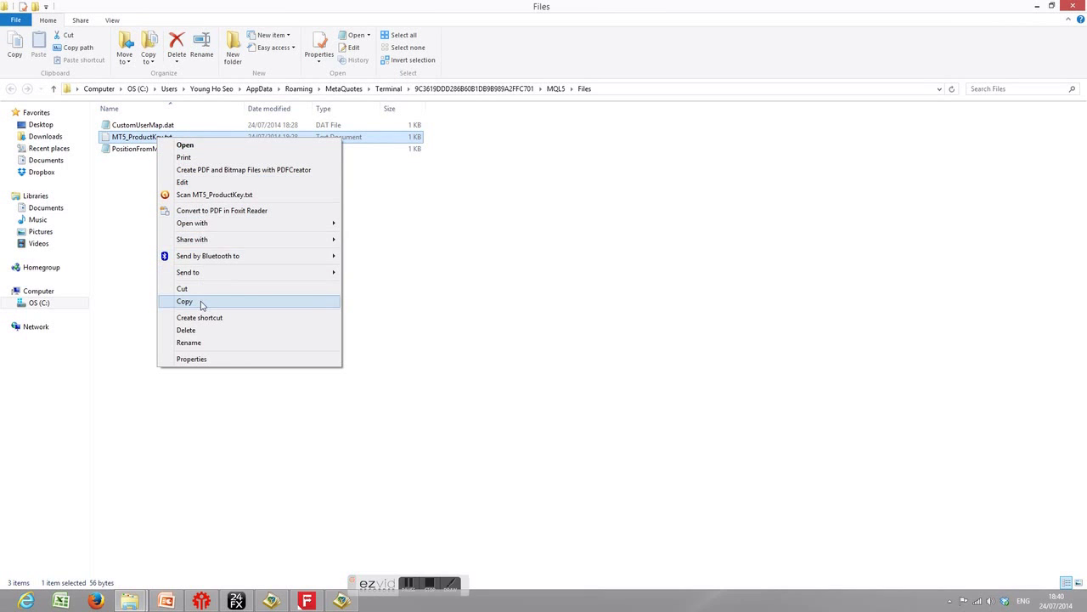
left_click(202, 304)
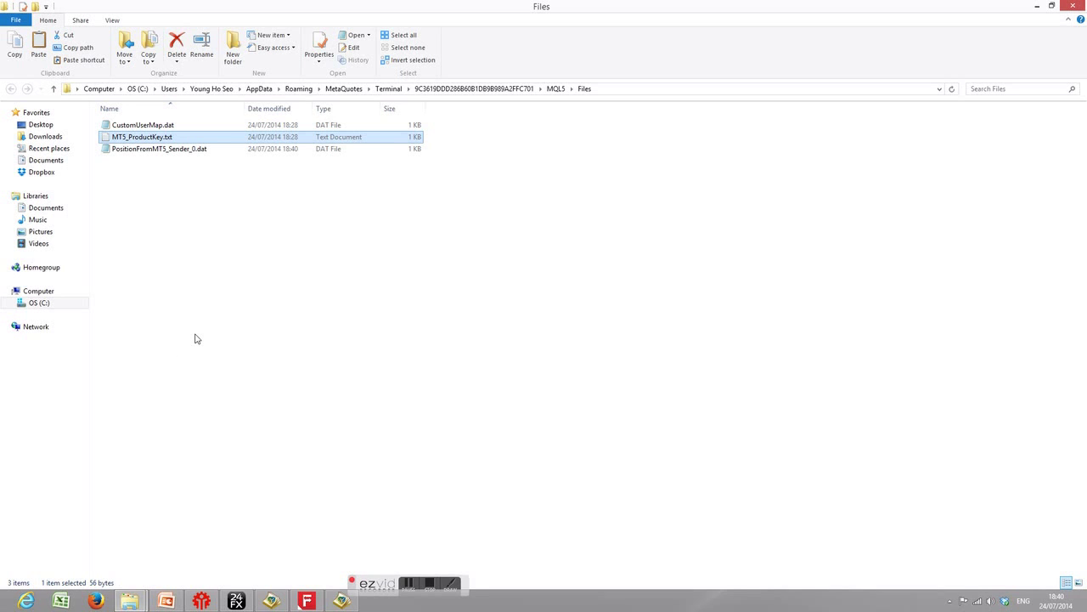
double_click(159, 143)
left_click_drag(249, 58, 143, 60)
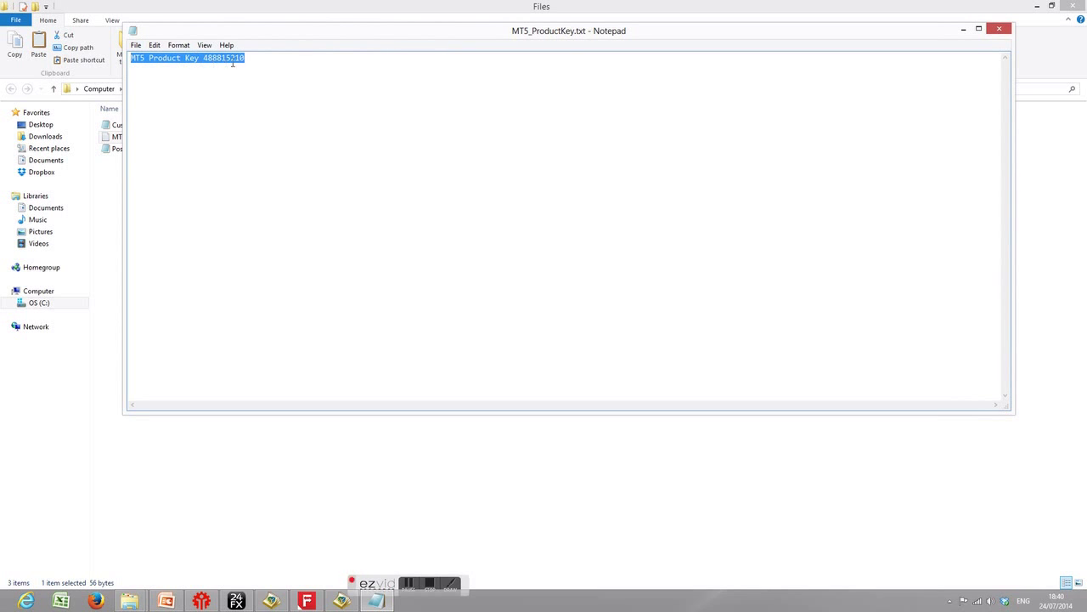
left_click(999, 29)
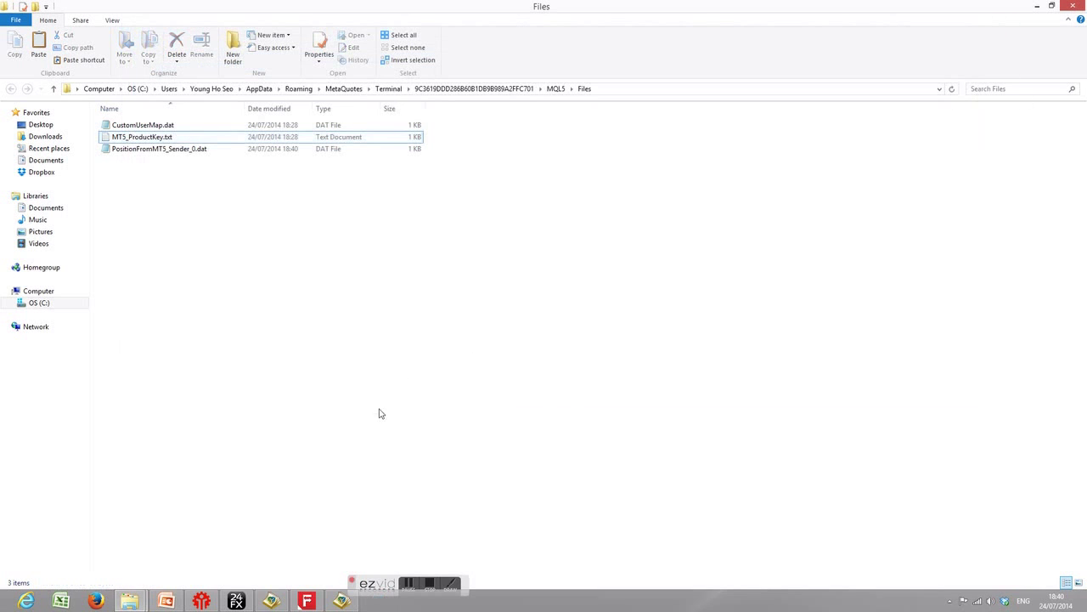
- Switch to the MT4 MetaEditor and open the MQL4 Files folder in File Explorer
left_click(271, 600)
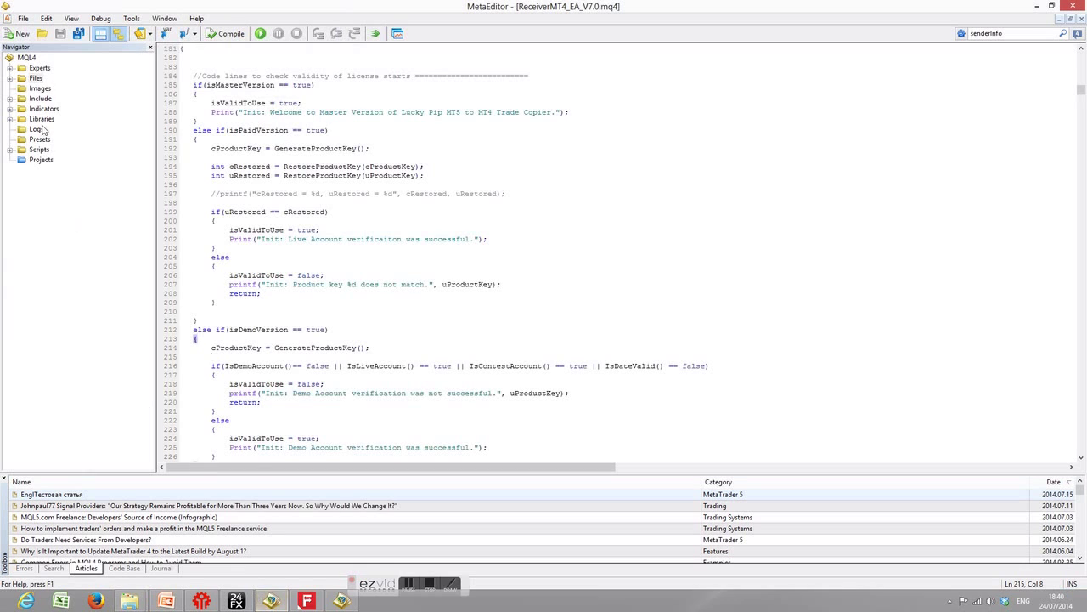
right_click(38, 79)
left_click(59, 99)
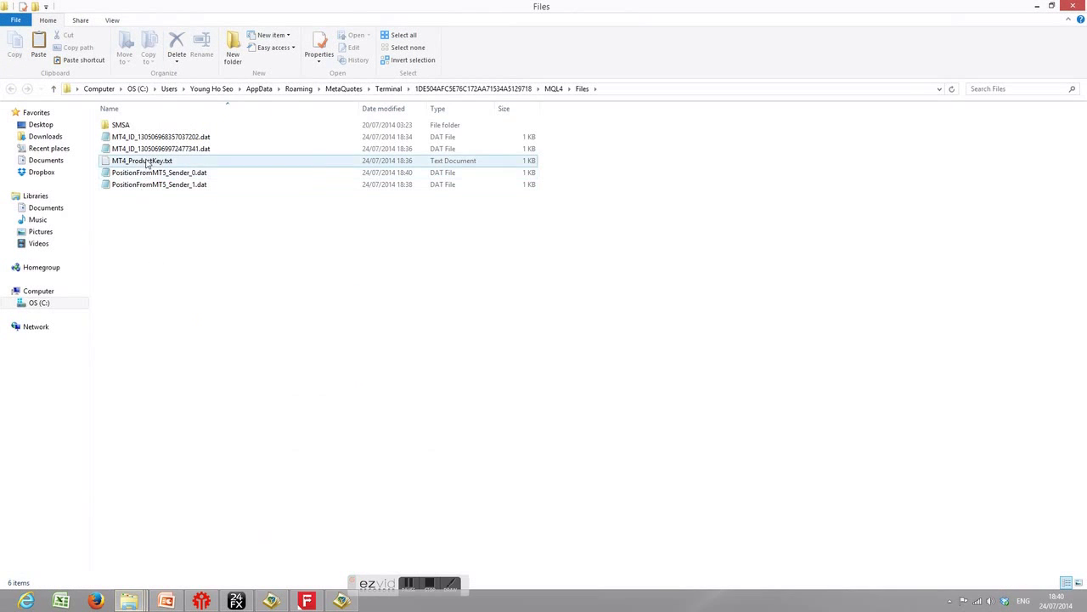
- View the product key stored inside MT4_ProductKey.txt, and close the file
double_click(134, 163)
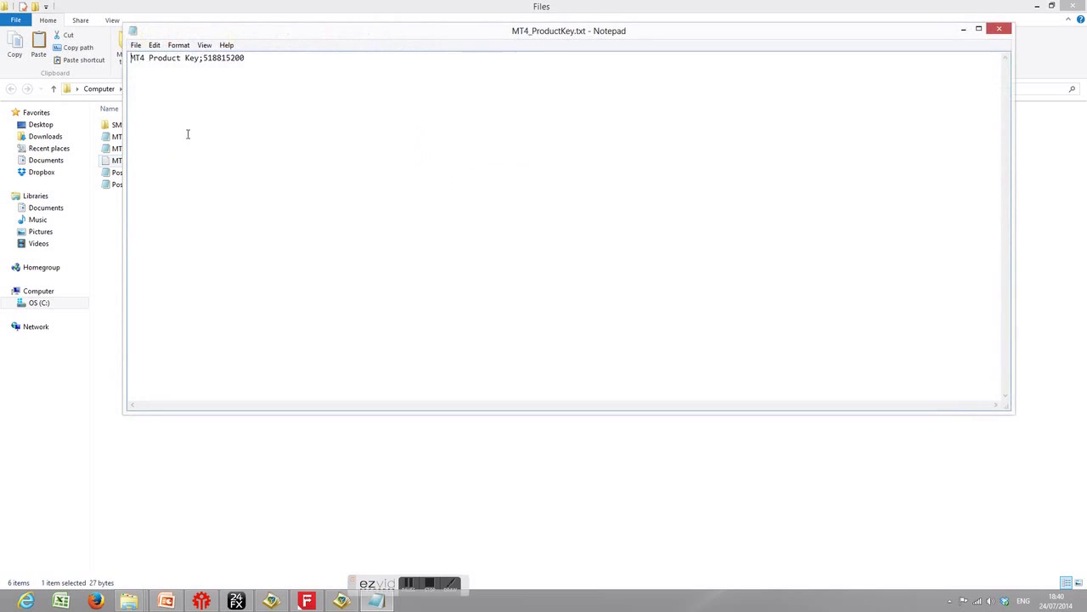
left_click_drag(249, 58, 136, 58)
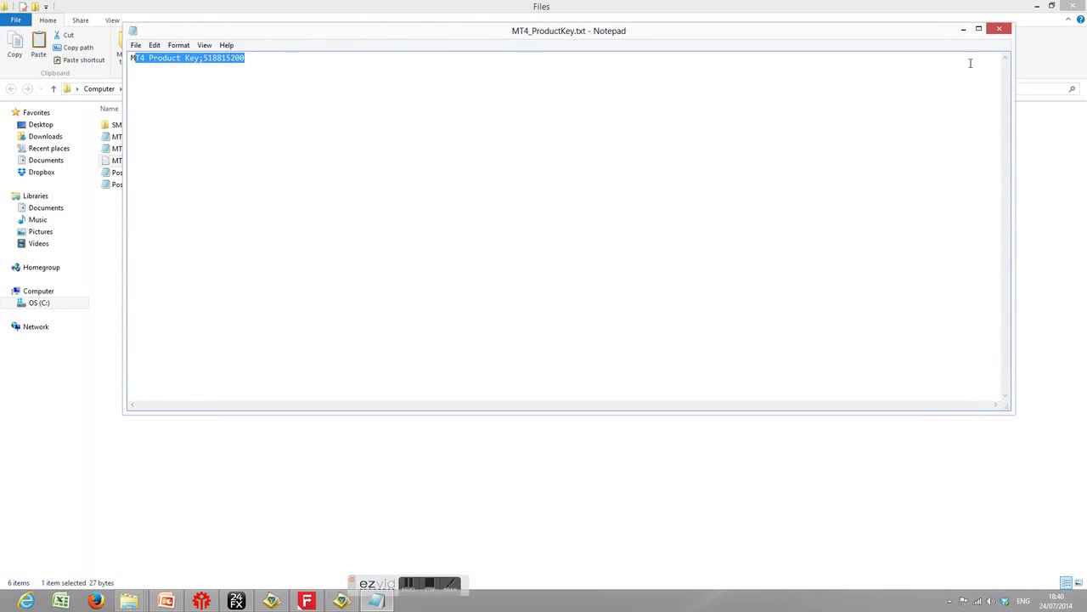
left_click(1000, 31)
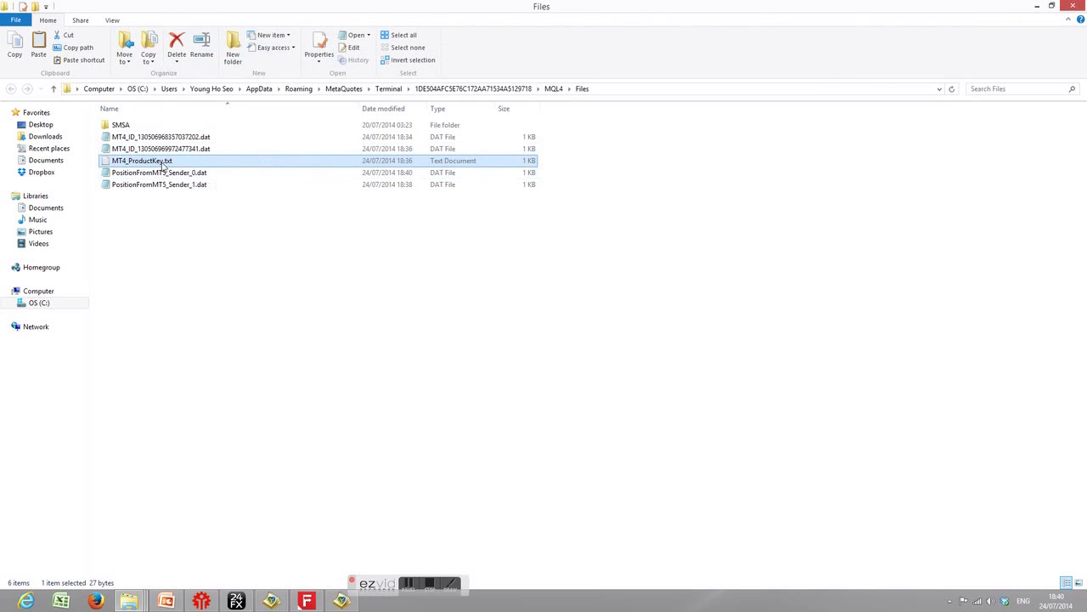
left_click(206, 309)
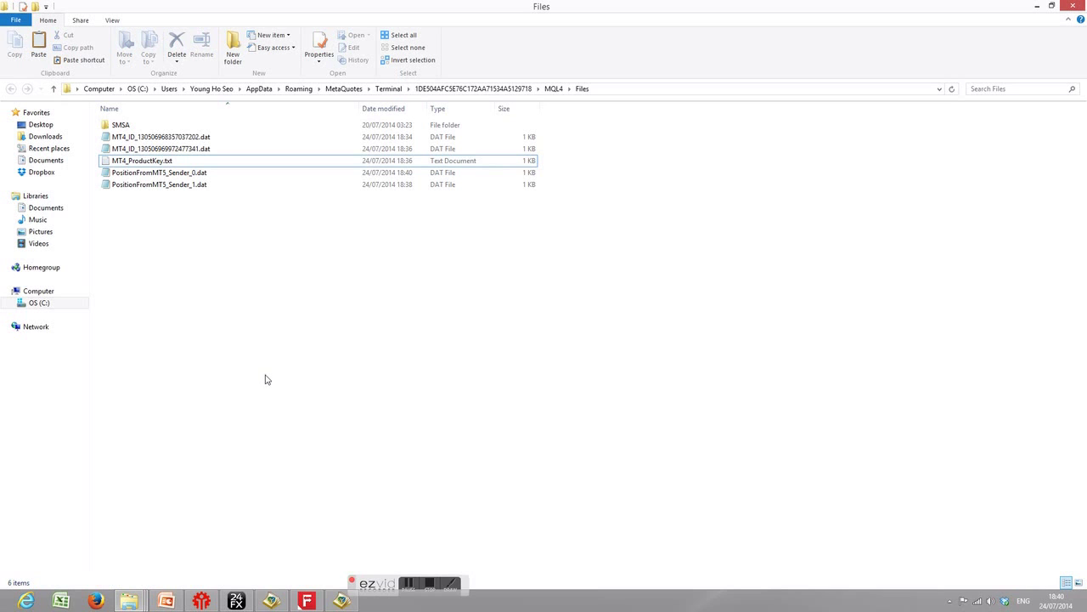
- Switch to the PowerPoint summary slide and review its final point about becoming familiar with the Demo version
left_click(167, 601)
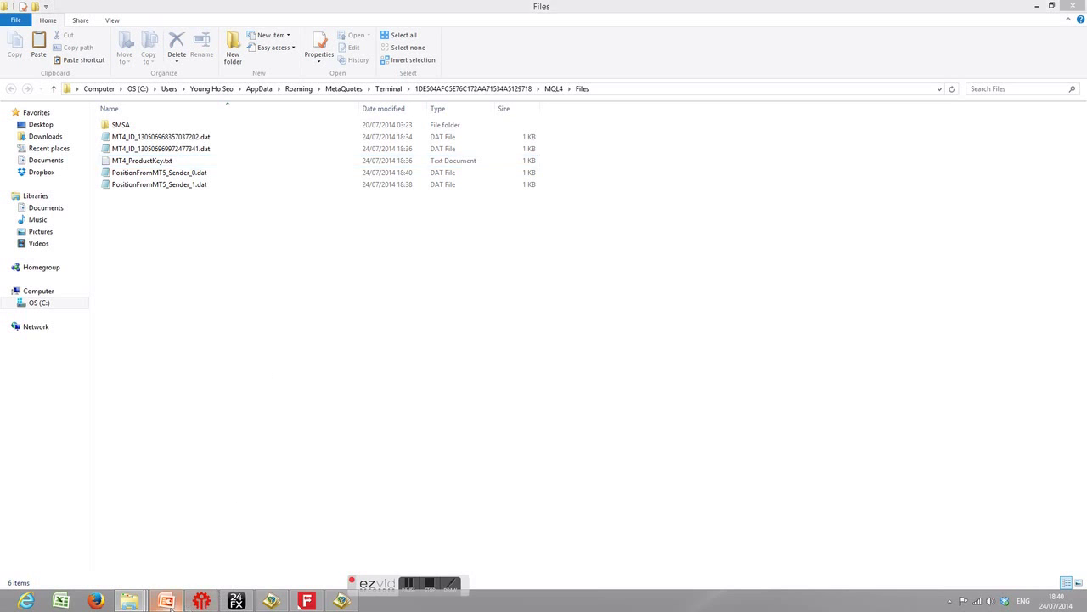
left_click(731, 471)
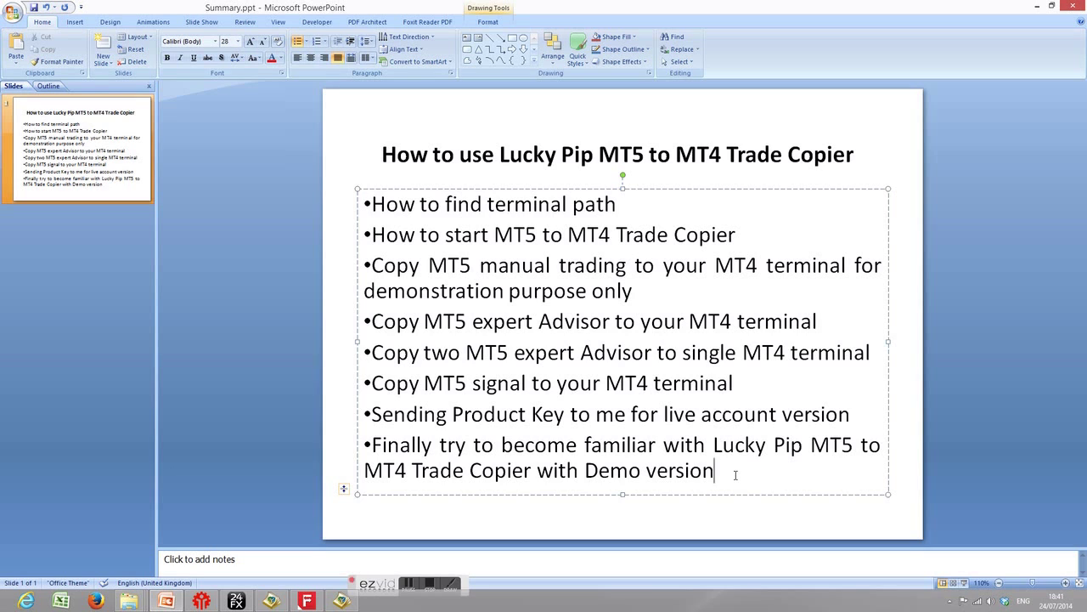
left_click(909, 488)
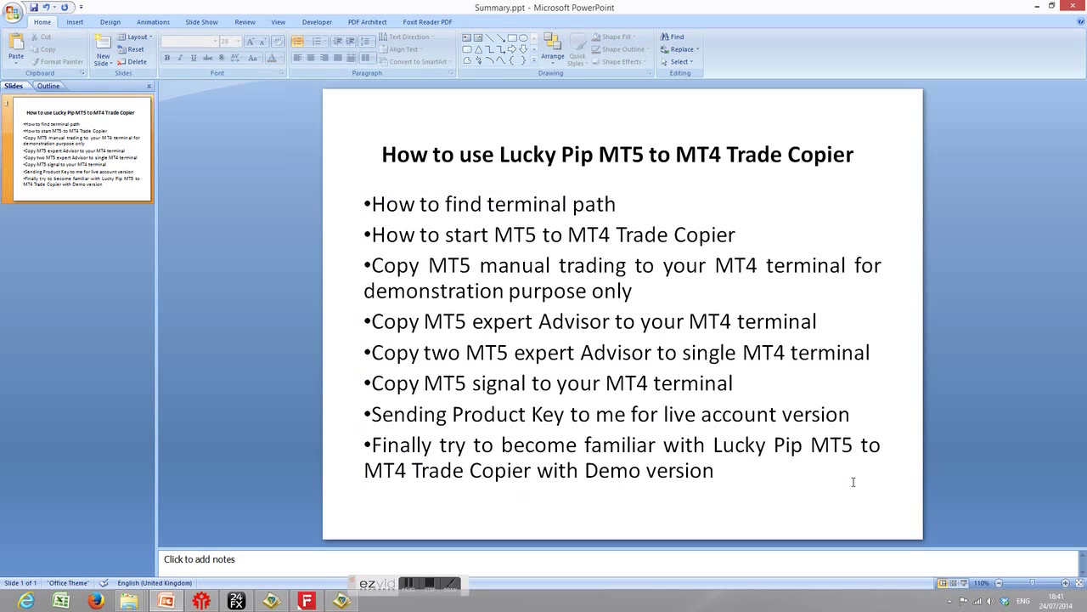